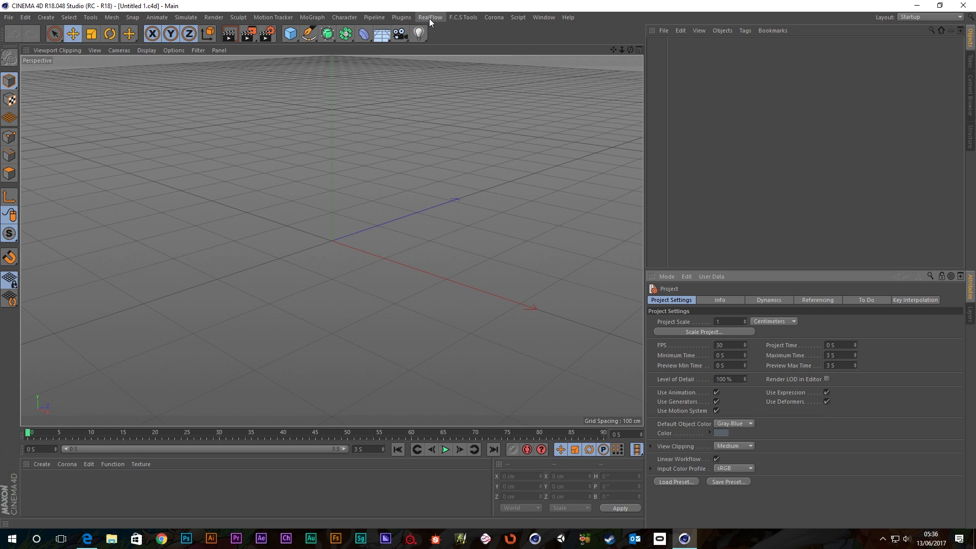
# Add a RealFlow circle emitter to the empty project
pyautogui.click(430, 18)
pyautogui.moveTo(440, 42)
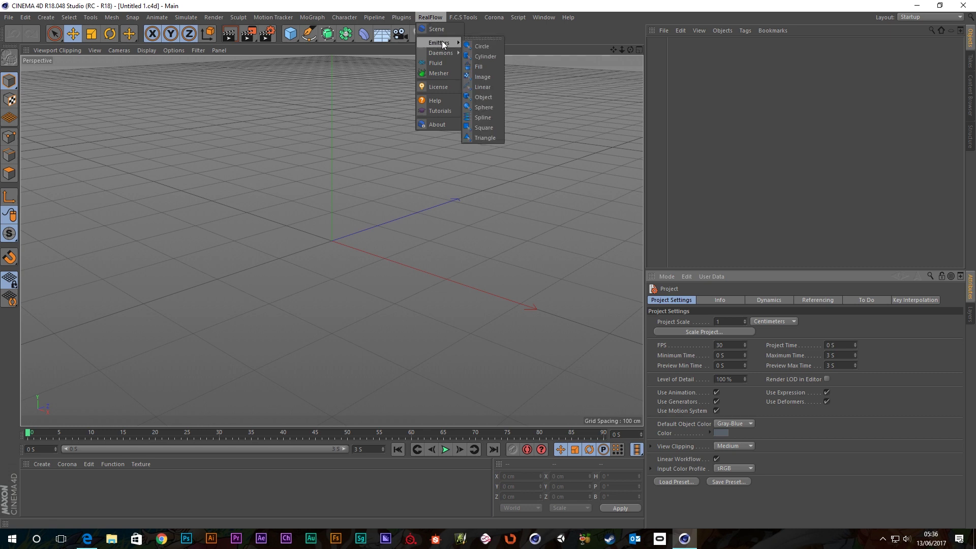
pyautogui.click(476, 47)
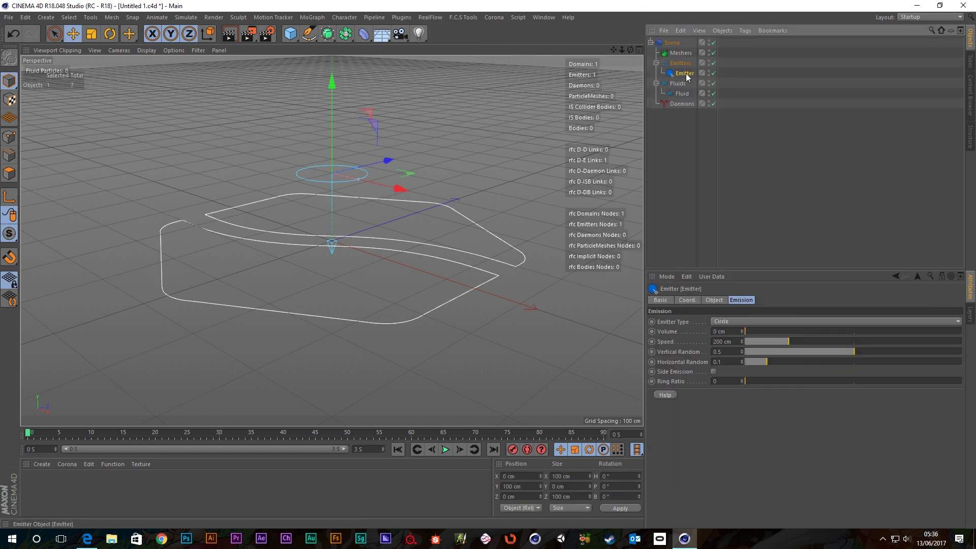
# Raise the circle emitter straight up along Y to about 220 cm
pyautogui.click(671, 43)
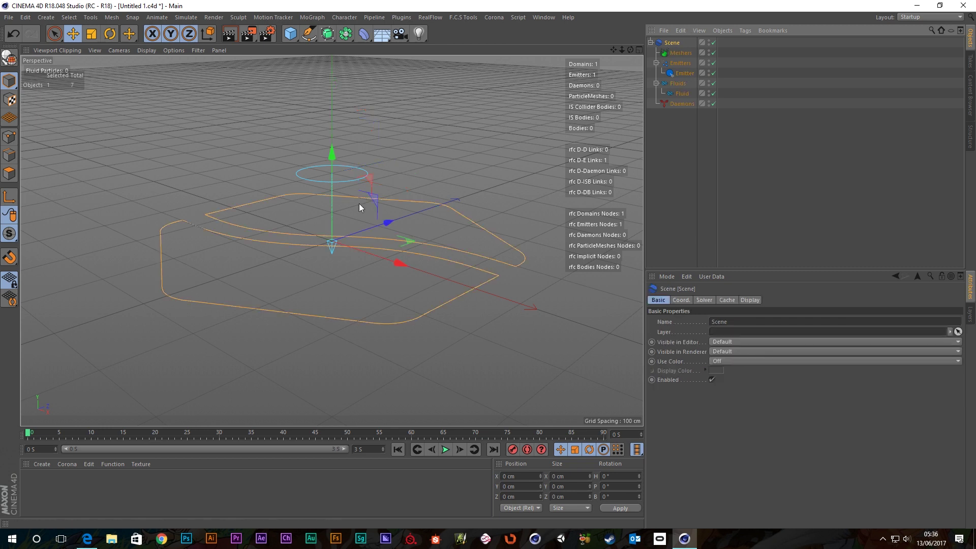
pyautogui.click(682, 74)
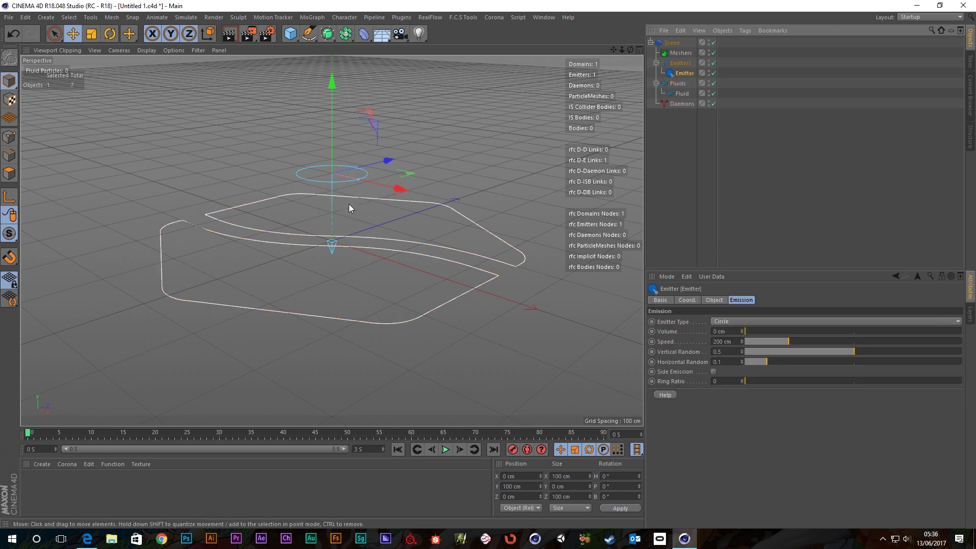
pyautogui.moveTo(331, 238); pyautogui.dragTo(328, 171)
pyautogui.hotkey('ctrl', 'z')
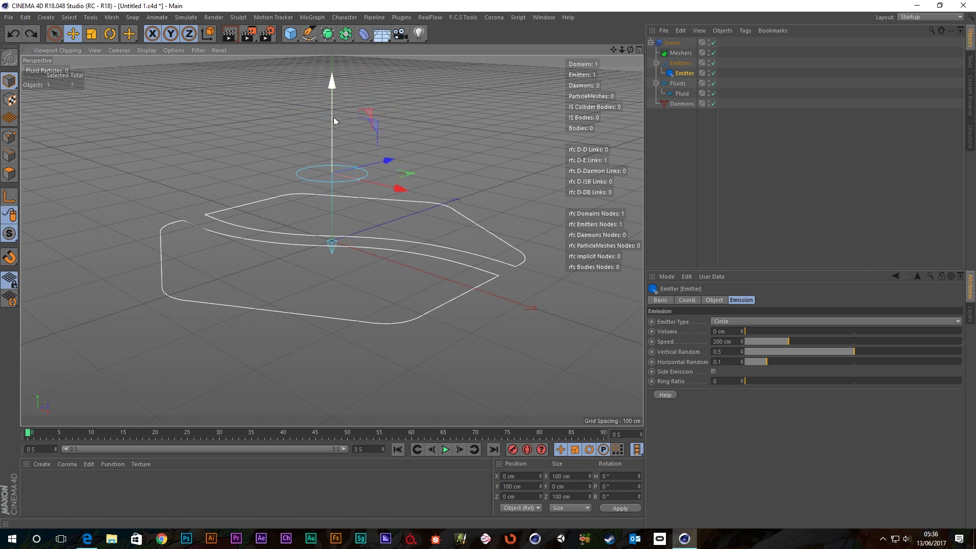
pyautogui.moveTo(334, 118); pyautogui.dragTo(334, 32)
pyautogui.scroll(-4, 352, 246)
pyautogui.scroll(5, 372, 229)
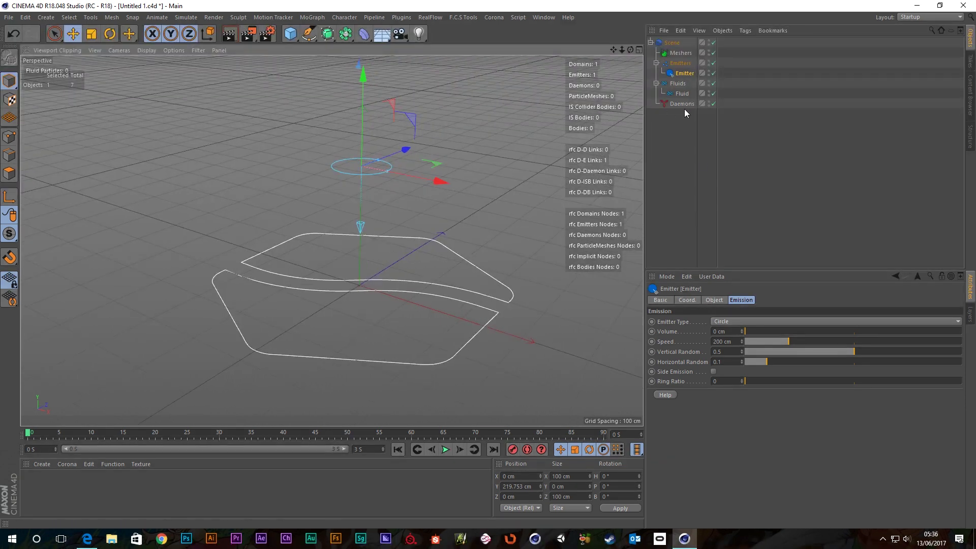
# Add a RealFlow Attractor daemon and review its basic, coordinate, object and Daemon Attractor settings
pyautogui.click(430, 18)
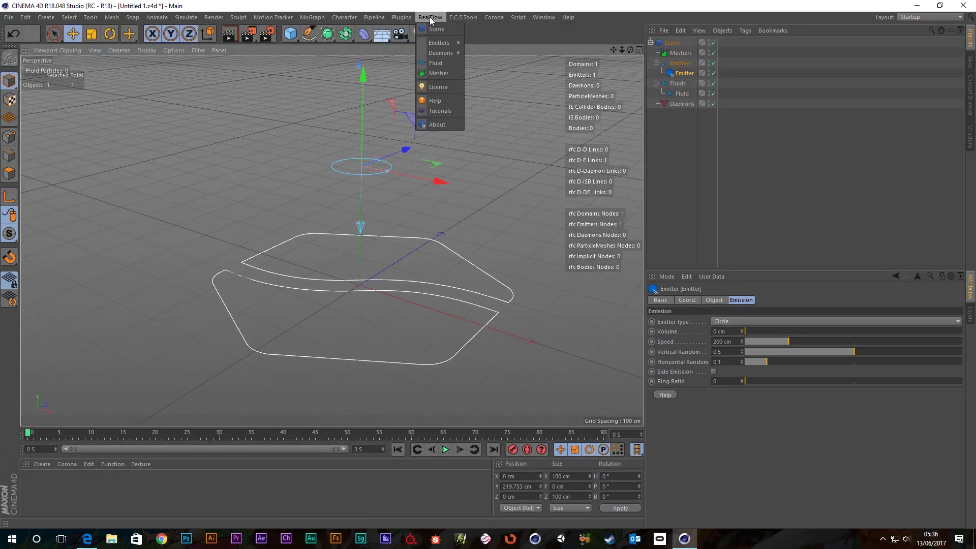
pyautogui.moveTo(439, 54)
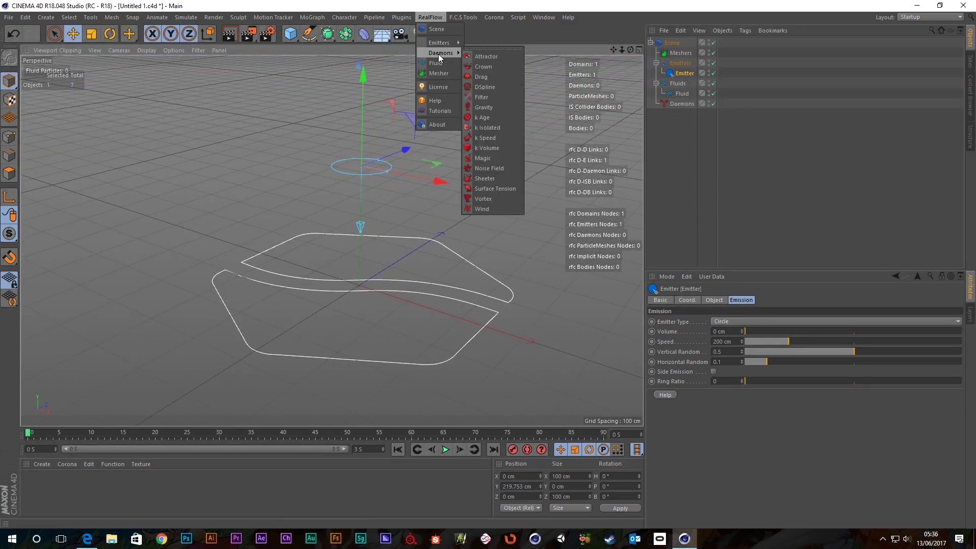
pyautogui.click(491, 57)
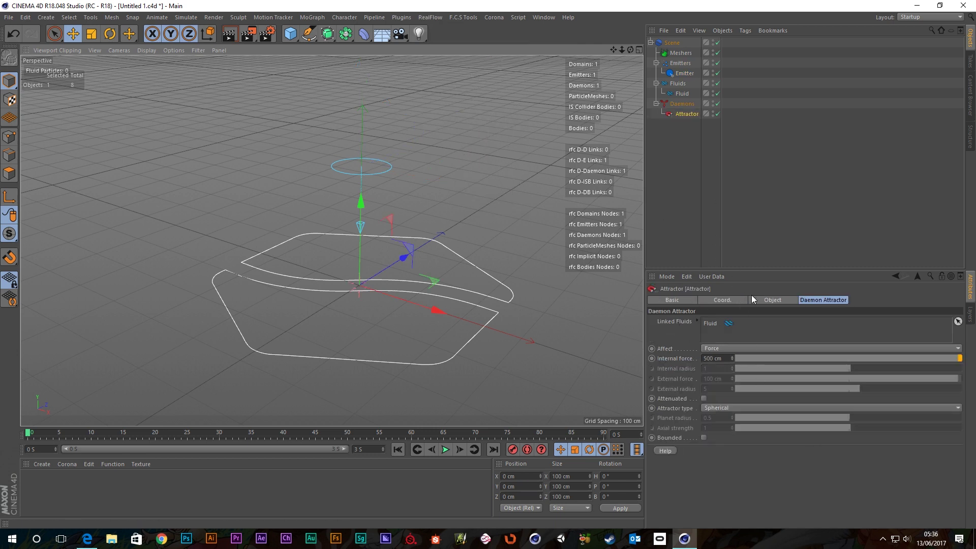
pyautogui.click(676, 300)
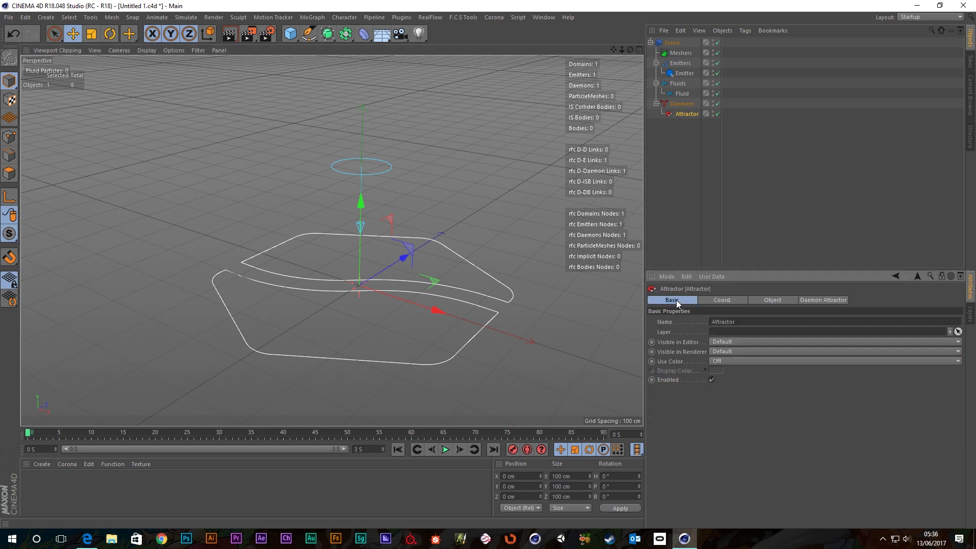
pyautogui.click(722, 299)
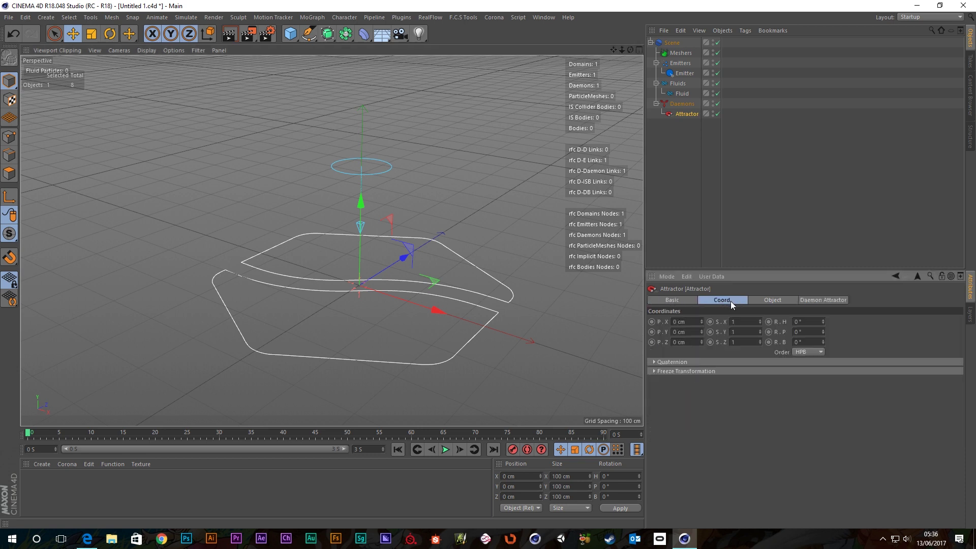
pyautogui.click(767, 299)
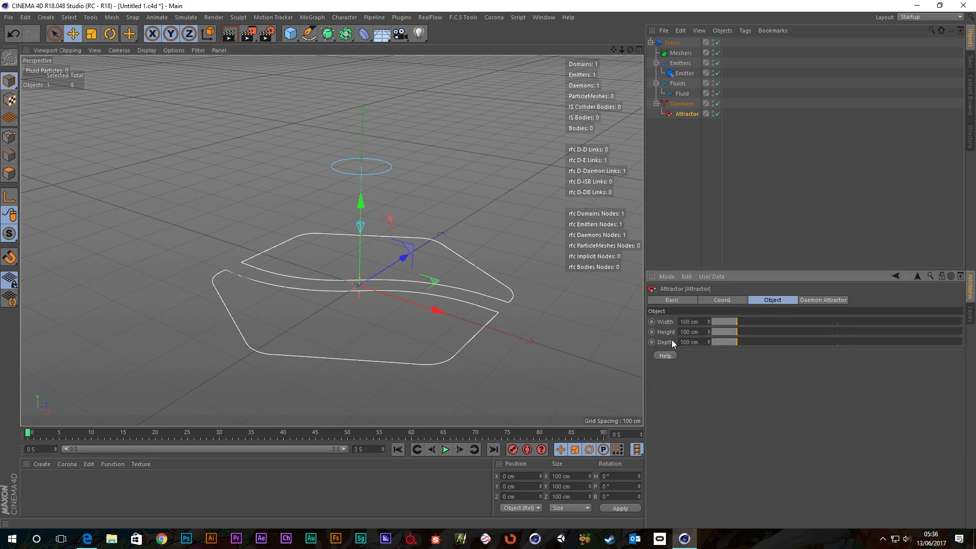
pyautogui.click(816, 299)
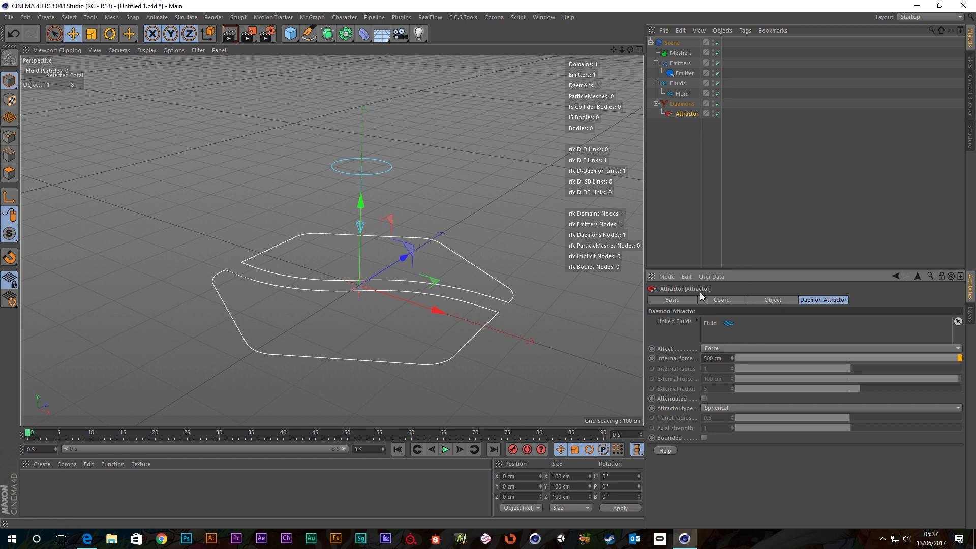
# Disable the Attractor daemon and play the simulation to preview the emitted fluid without it
pyautogui.scroll(-3, 365, 204)
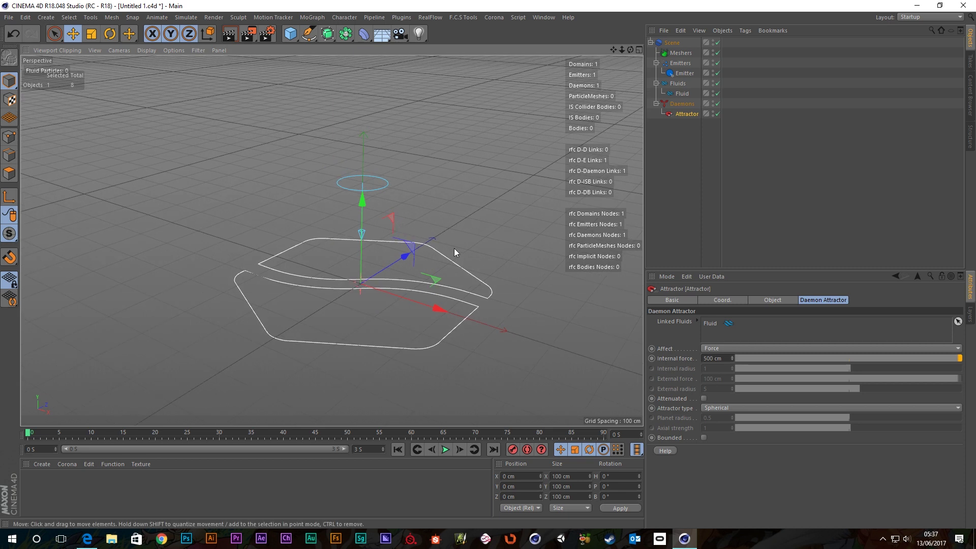
pyautogui.click(718, 116)
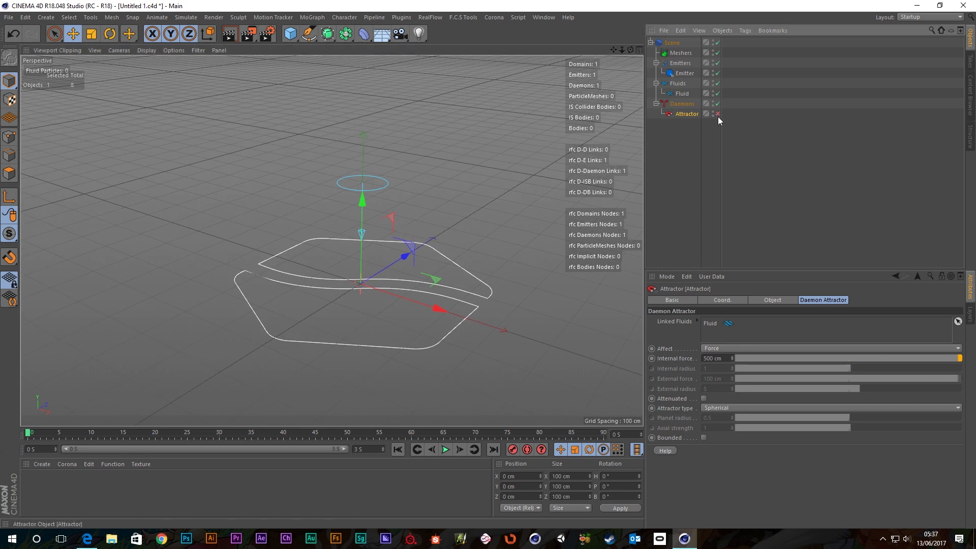
pyautogui.keyDown('alt'); pyautogui.moveTo(402, 214); pyautogui.dragTo(392, 187); pyautogui.keyUp('alt')
pyautogui.click(445, 449)
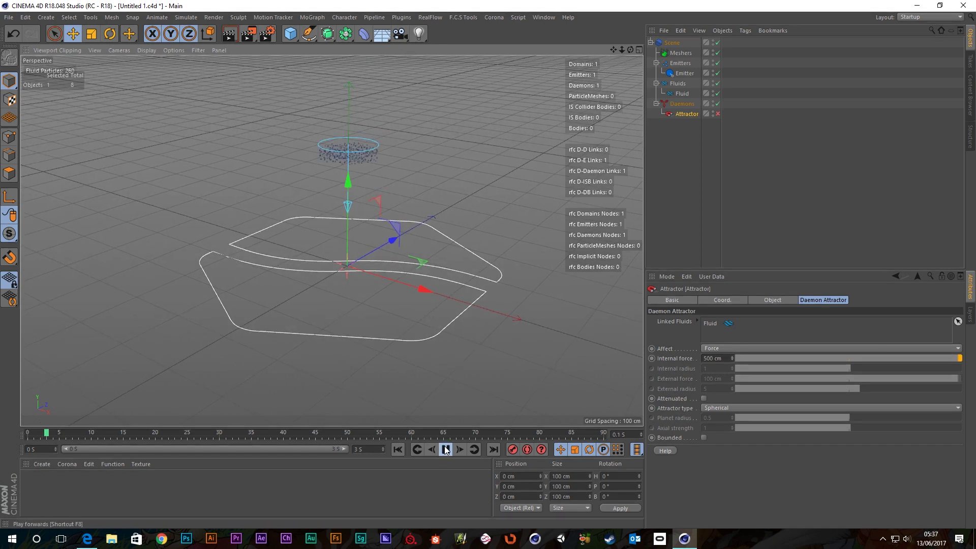
pyautogui.scroll(-3, 378, 268)
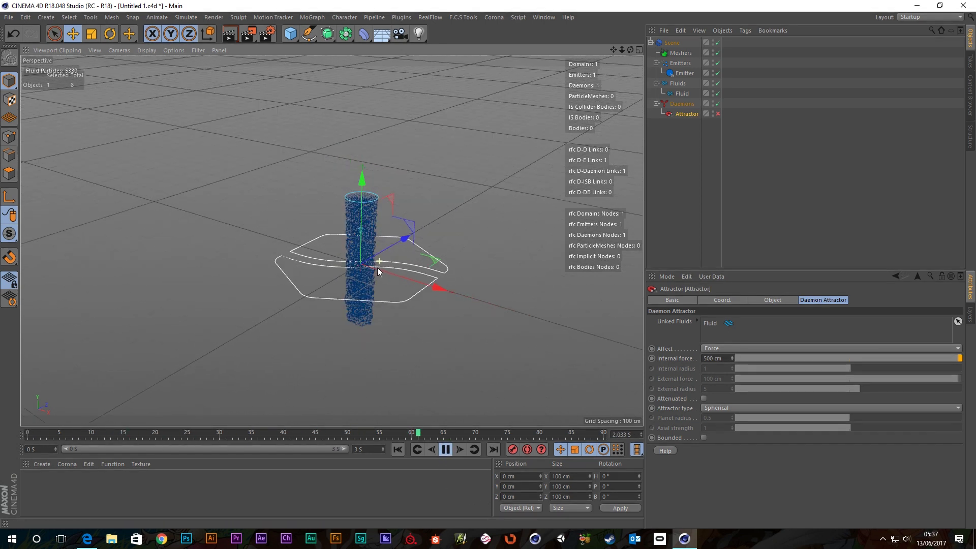
pyautogui.keyDown('alt'); pyautogui.moveTo(446, 257); pyautogui.dragTo(448, 269, button='middle'); pyautogui.keyUp('alt')
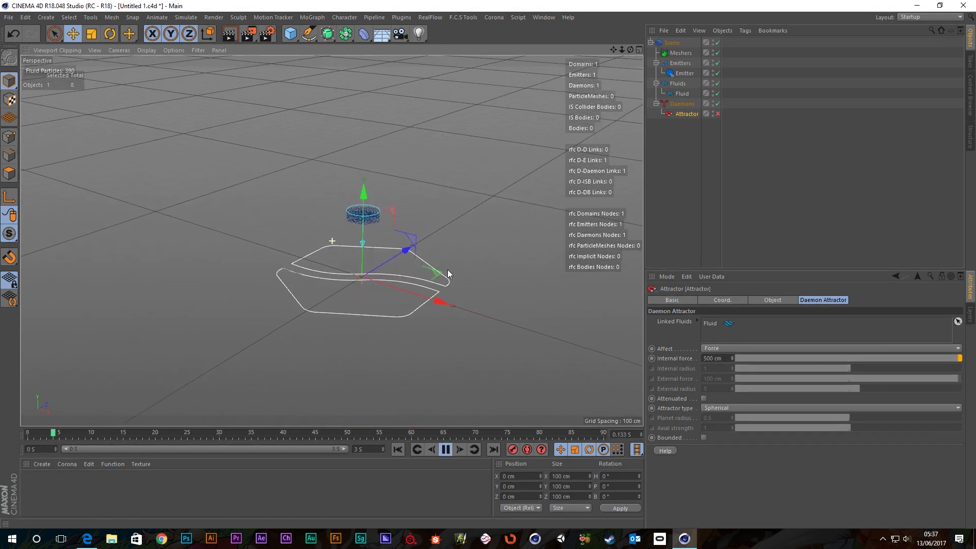
# Raise the circle emitter further along Y to about 542 cm while the simulation plays
pyautogui.click(685, 74)
pyautogui.moveTo(361, 167); pyautogui.dragTo(358, 53)
pyautogui.scroll(-3, 386, 270)
pyautogui.keyDown('alt'); pyautogui.moveTo(437, 218); pyautogui.dragTo(400, 225, button='middle'); pyautogui.keyUp('alt')
pyautogui.scroll(3, 385, 235)
pyautogui.scroll(1, 385, 235)
pyautogui.keyDown('alt'); pyautogui.moveTo(402, 237); pyautogui.dragTo(419, 236); pyautogui.keyUp('alt')
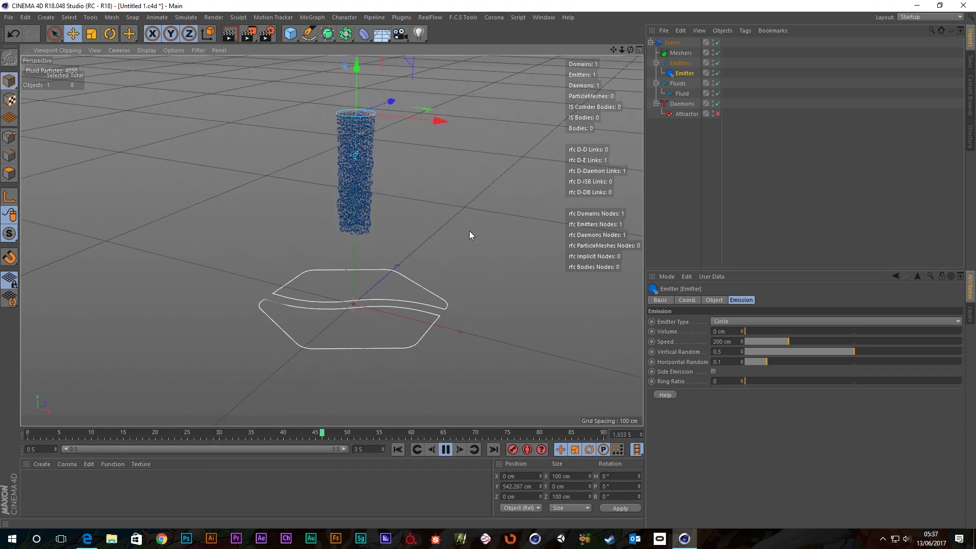
# Set the display size of the Fluid's particles to 4
pyautogui.click(682, 95)
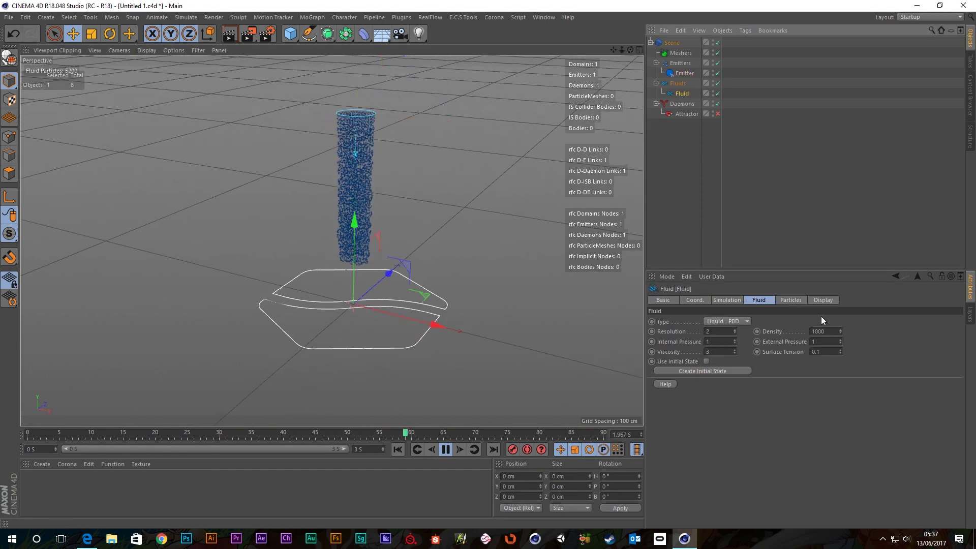
pyautogui.click(822, 300)
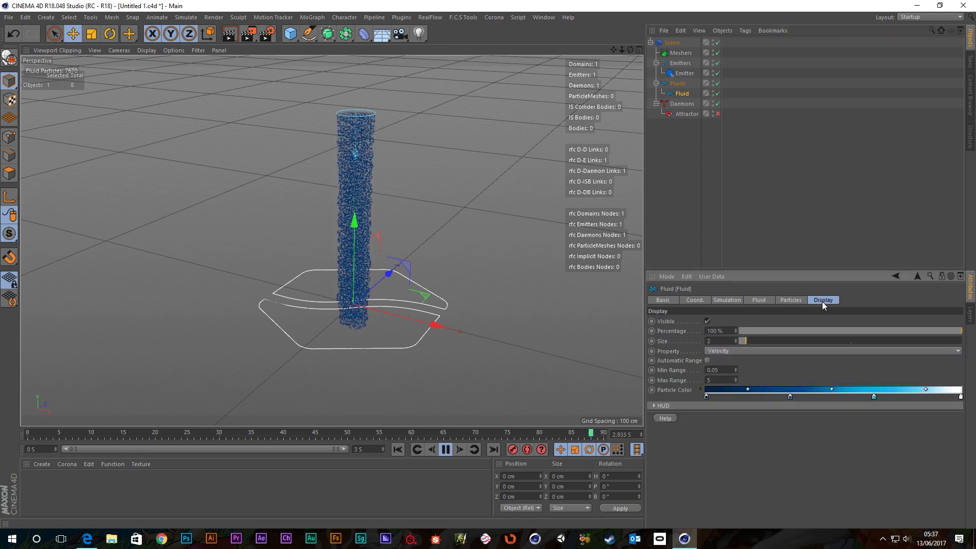
pyautogui.click(735, 339)
pyautogui.click(735, 339)
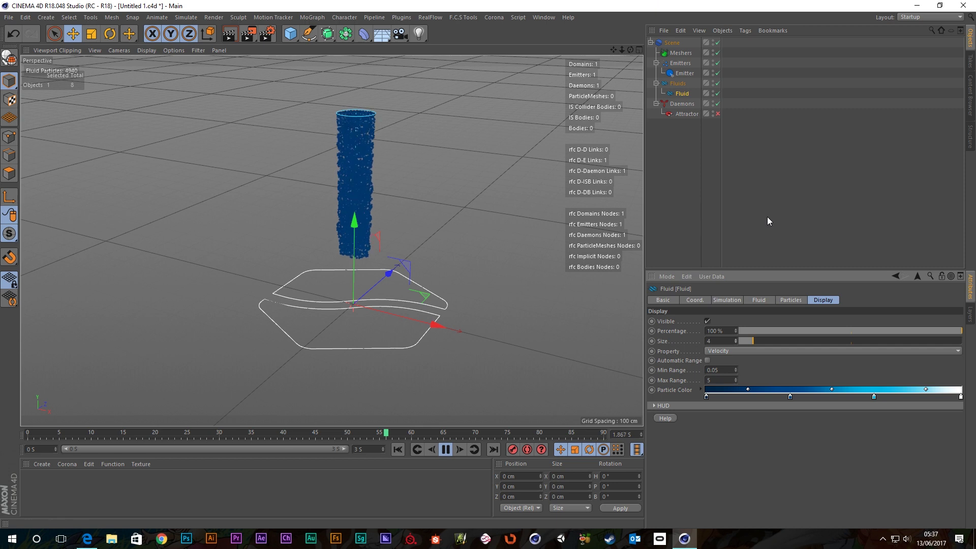
pyautogui.scroll(3, 401, 235)
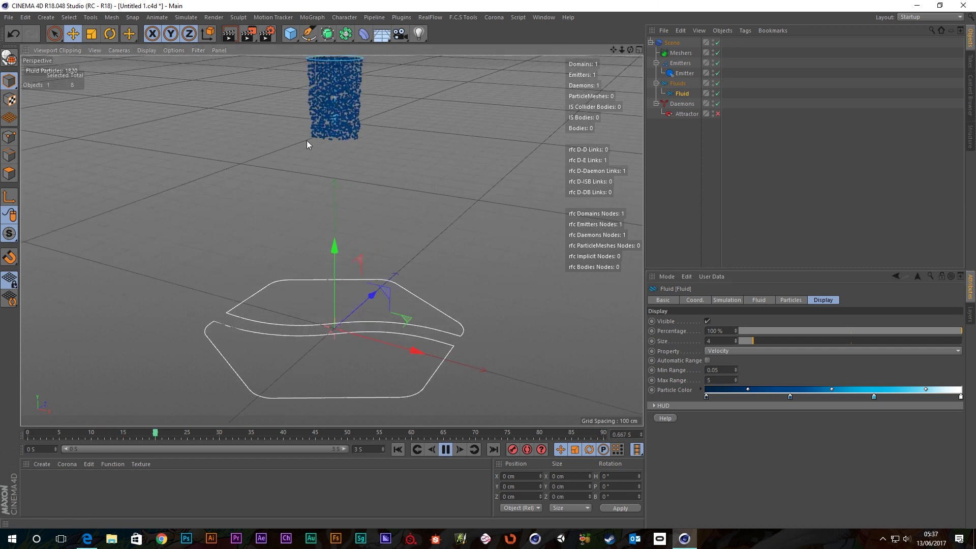
# Enable CUDA-GPU in the RealFlow scene's solver settings and choose the first GeForce GTX 970 as the device
pyautogui.click(672, 43)
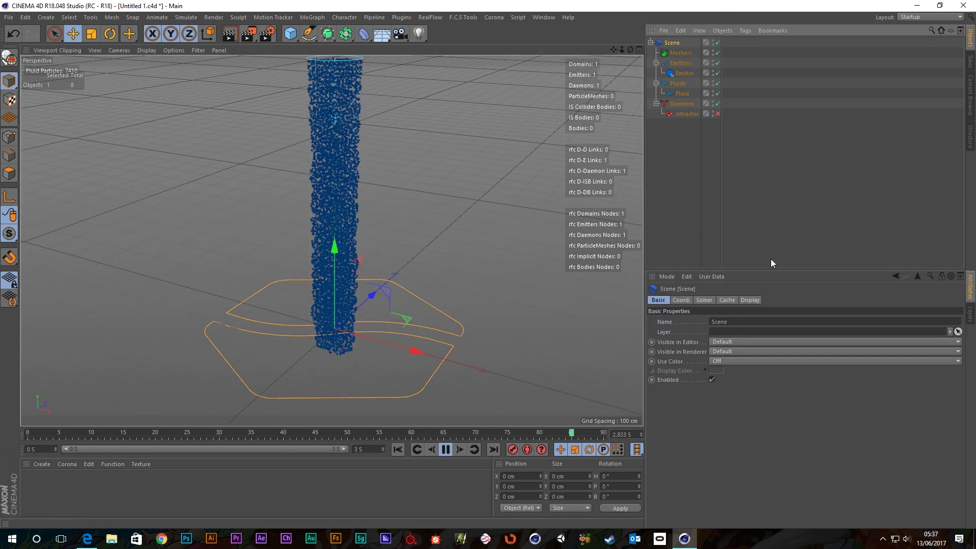
pyautogui.click(704, 300)
pyautogui.click(654, 445)
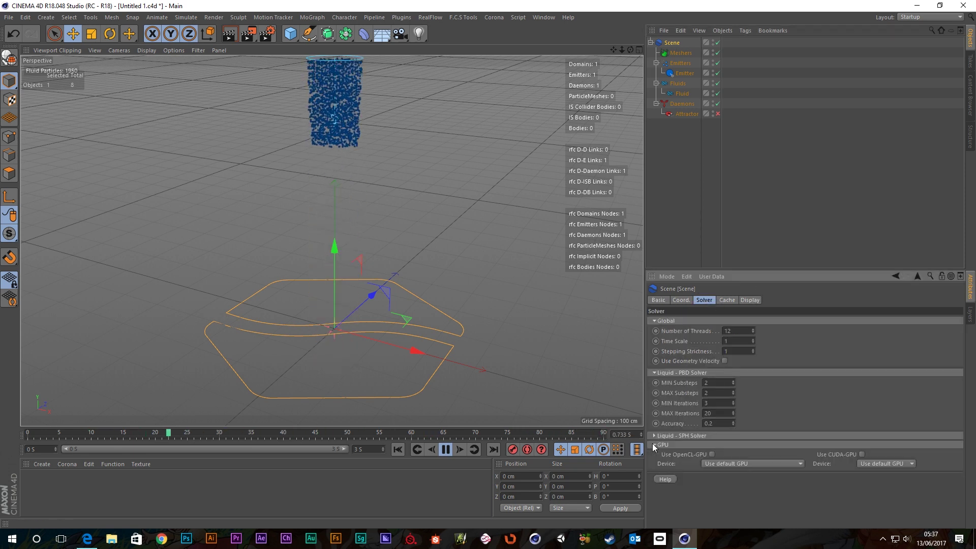
pyautogui.click(862, 455)
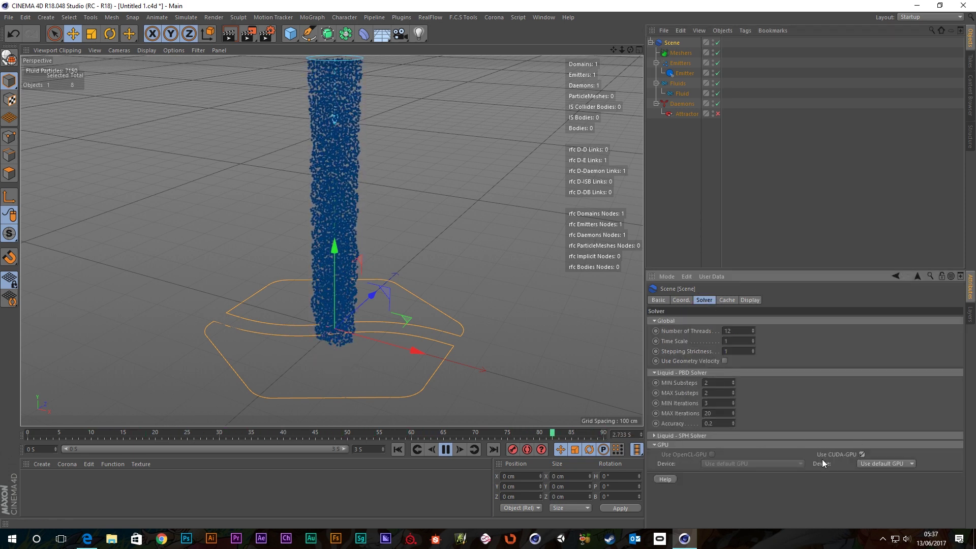
pyautogui.click(868, 465)
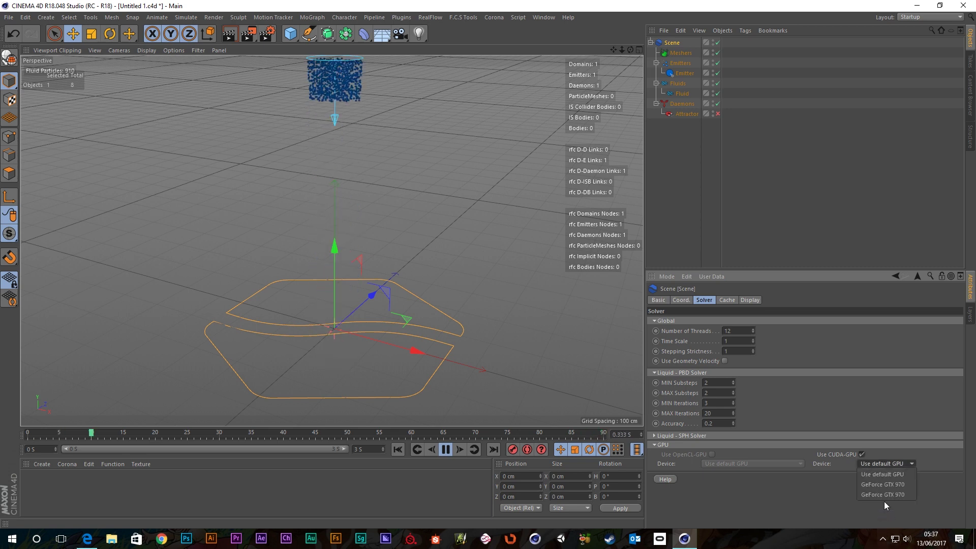
pyautogui.click(895, 484)
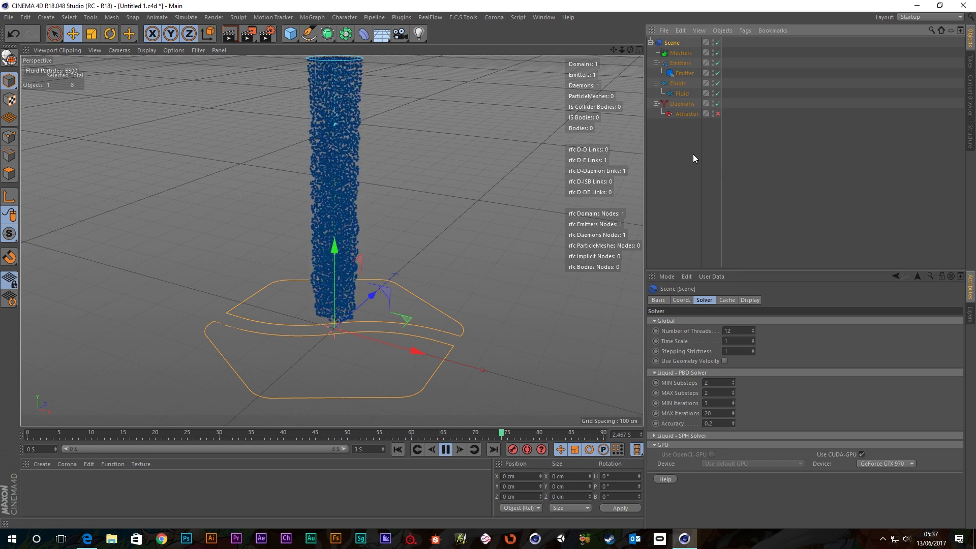
# Stop the simulation playback and rewind the timeline to frame 0
pyautogui.scroll(-1, 385, 259)
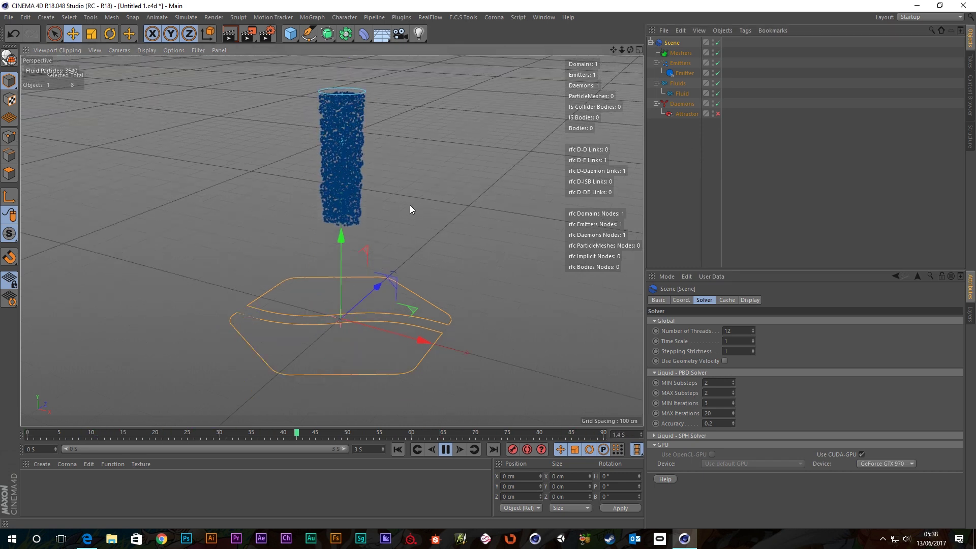
pyautogui.keyDown('alt'); pyautogui.moveTo(410, 205); pyautogui.dragTo(390, 194, button='middle'); pyautogui.keyUp('alt')
pyautogui.scroll(-1, 390, 197)
pyautogui.scroll(-1, 390, 196)
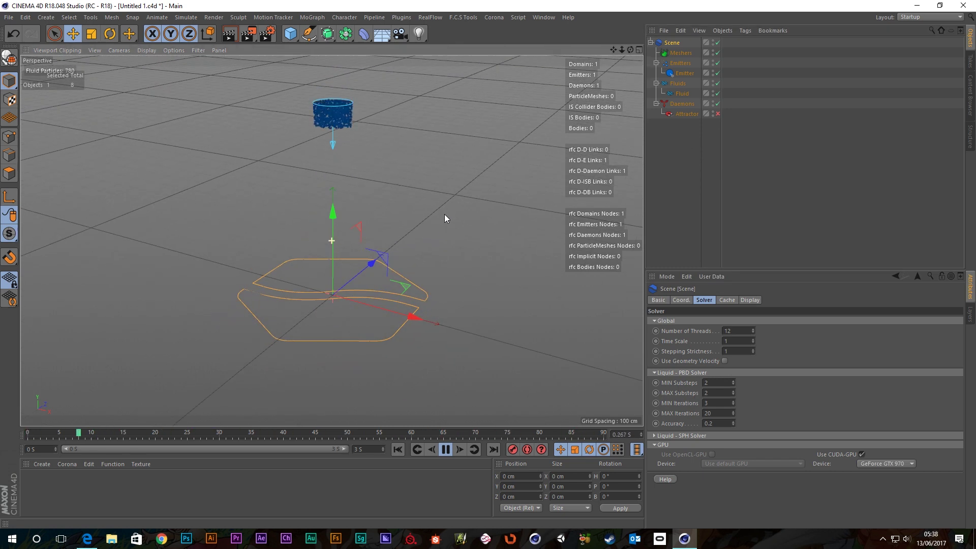
pyautogui.click(446, 450)
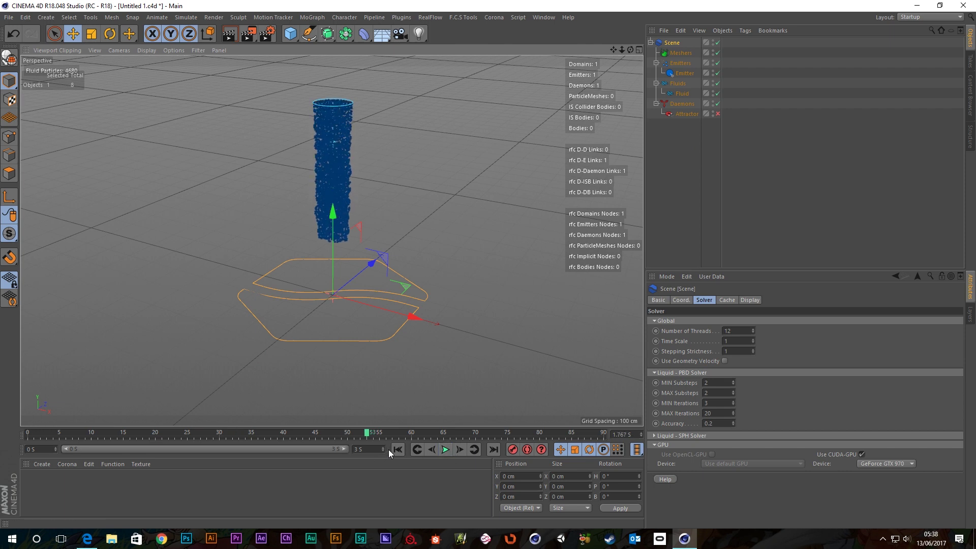
pyautogui.click(398, 449)
# Re-enable the Attractor daemon and review the Affect options in its daemon settings, leaving Force selected
pyautogui.click(717, 113)
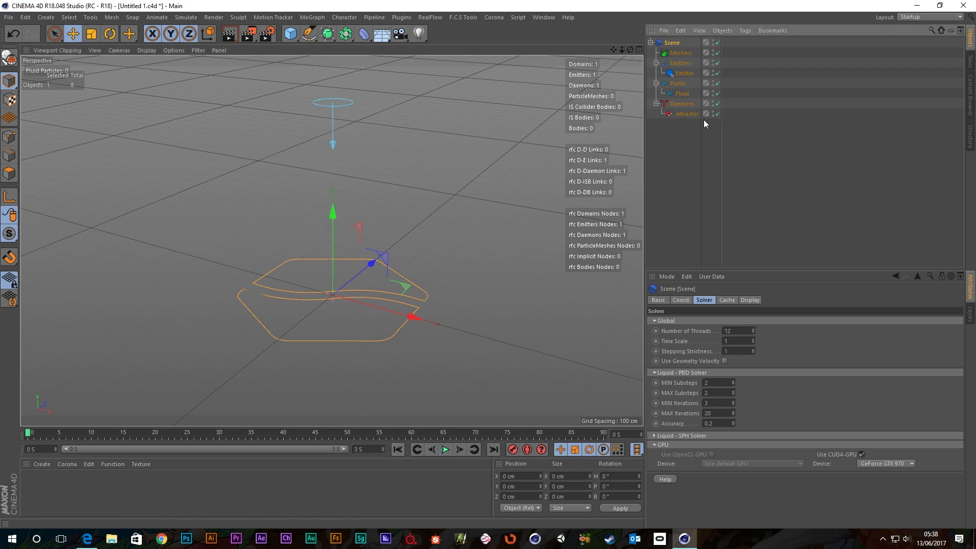
pyautogui.click(686, 113)
pyautogui.click(818, 301)
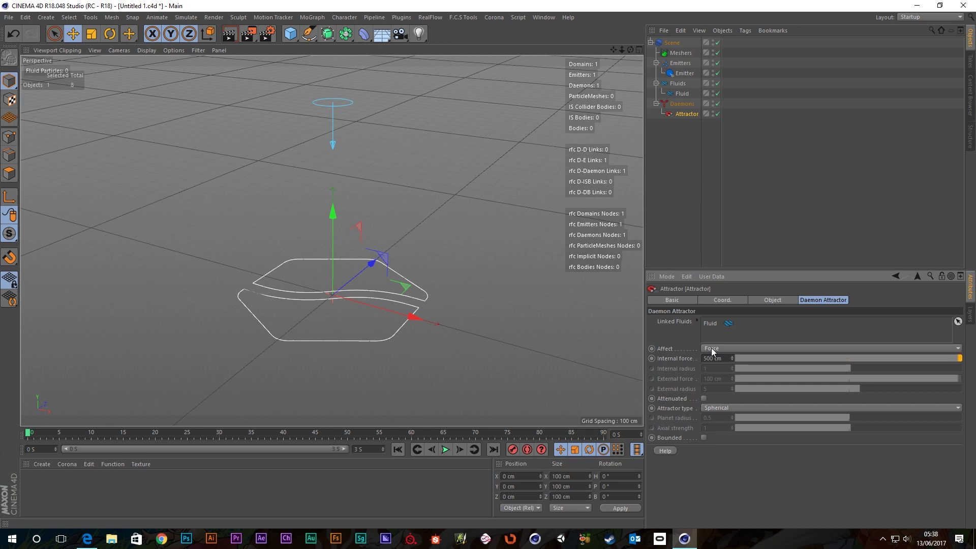
pyautogui.click(913, 349)
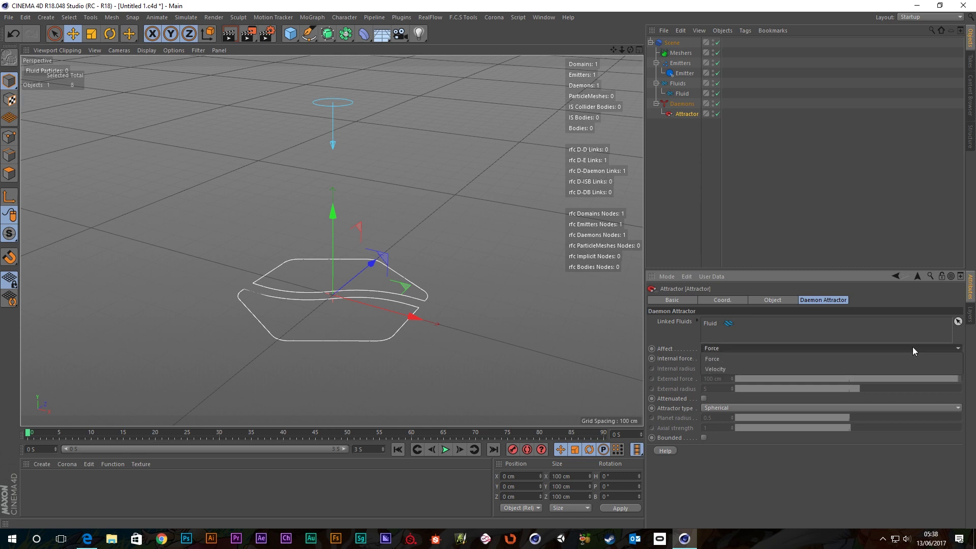
pyautogui.click(913, 348)
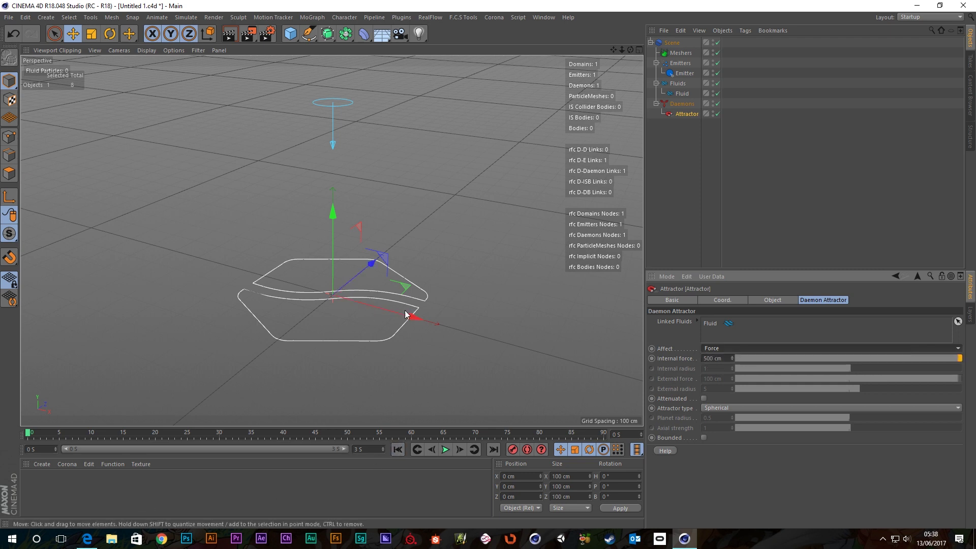
# Move the Attractor about 390 cm along the X axis, away from the emitter
pyautogui.moveTo(411, 319); pyautogui.dragTo(558, 340)
pyautogui.scroll(-4, 374, 325)
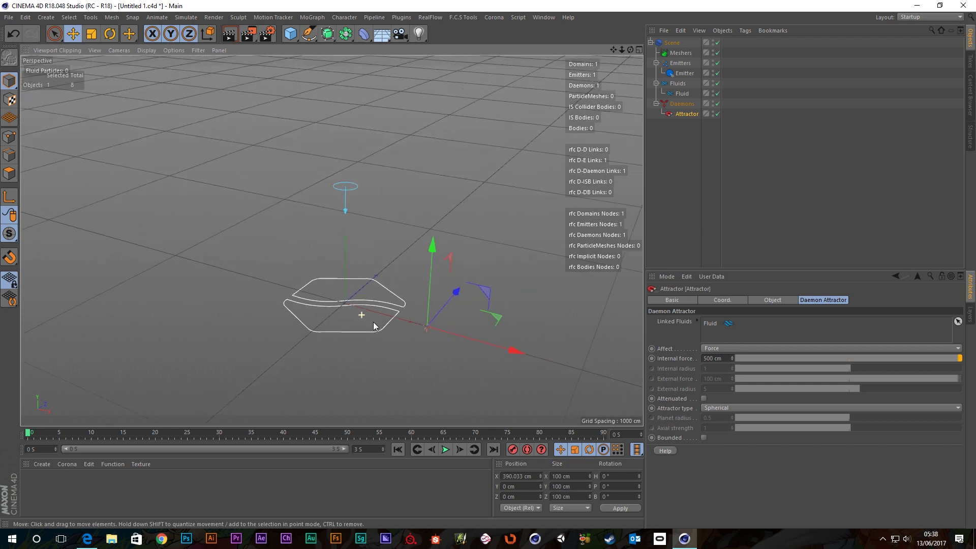
pyautogui.keyDown('alt'); pyautogui.moveTo(376, 330); pyautogui.dragTo(400, 314); pyautogui.keyUp('alt')
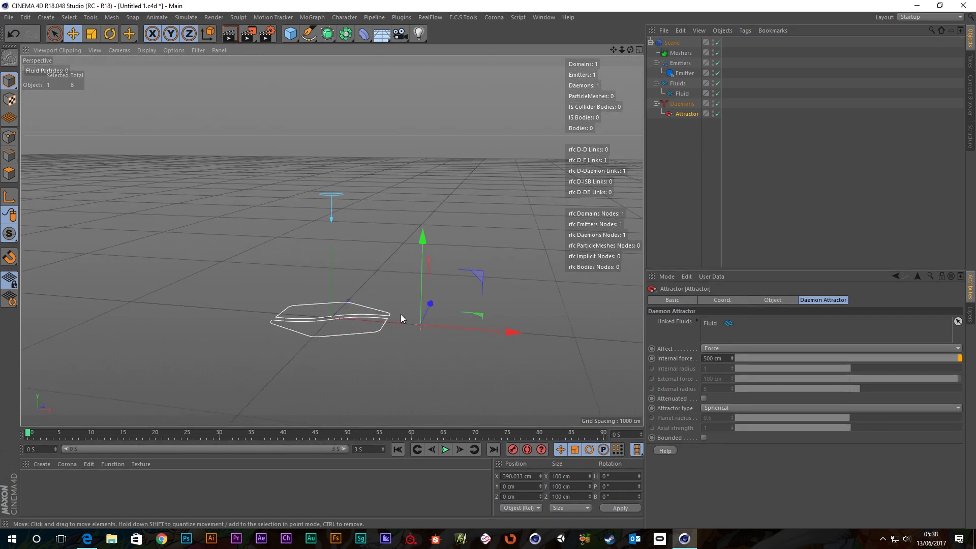
# Play the simulation to see how the offset Attractor pulls the fluid, and pause it
pyautogui.click(442, 450)
pyautogui.keyDown('alt'); pyautogui.moveTo(251, 289); pyautogui.dragTo(249, 249); pyautogui.keyUp('alt')
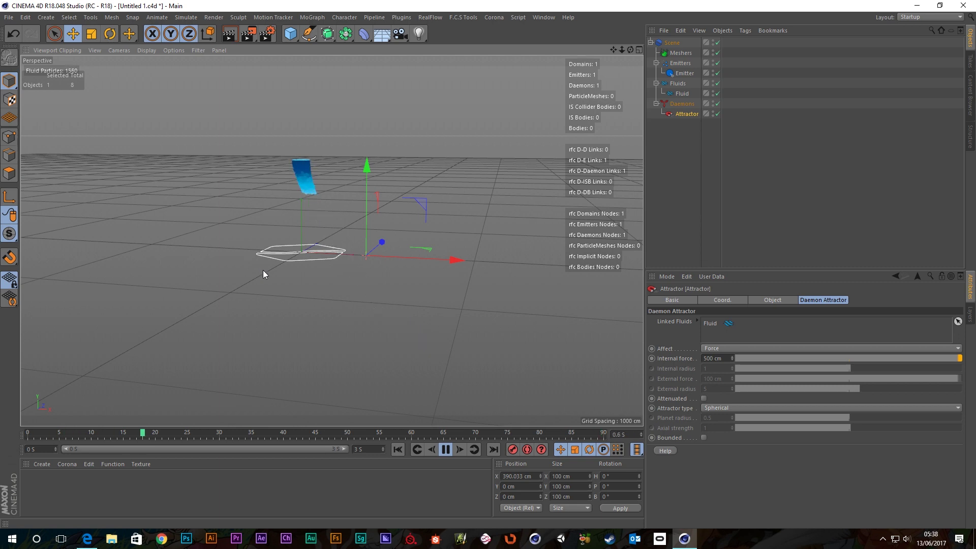
pyautogui.click(445, 449)
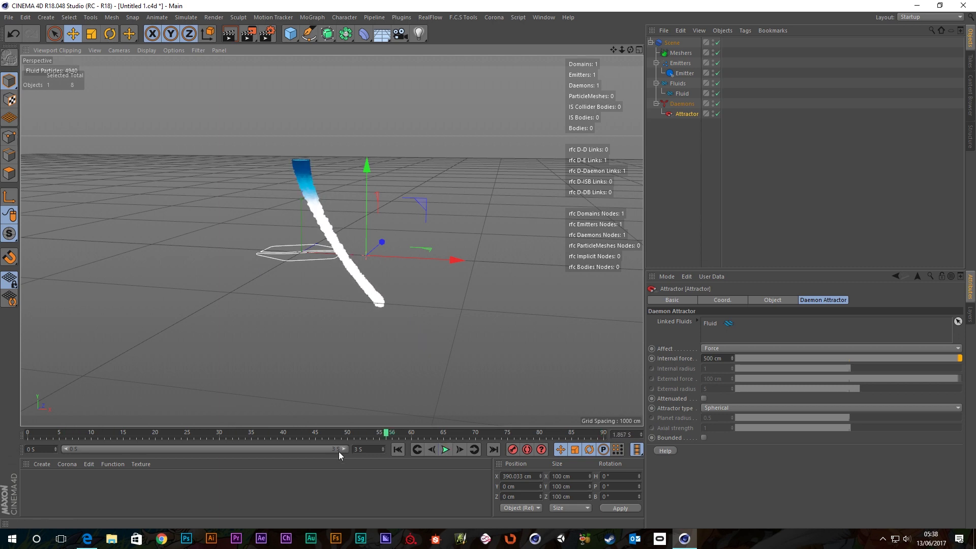
# Set the project's end time to 15 s and extend the preview range to the full length
pyautogui.click(365, 449)
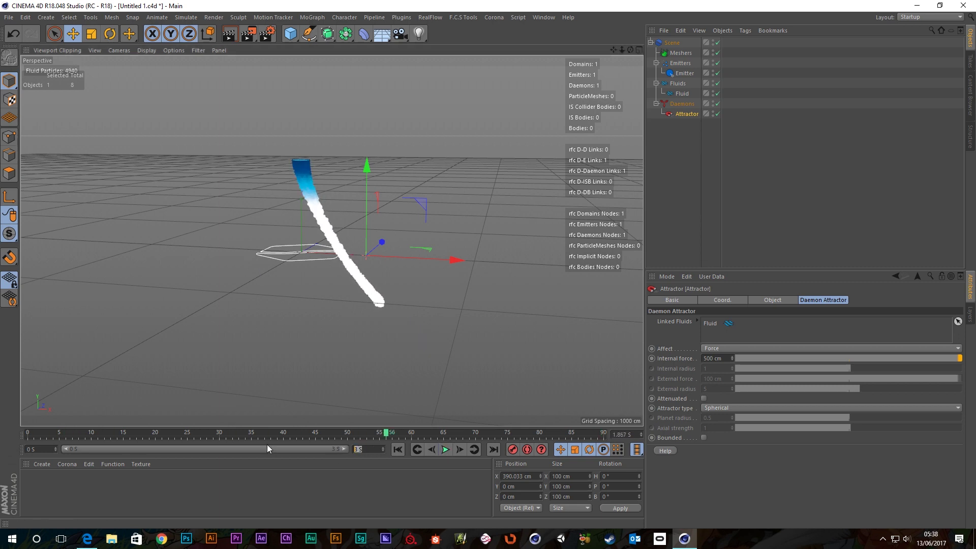
pyautogui.write('15')
pyautogui.press('Return')
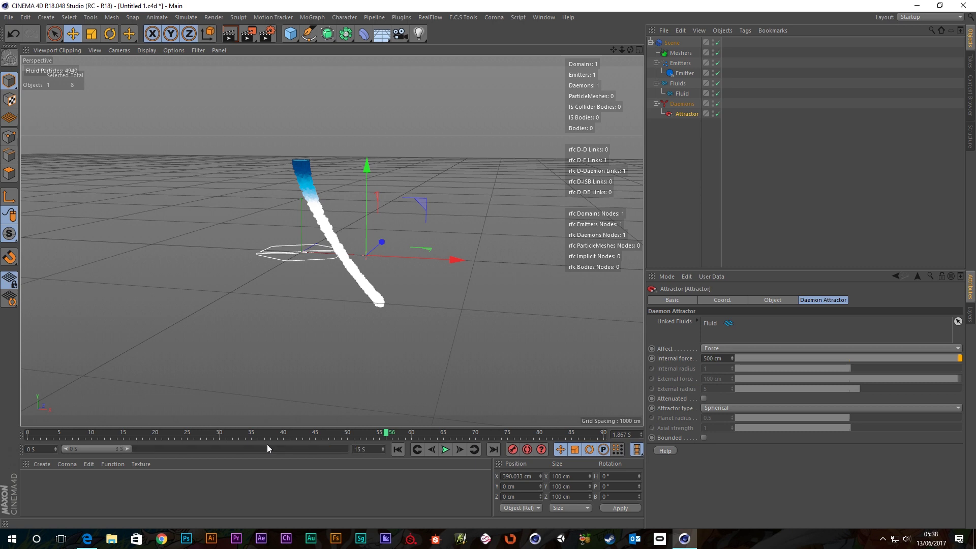
pyautogui.doubleClick(127, 449)
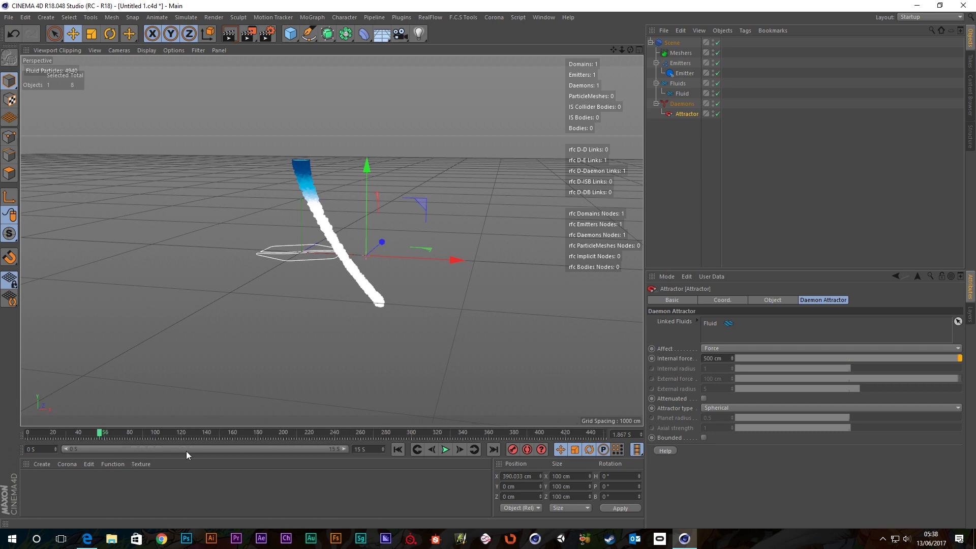
# Replay the simulation from frame 0 and examine the fluid's motion around the Attractor from several angles
pyautogui.click(399, 450)
pyautogui.click(446, 449)
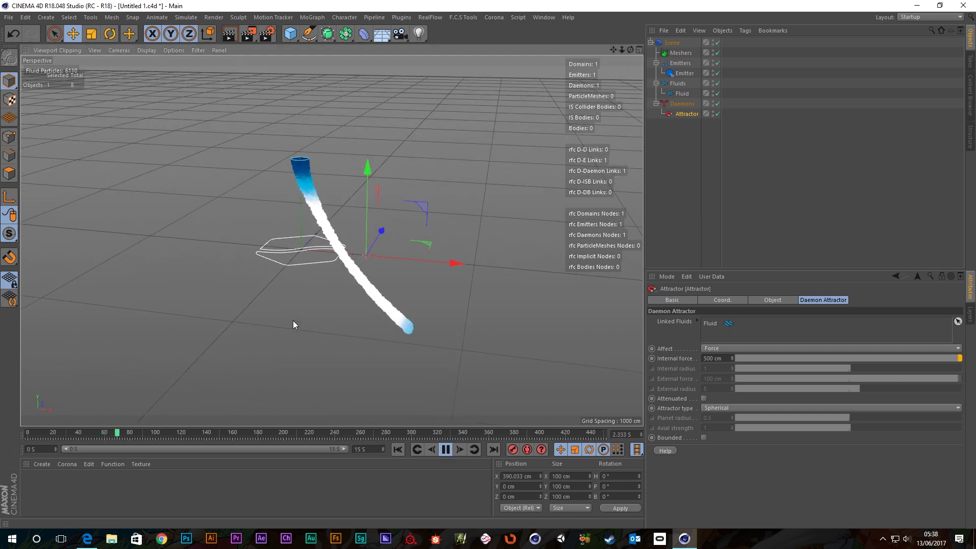
pyautogui.keyDown('alt'); pyautogui.moveTo(336, 307); pyautogui.dragTo(365, 264); pyautogui.keyUp('alt')
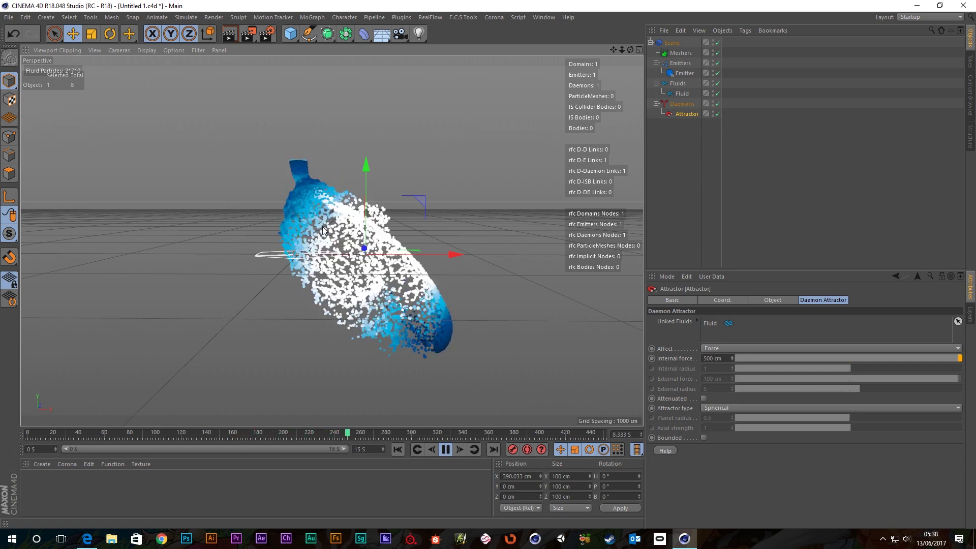
pyautogui.keyDown('alt'); pyautogui.moveTo(320, 201); pyautogui.dragTo(435, 237); pyautogui.keyUp('alt')
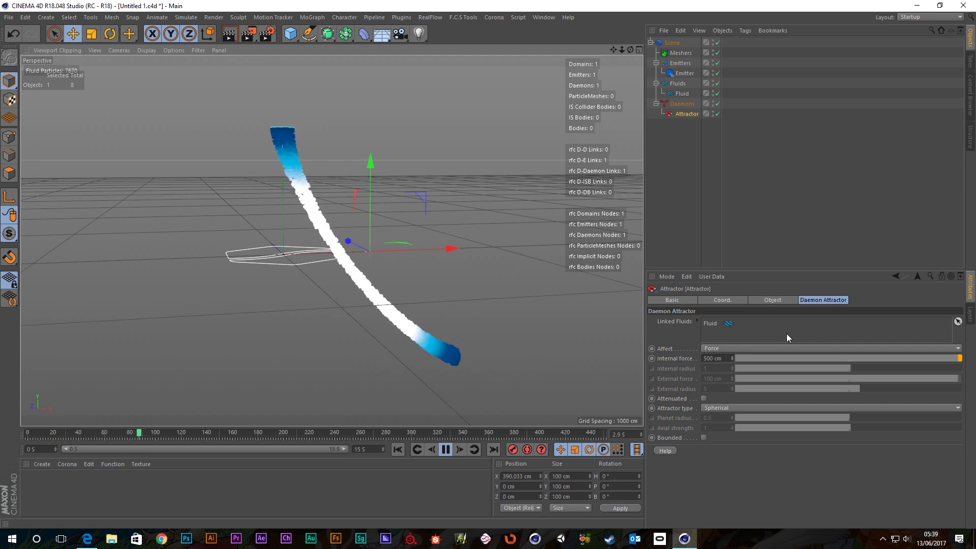
# Set the Attractor's Affect option to Velocity, watch the fluid react, and rewind the simulation to frame 0
pyautogui.click(824, 348)
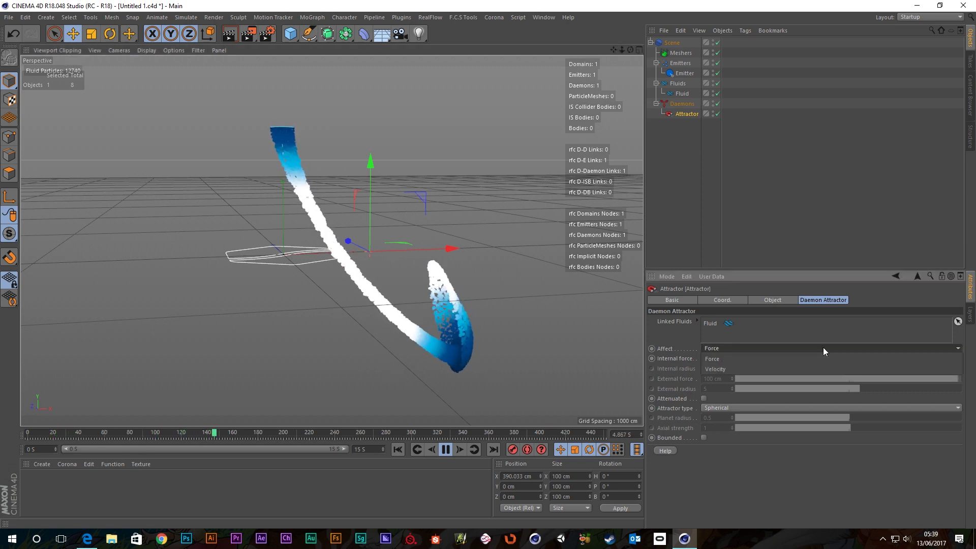
pyautogui.click(720, 370)
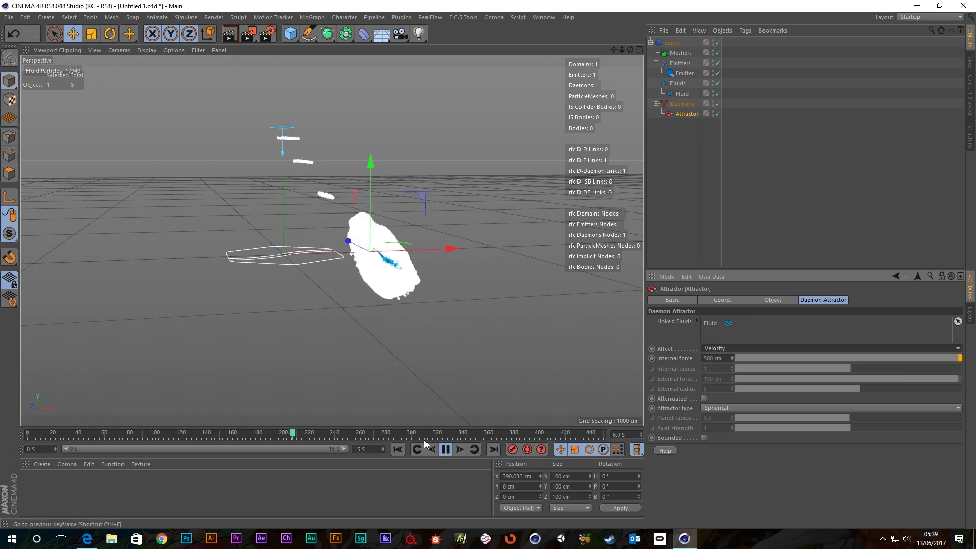
pyautogui.keyDown('alt'); pyautogui.moveTo(416, 270); pyautogui.dragTo(381, 287); pyautogui.keyUp('alt')
pyautogui.click(446, 450)
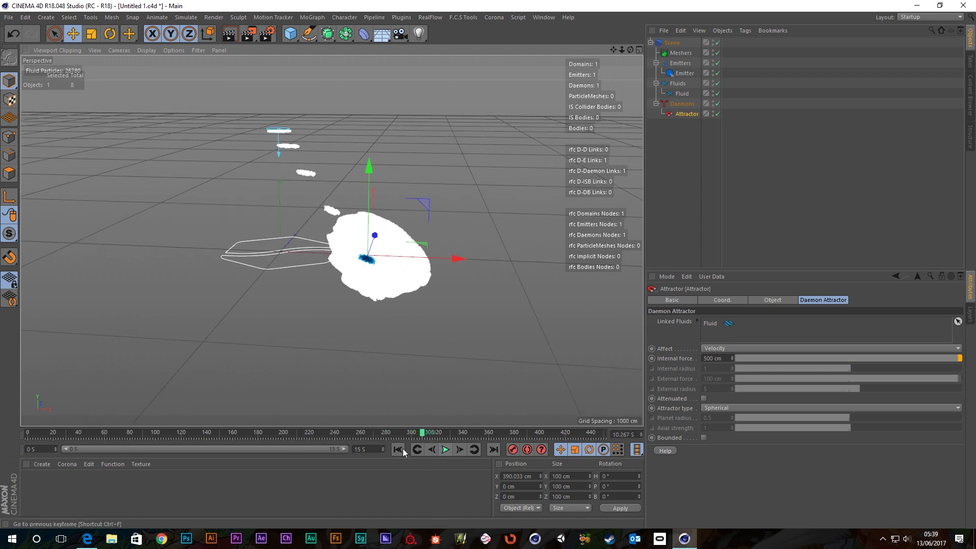
pyautogui.click(399, 448)
# Switch the Attractor's Affect option back to Force and check the Emitter's emission settings while the simulation plays
pyautogui.click(779, 349)
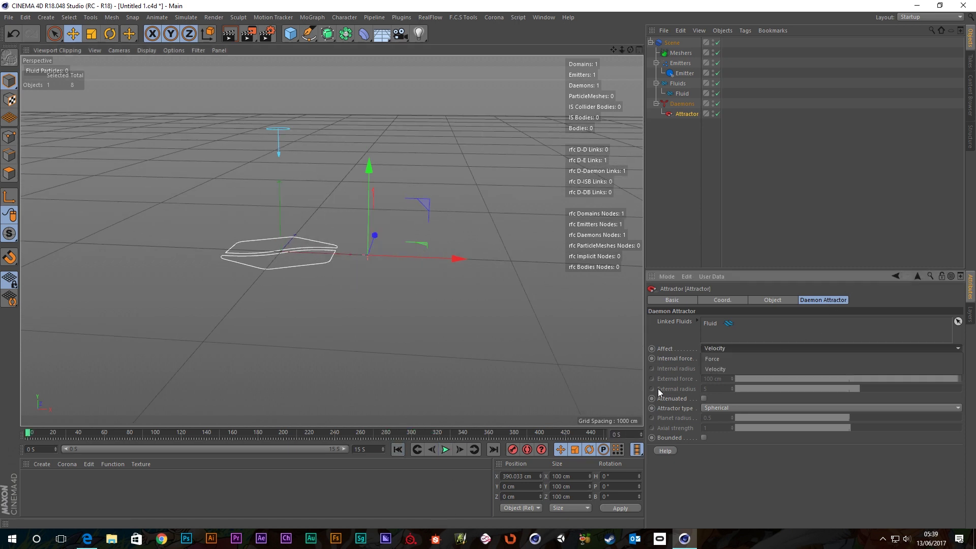
pyautogui.click(773, 358)
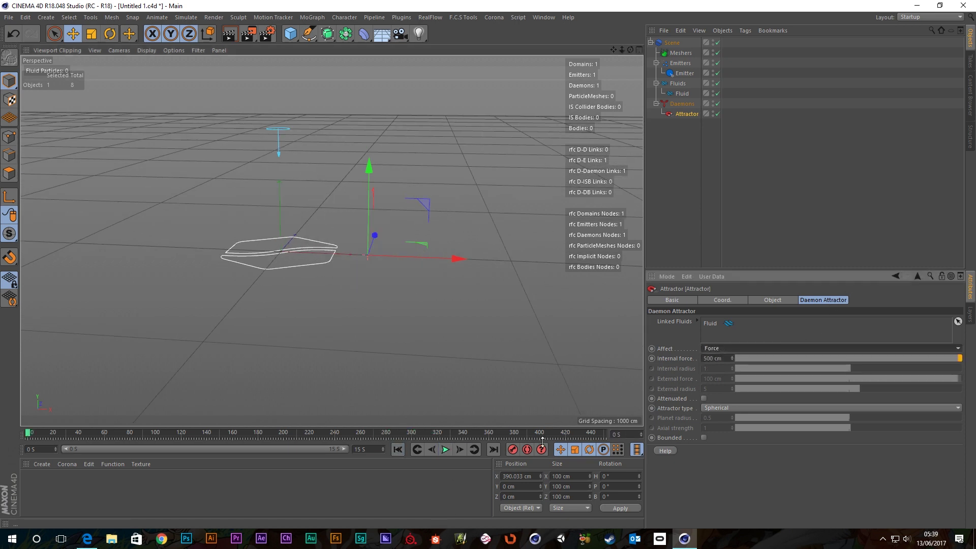
pyautogui.click(444, 450)
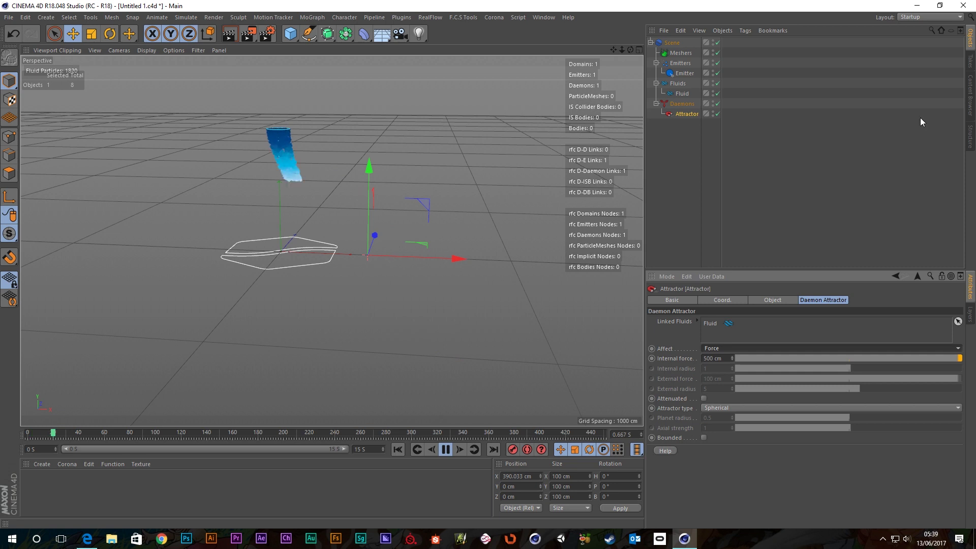
pyautogui.click(687, 74)
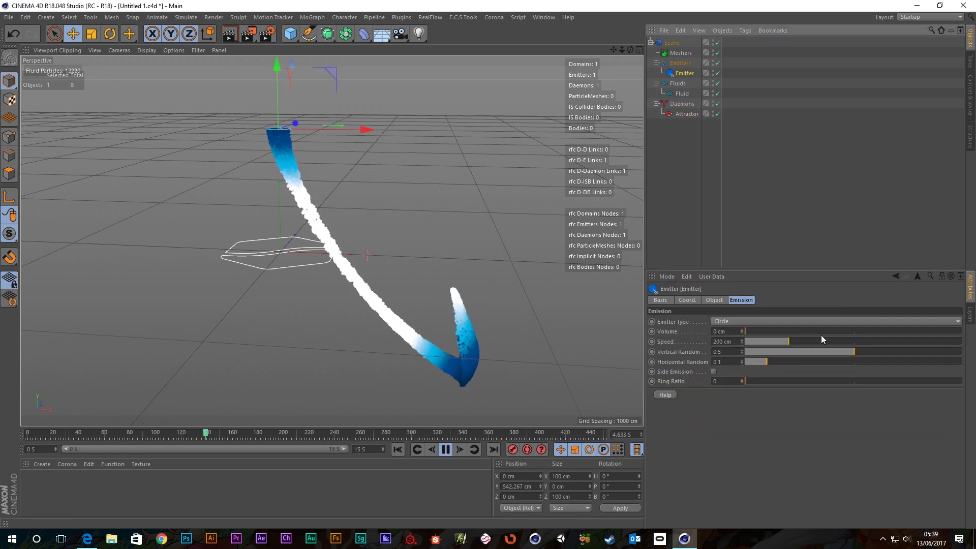
pyautogui.click(686, 114)
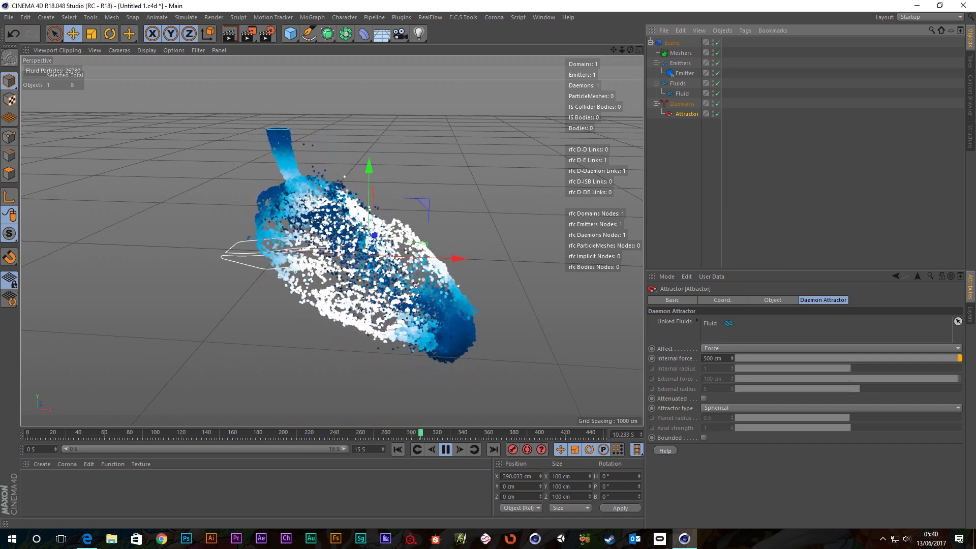
# Restart the simulation from frame 0 and change the Attractor's Affect option to Velocity
pyautogui.click(397, 449)
pyautogui.click(782, 348)
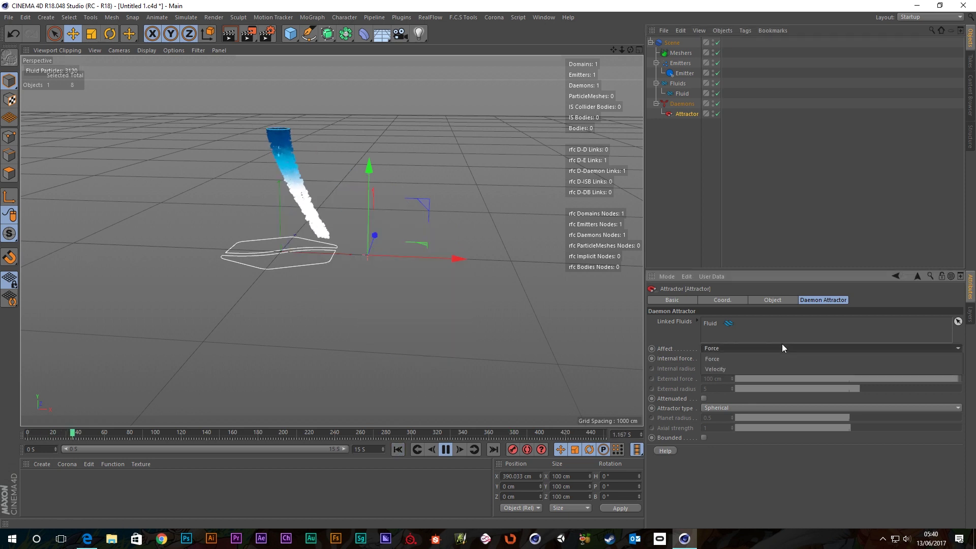
pyautogui.click(723, 370)
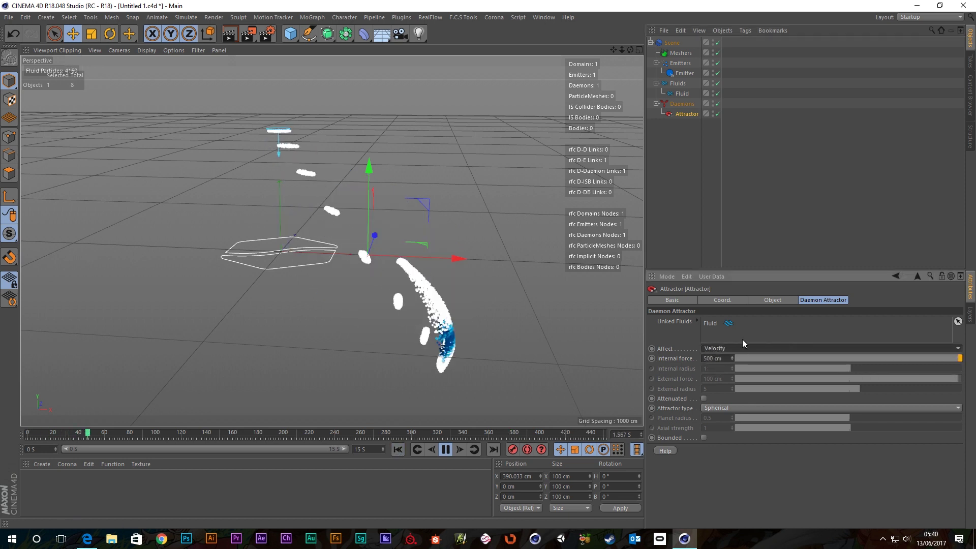
# Set the Emitter's speed to 100 cm and restart the simulation from the beginning
pyautogui.click(684, 74)
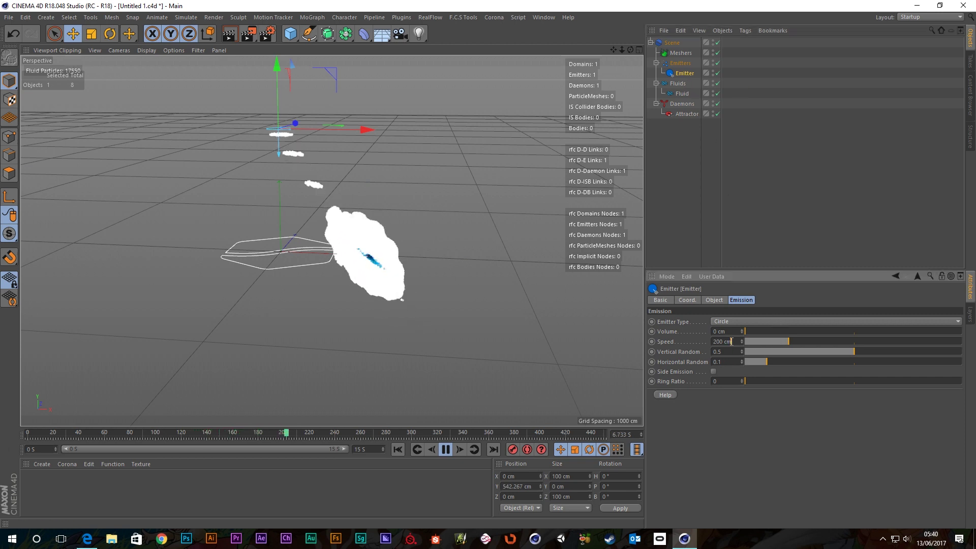
pyautogui.write('100')
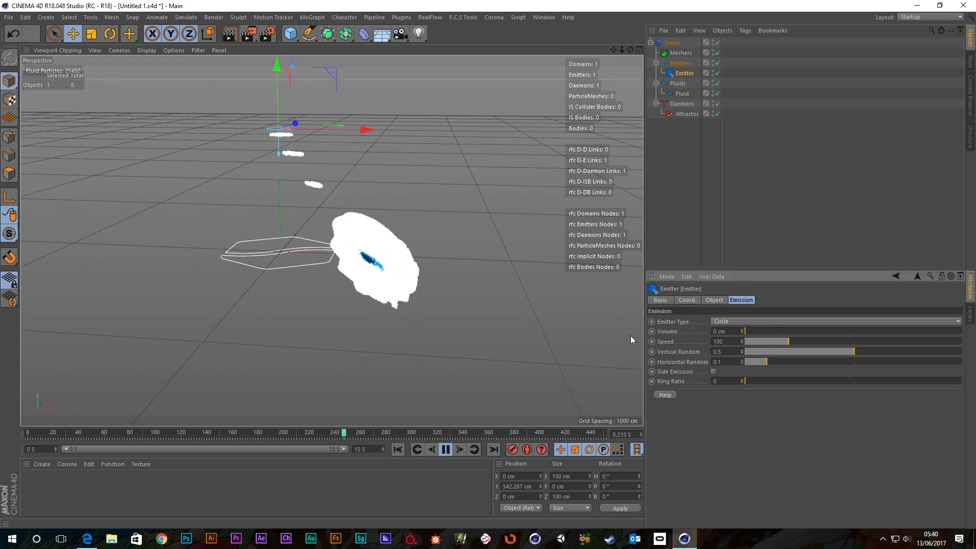
pyautogui.press('Return')
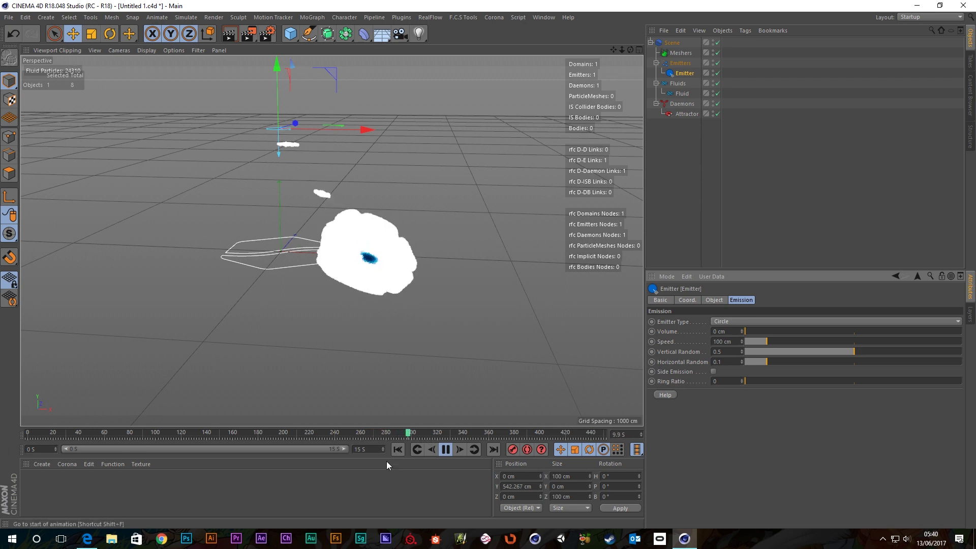
pyautogui.click(398, 450)
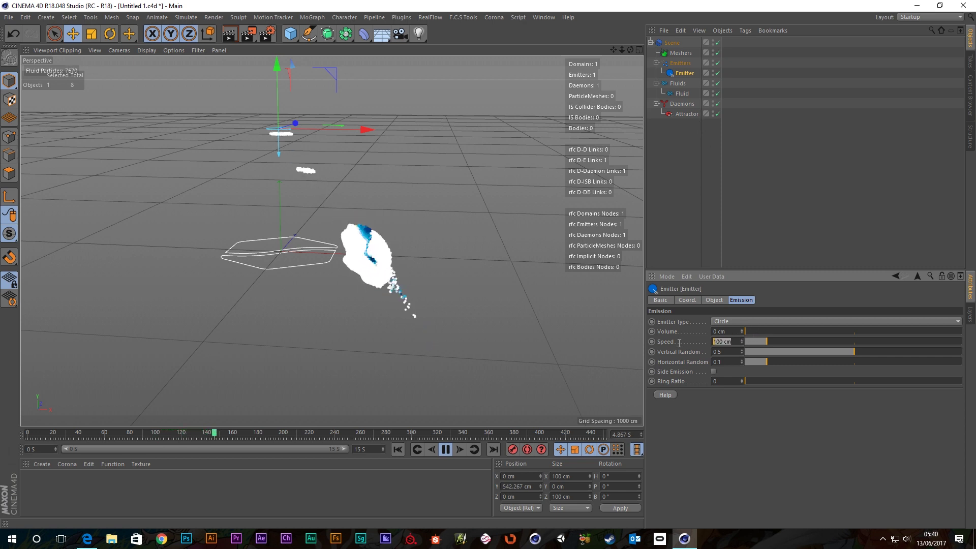
# Lower the Emitter's speed to 50 cm and run the simulation again from frame 0
pyautogui.write('50')
pyautogui.press('Return')
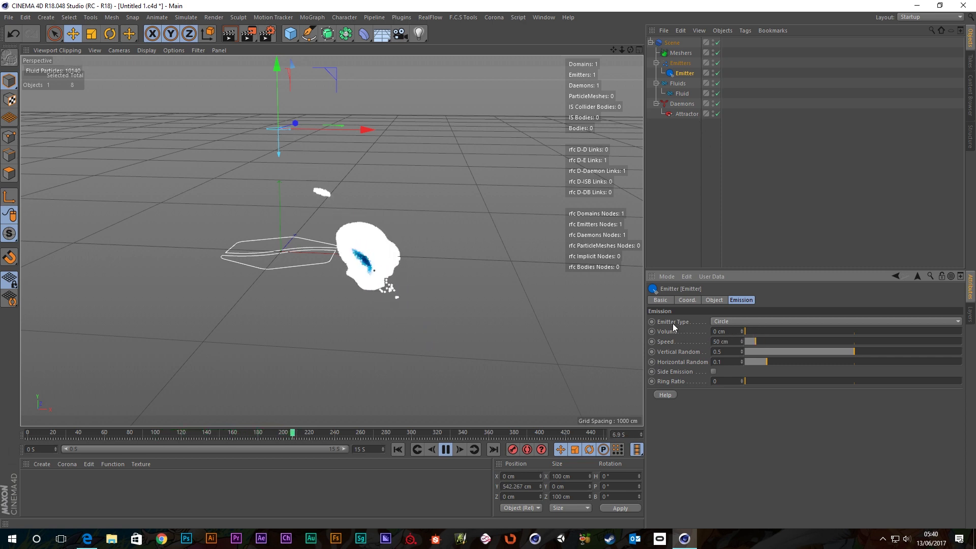
pyautogui.click(401, 450)
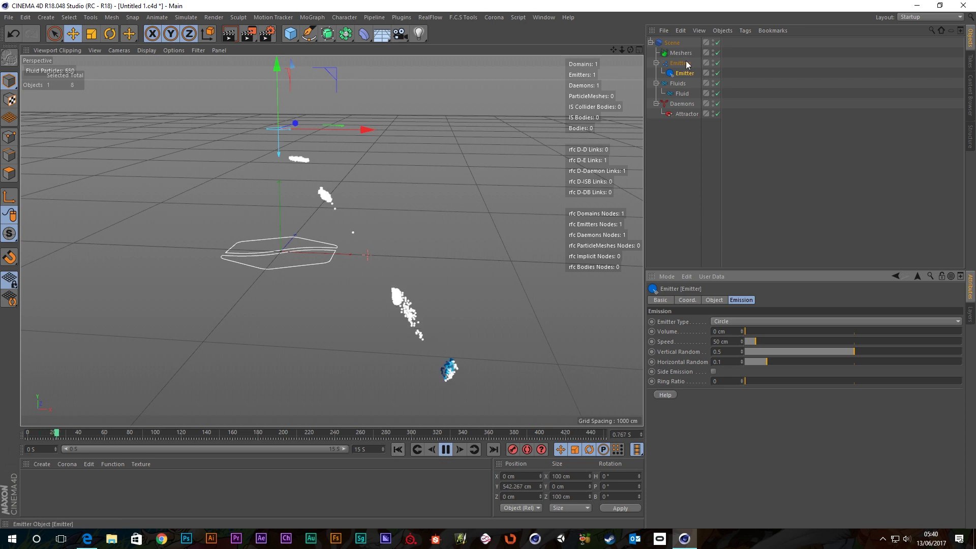
# Set the Attractor's internal force to 50 cm, restart the simulation and examine the fluid from another angle
pyautogui.click(686, 114)
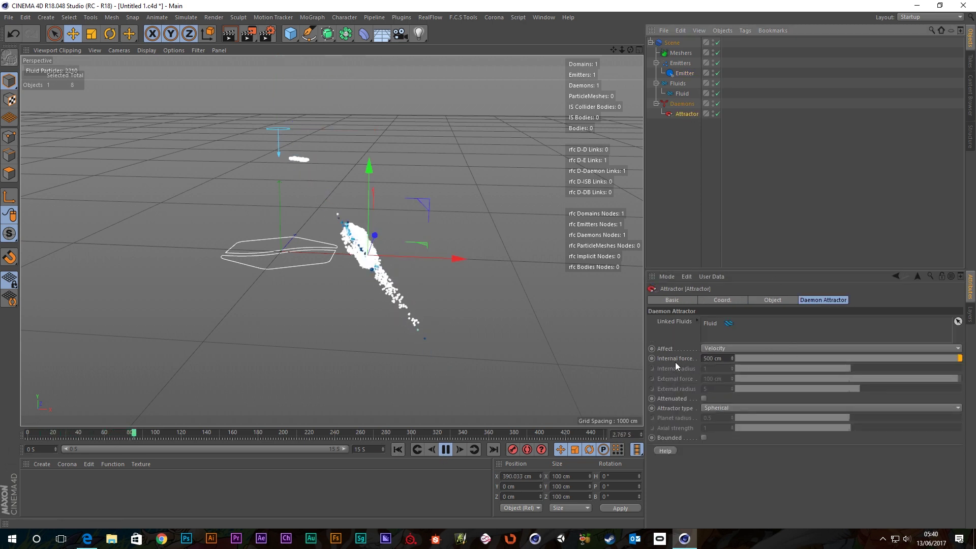
pyautogui.click(705, 359)
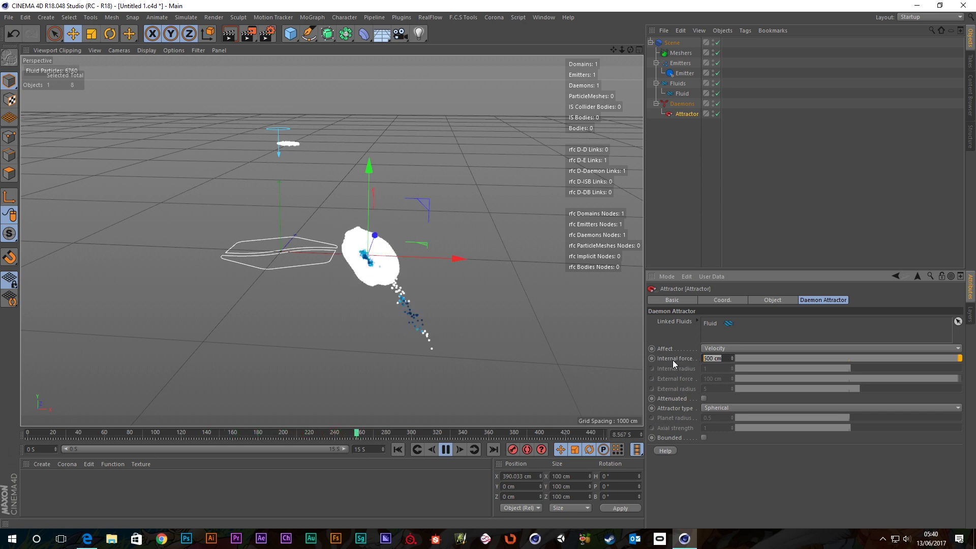
pyautogui.write('50')
pyautogui.press('Return')
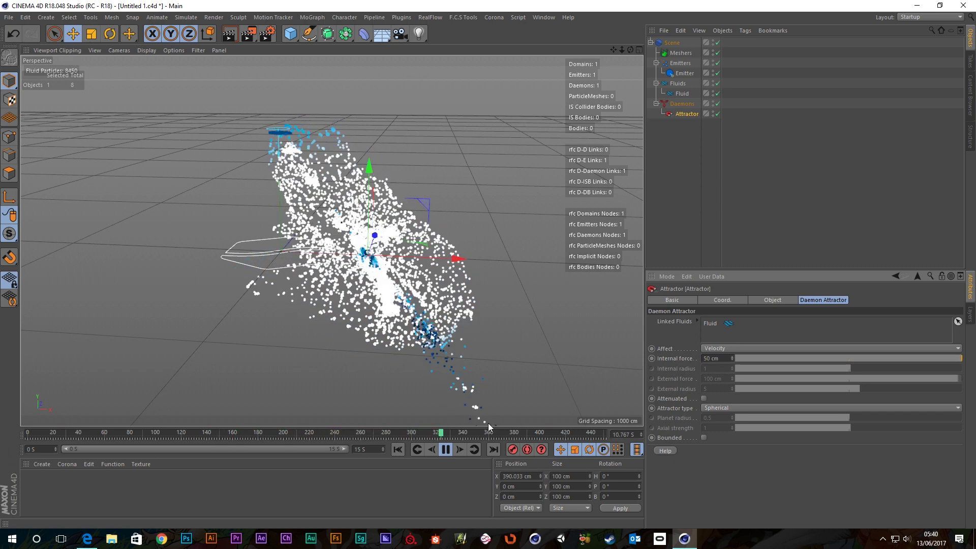
pyautogui.click(397, 451)
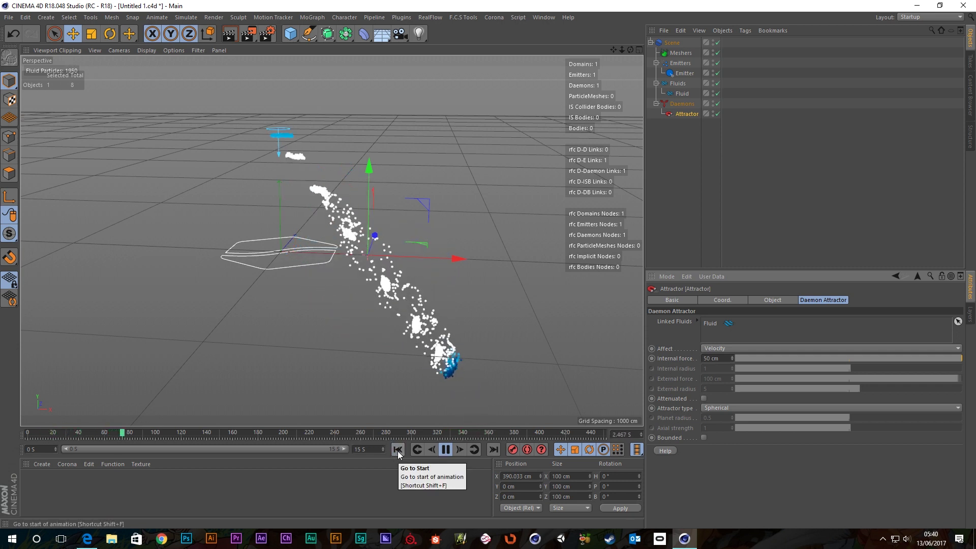
pyautogui.keyDown('alt'); pyautogui.moveTo(285, 249); pyautogui.dragTo(388, 289); pyautogui.keyUp('alt')
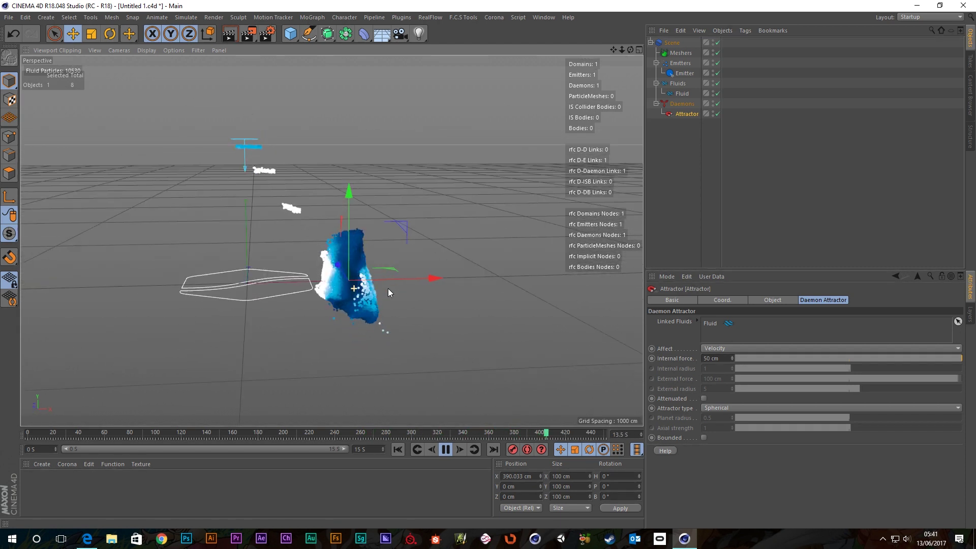
# Set the Attractor's Affect option to Force and the Emitter's speed to 200 cm
pyautogui.click(771, 348)
pyautogui.click(725, 357)
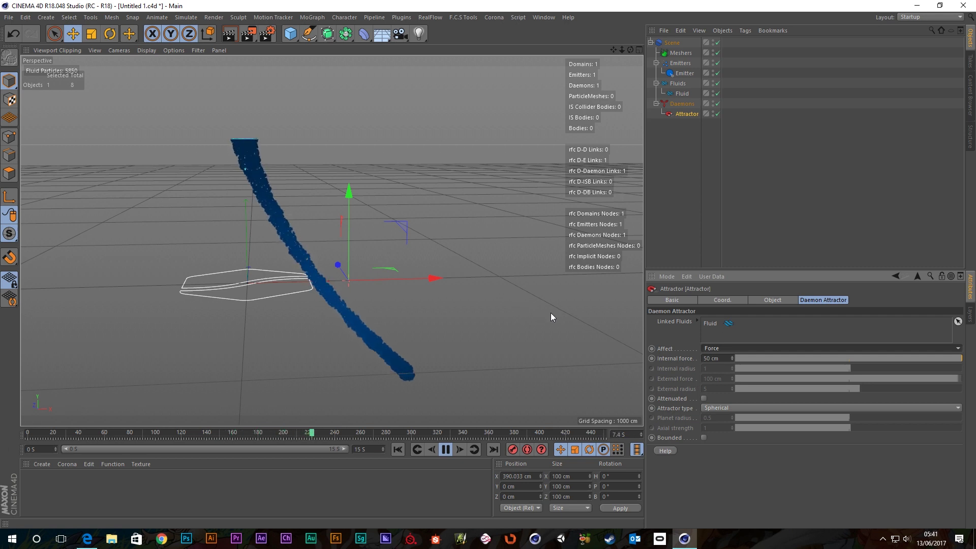
pyautogui.click(684, 74)
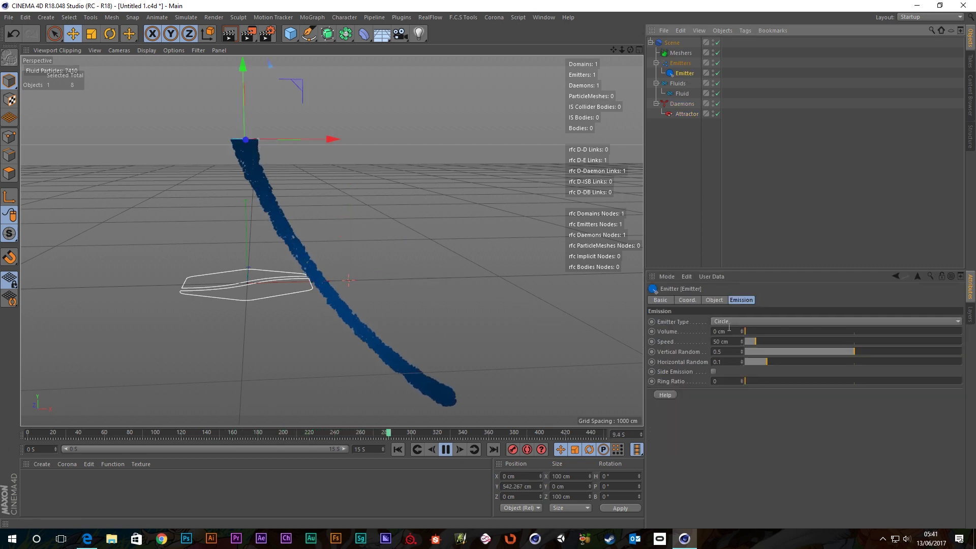
pyautogui.click(726, 341)
pyautogui.write('200')
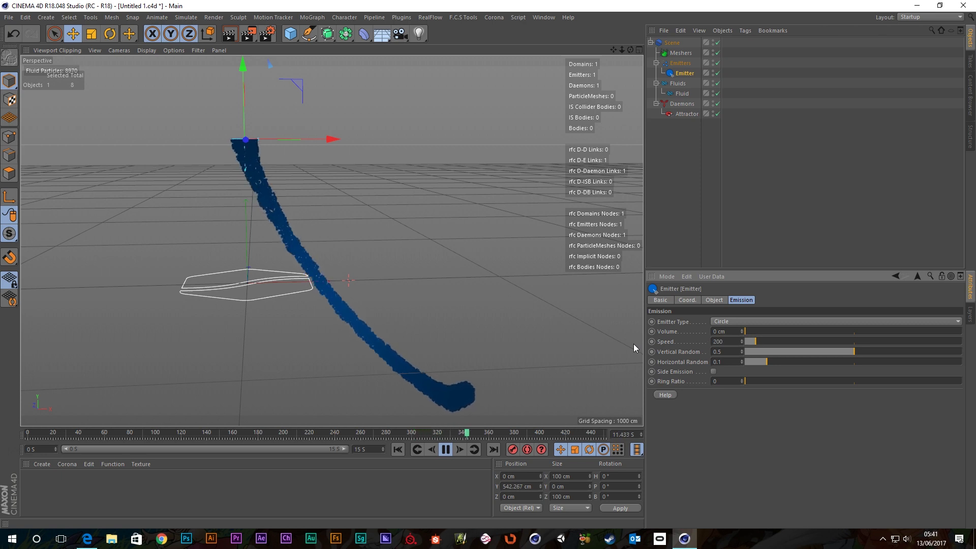
pyautogui.press('Return')
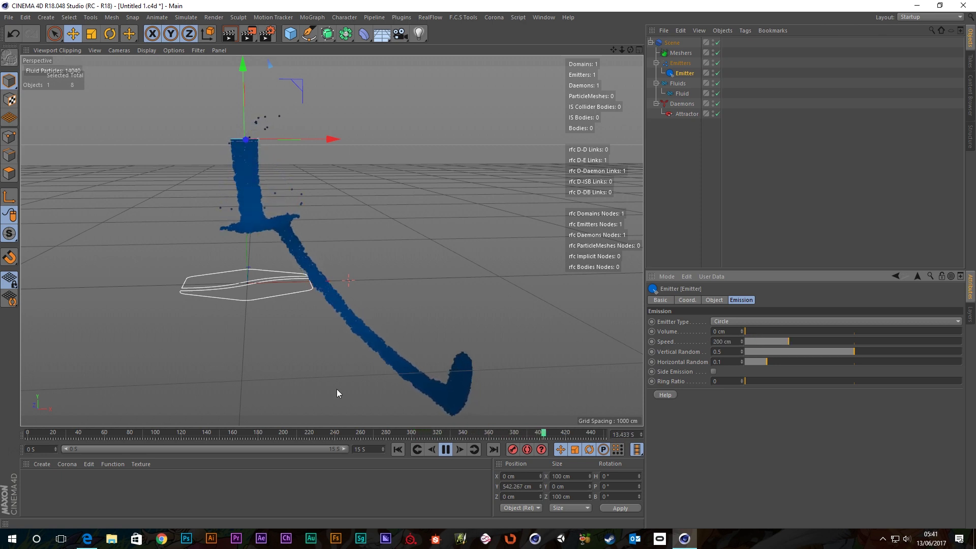
# Restart the simulation, set the Attractor's internal force to 100 cm and examine the fluid stream from different angles
pyautogui.click(398, 449)
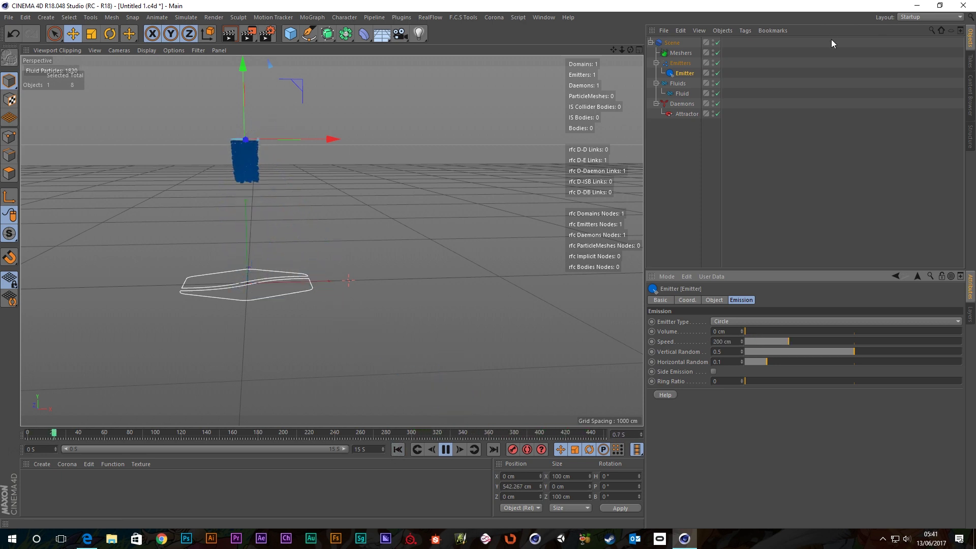
pyautogui.click(687, 114)
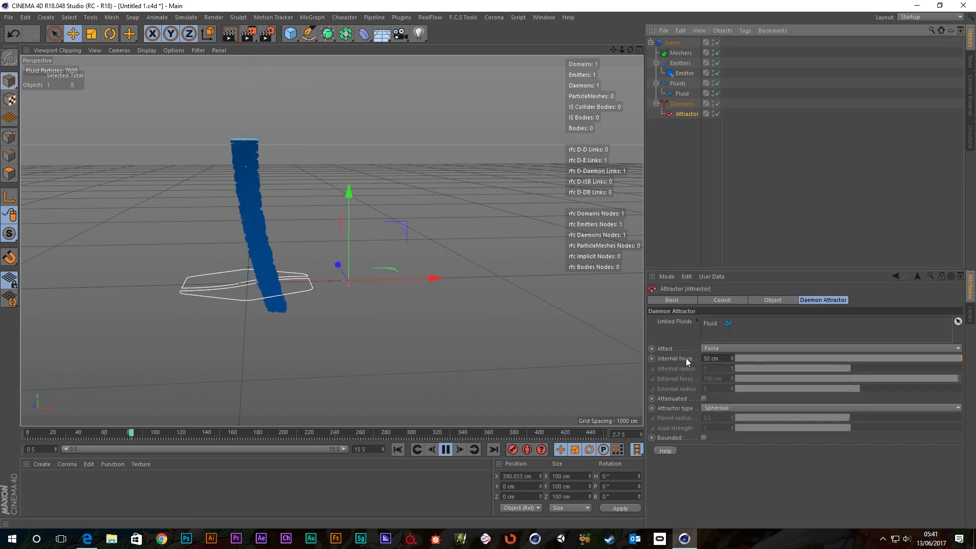
pyautogui.click(715, 358)
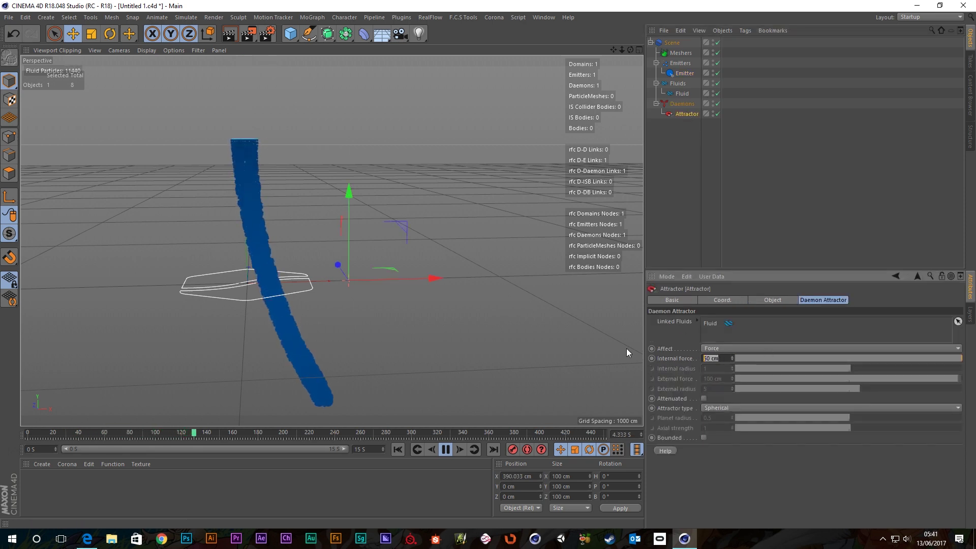
pyautogui.write('100')
pyautogui.press('Return')
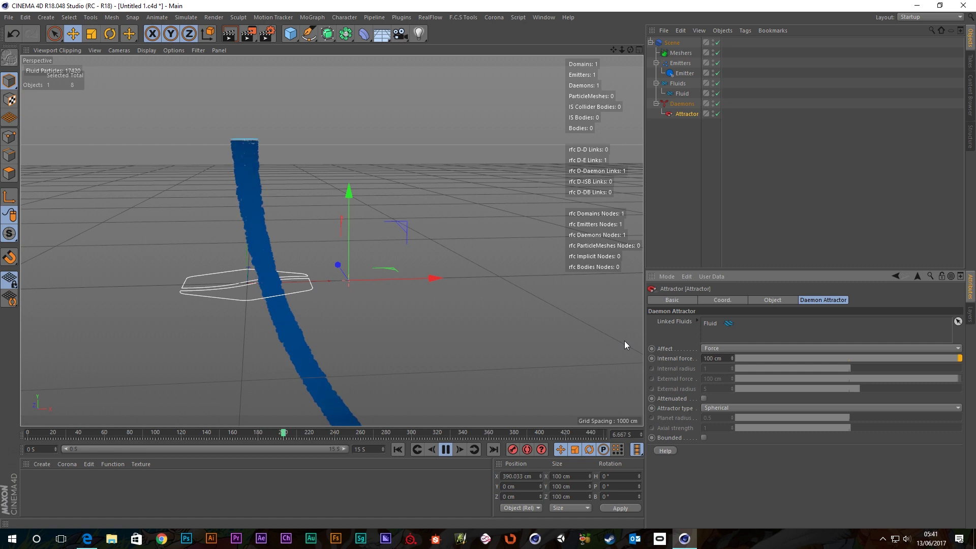
pyautogui.scroll(-3, 429, 204)
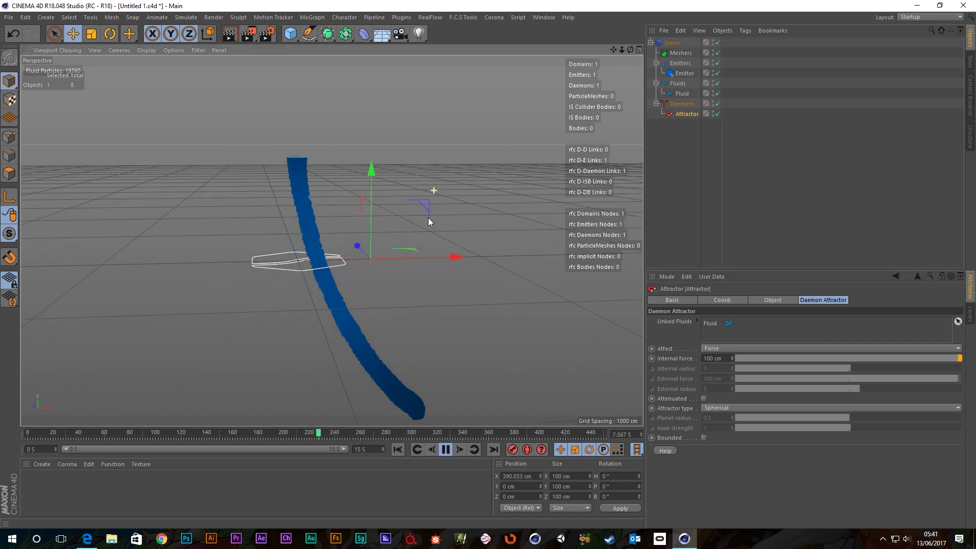
pyautogui.rightClick(663, 357)
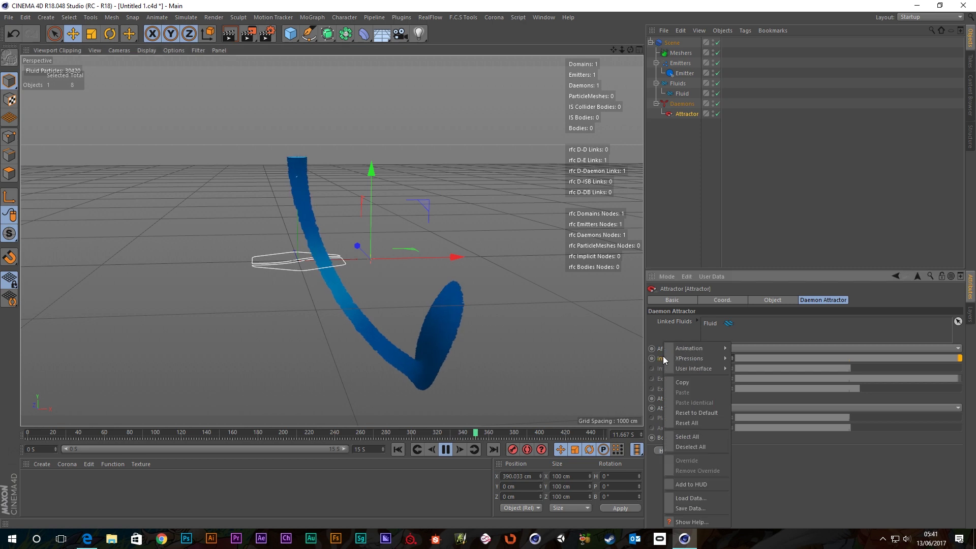
pyautogui.click(554, 44)
pyautogui.moveTo(443, 307)
pyautogui.keyDown('alt'); pyautogui.mouseDown()
pyautogui.moveTo(323, 304)
pyautogui.moveTo(349, 297)
pyautogui.moveTo(323, 295)
pyautogui.moveTo(511, 291)
pyautogui.moveTo(450, 298)
pyautogui.mouseUp(); pyautogui.keyUp('alt')
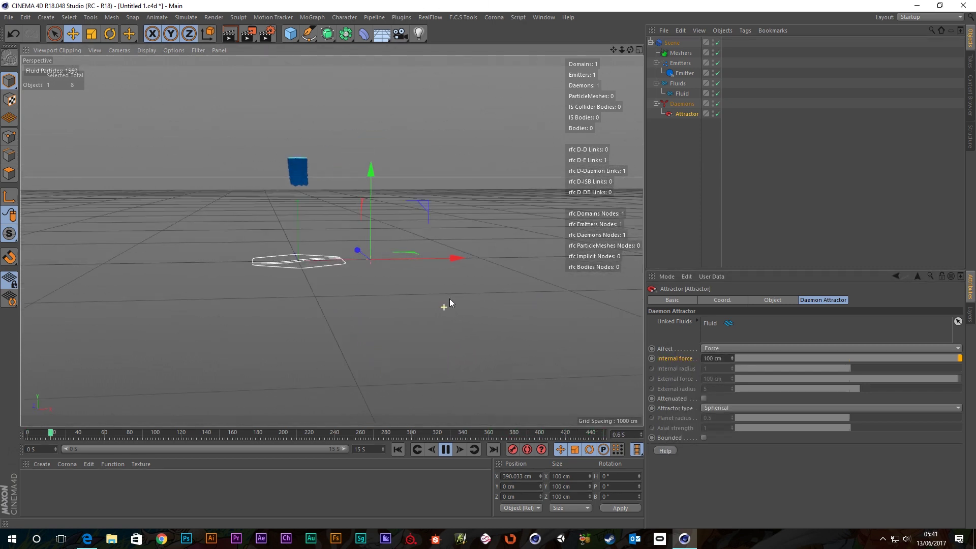
pyautogui.keyDown('alt'); pyautogui.moveTo(293, 271); pyautogui.dragTo(339, 276); pyautogui.keyUp('alt')
pyautogui.scroll(1, 338, 275)
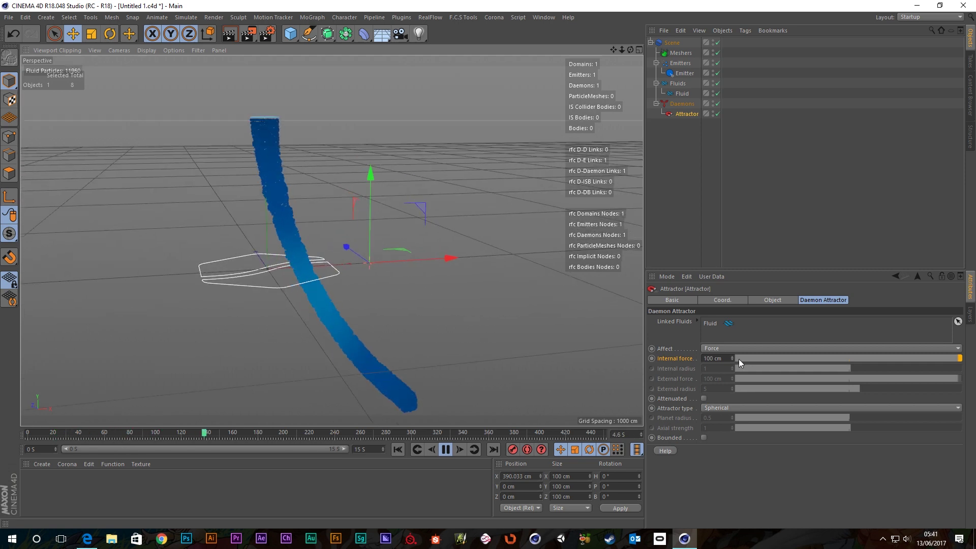
# Set the Attractor's internal force to 200 cm and restart the simulation from frame 0
pyautogui.click(712, 359)
pyautogui.doubleClick(712, 359)
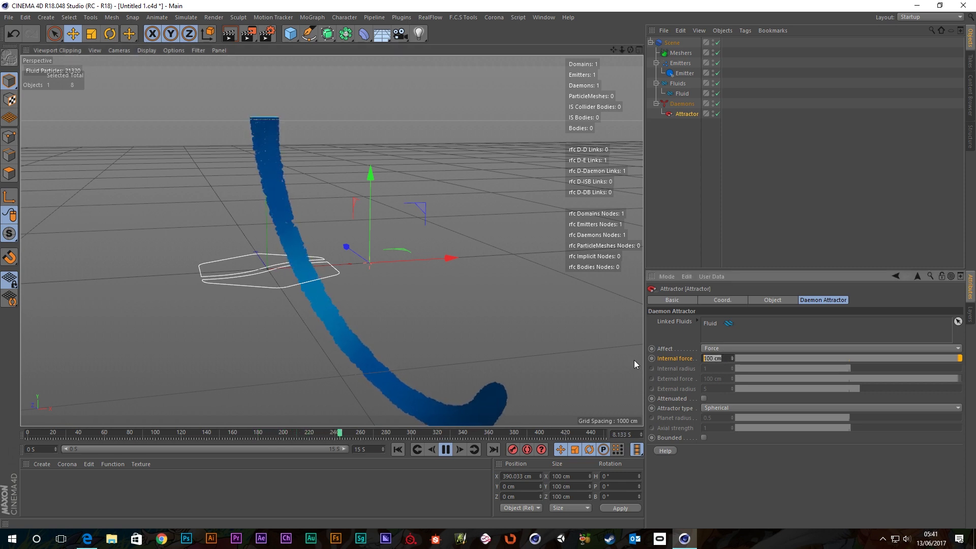
pyautogui.write('200')
pyautogui.press('Return')
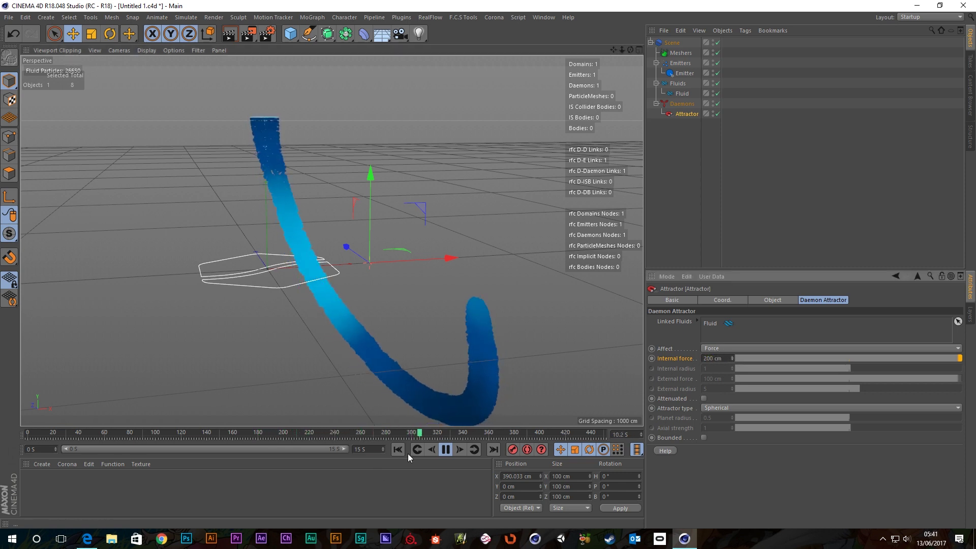
pyautogui.click(401, 451)
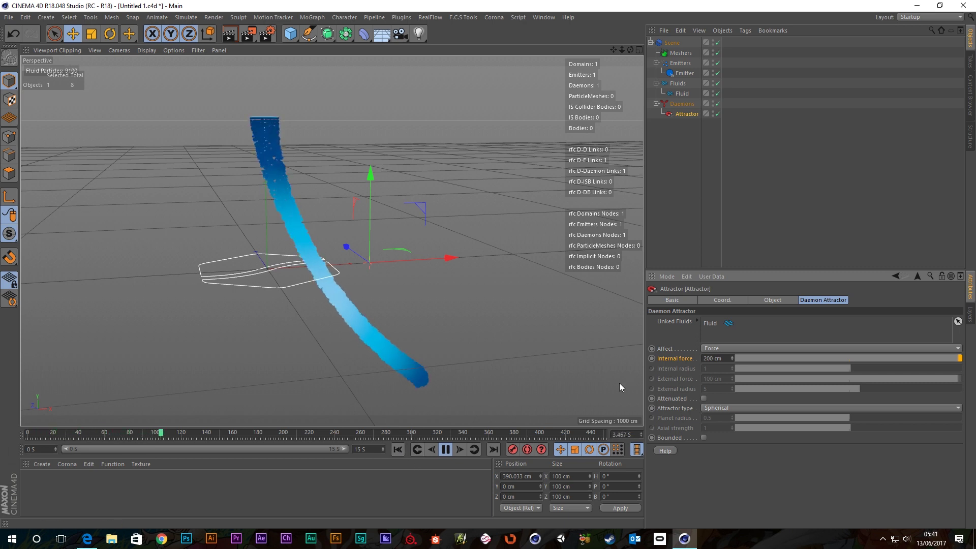
# Try an Attractor internal force of 500 cm, reduce it to 300 cm and restart the simulation to examine the fluid's orbit
pyautogui.rightClick(685, 359)
pyautogui.click(707, 411)
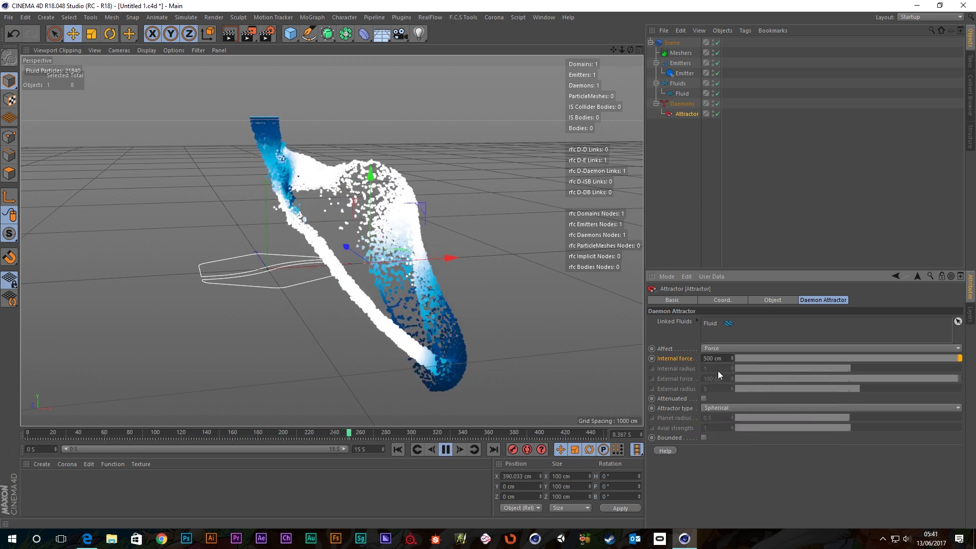
pyautogui.doubleClick(727, 357)
pyautogui.write('300')
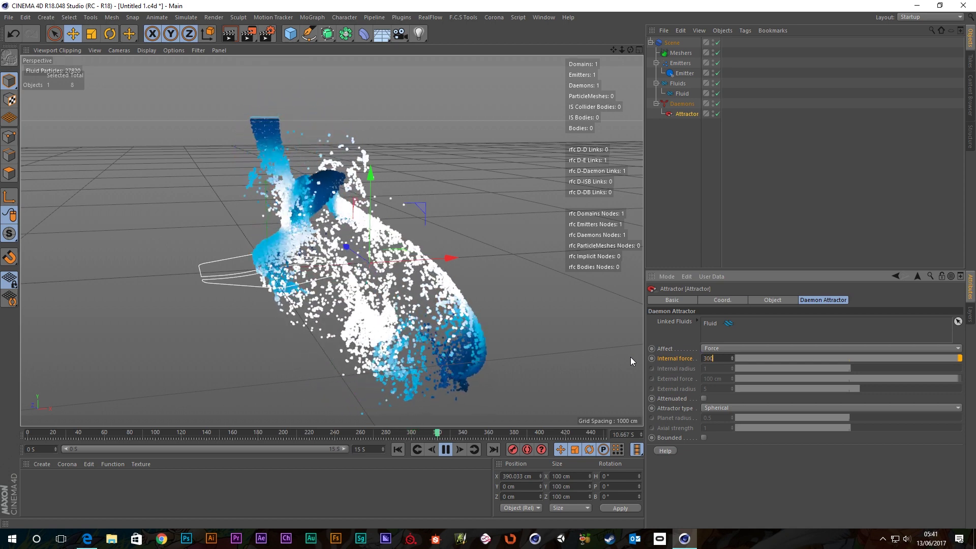
pyautogui.press('Return')
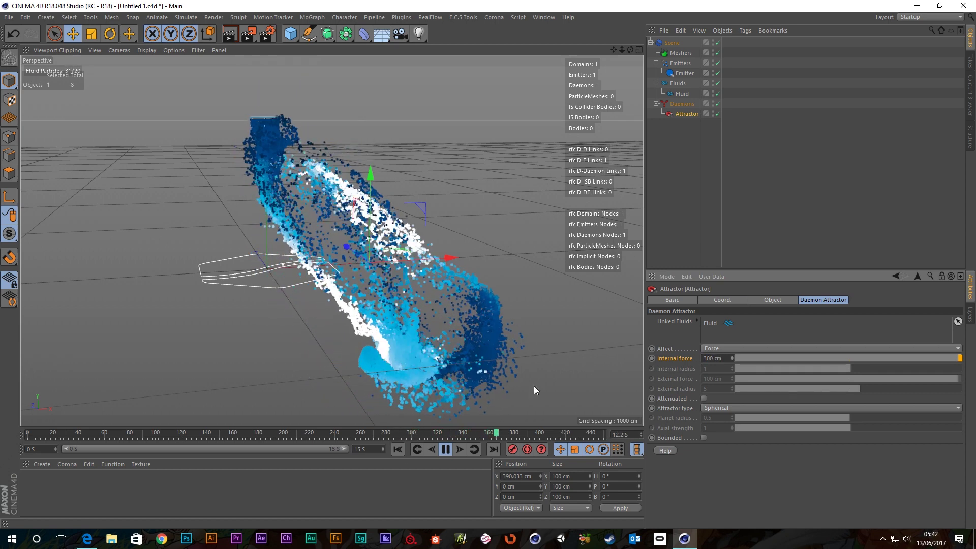
pyautogui.click(397, 450)
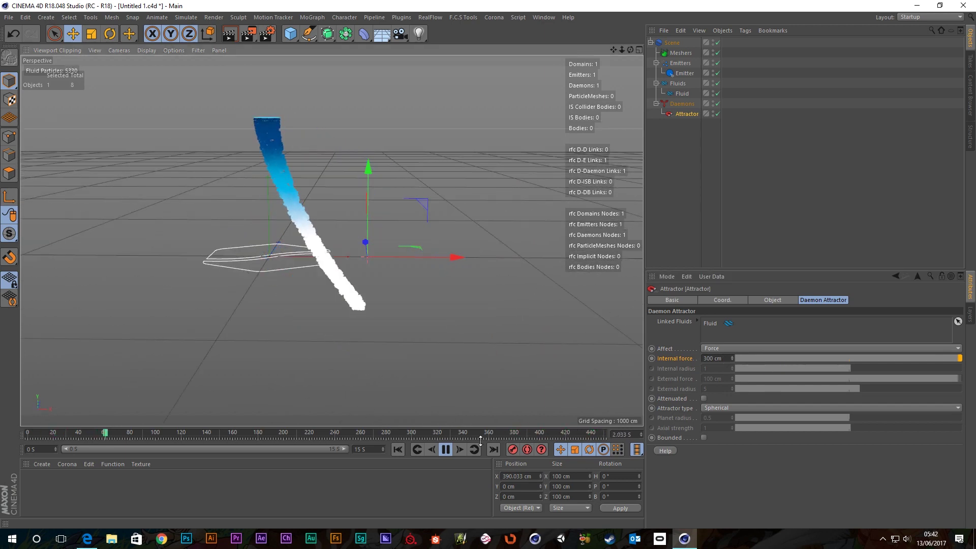
pyautogui.keyDown('alt'); pyautogui.moveTo(411, 363); pyautogui.dragTo(199, 335); pyautogui.keyUp('alt')
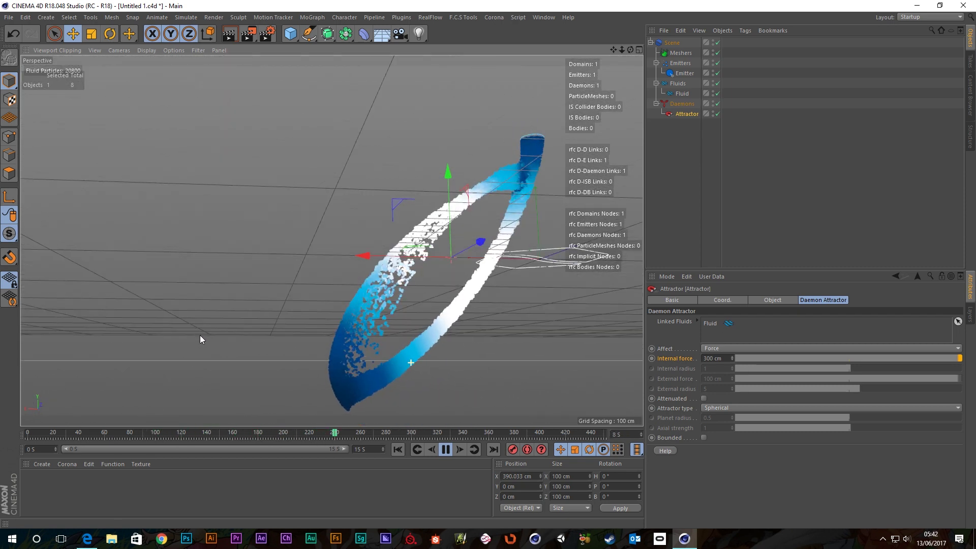
pyautogui.keyDown('alt'); pyautogui.moveTo(426, 292); pyautogui.dragTo(447, 313); pyautogui.keyUp('alt')
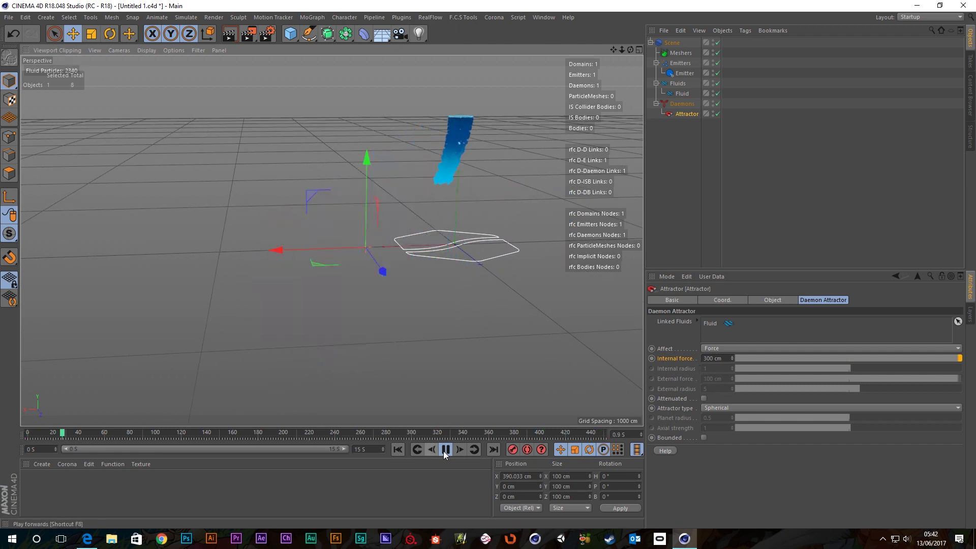
# Rewind the simulation, set the Attractor's internal force to -300 cm and play it to view the fluid's path
pyautogui.click(402, 451)
pyautogui.keyDown('alt'); pyautogui.moveTo(428, 283); pyautogui.dragTo(437, 328); pyautogui.keyUp('alt')
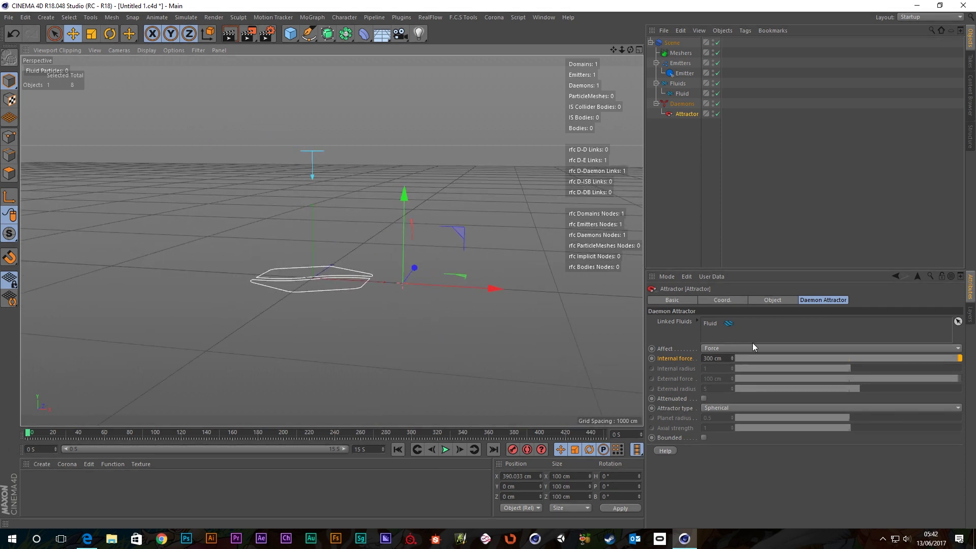
pyautogui.click(725, 358)
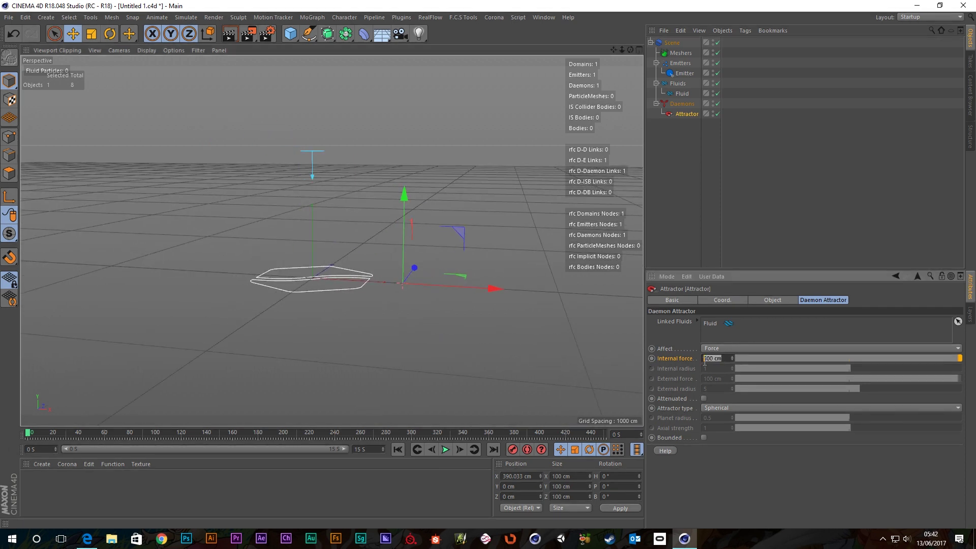
pyautogui.write('-300')
pyautogui.press('Return')
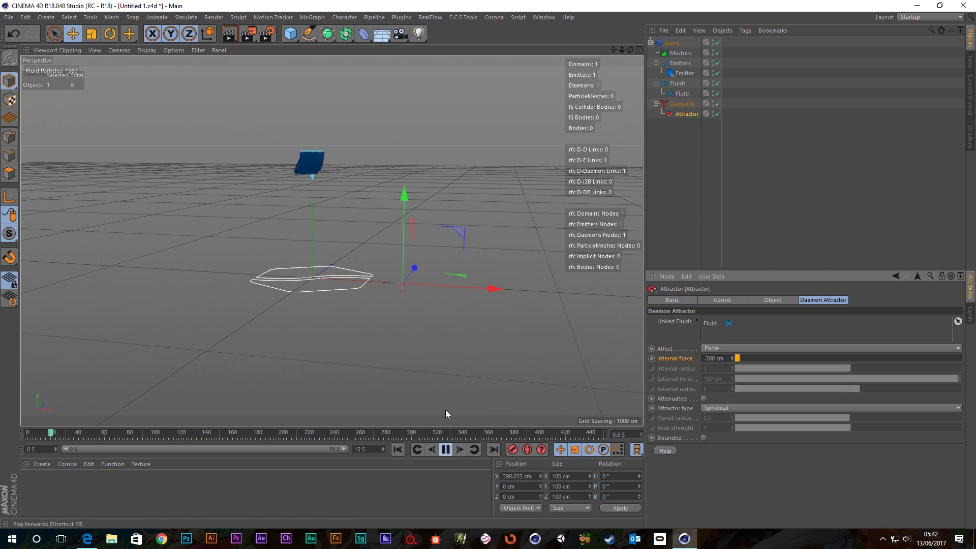
pyautogui.moveTo(316, 286)
pyautogui.keyDown('alt'); pyautogui.mouseDown()
pyautogui.moveTo(335, 287)
pyautogui.moveTo(317, 263)
pyautogui.moveTo(316, 298)
pyautogui.mouseUp(); pyautogui.keyUp('alt')
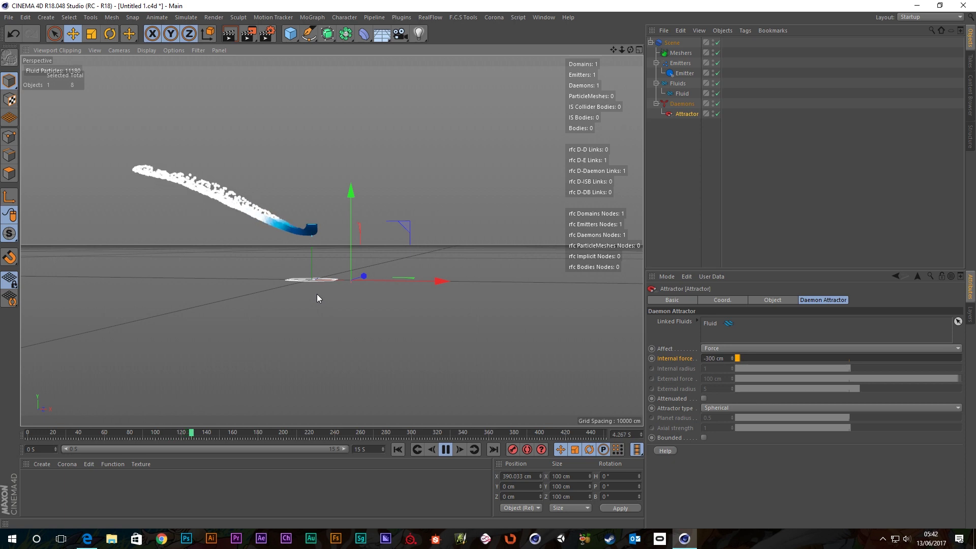
# Set the Attractor's internal force to -150 cm, rerun the simulation from the start and pause it after examining the fluid
pyautogui.doubleClick(718, 358)
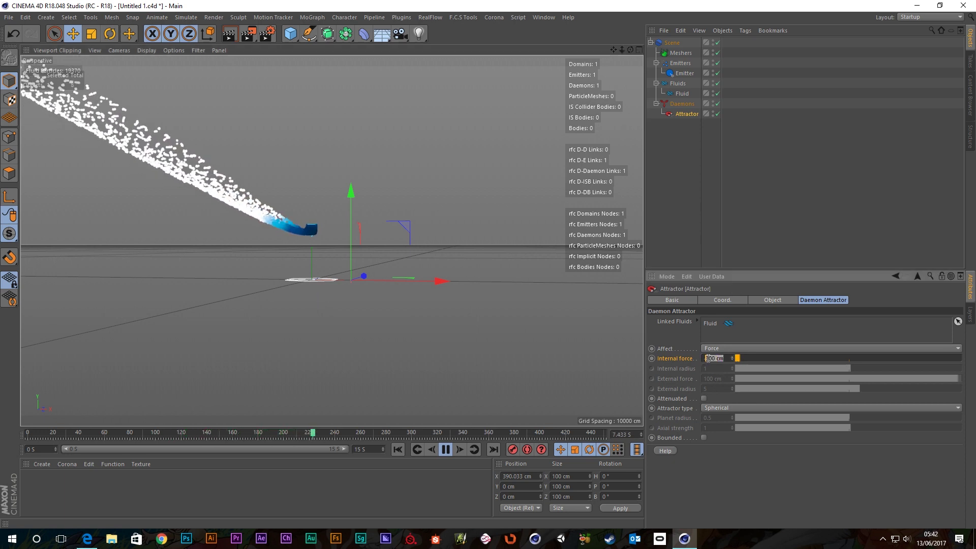
pyautogui.write('-150')
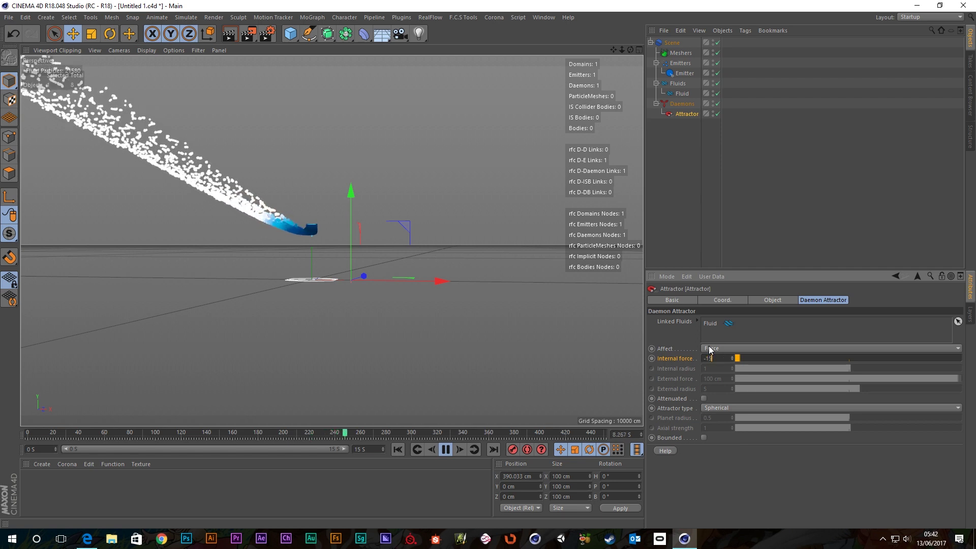
pyautogui.press('Return')
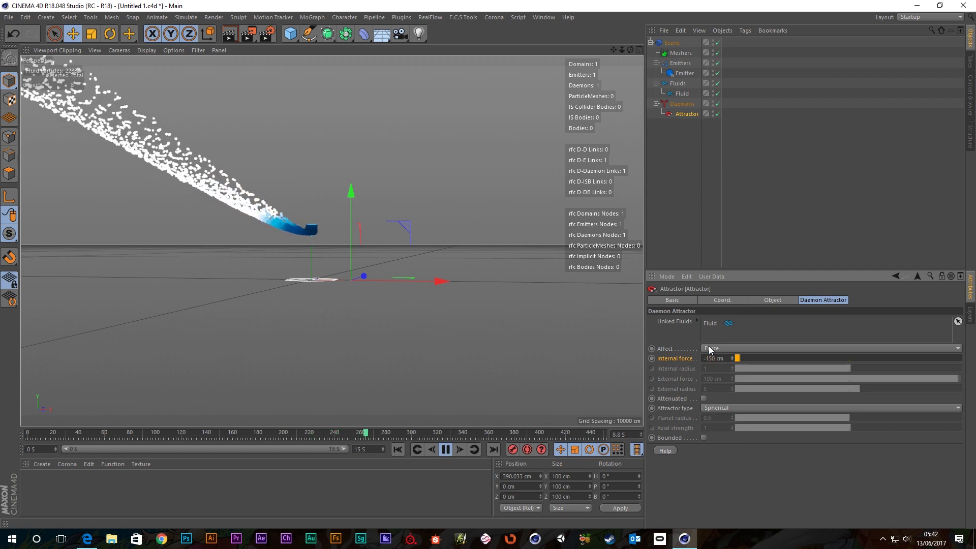
pyautogui.click(398, 450)
pyautogui.keyDown('alt'); pyautogui.moveTo(340, 219); pyautogui.dragTo(333, 262); pyautogui.keyUp('alt')
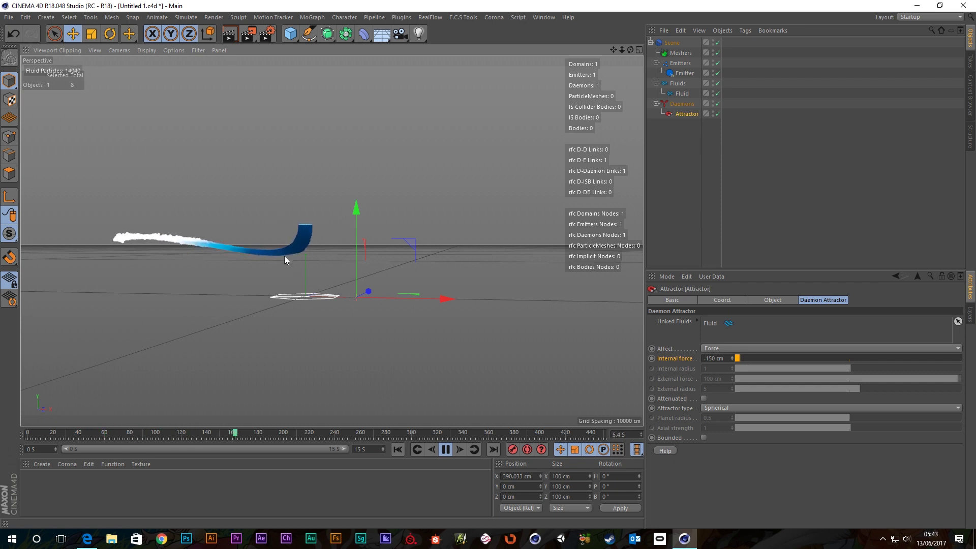
pyautogui.keyDown('alt'); pyautogui.moveTo(283, 254); pyautogui.dragTo(388, 257); pyautogui.keyUp('alt')
pyautogui.click(445, 449)
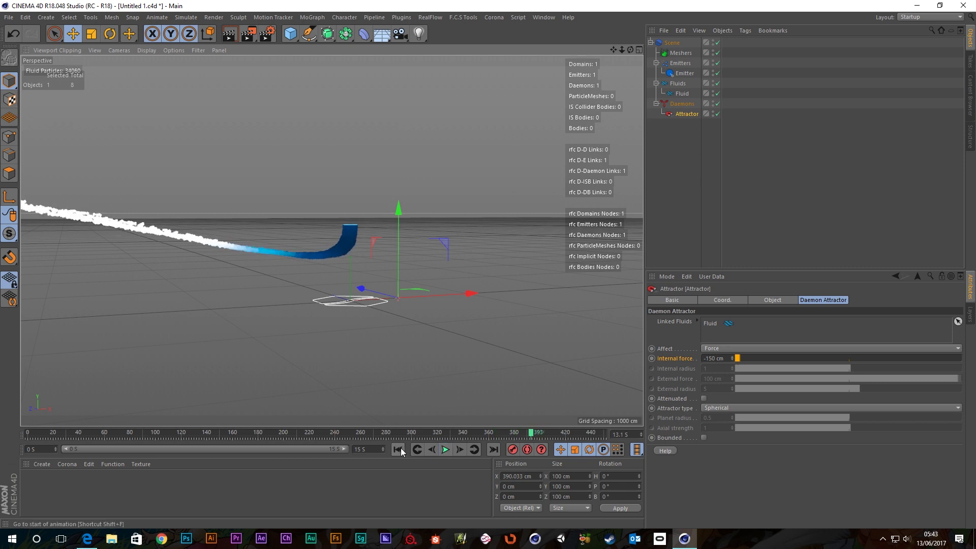
# Rewind the simulation, set the Attractor's internal force to 300 cm and play it briefly before pausing
pyautogui.click(397, 450)
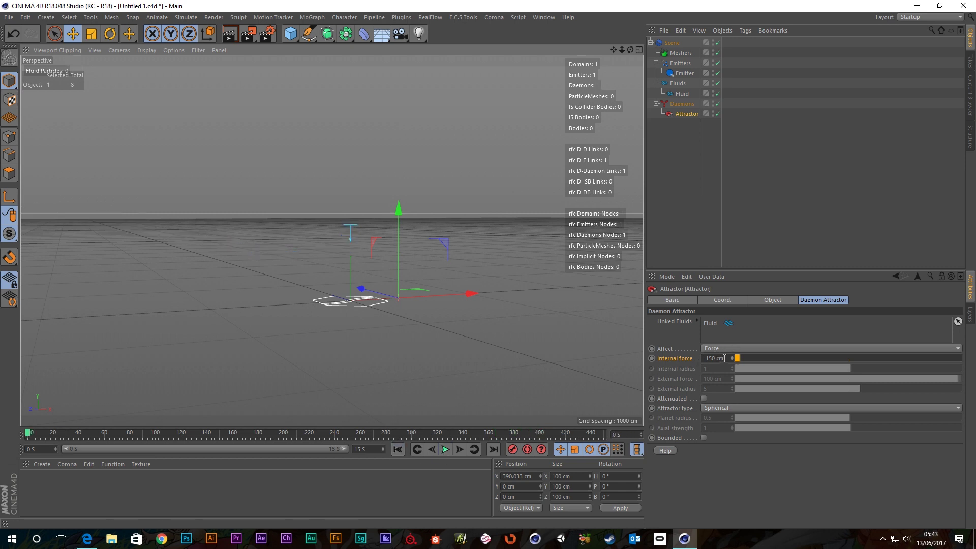
pyautogui.click(725, 358)
pyautogui.write('300')
pyautogui.press('Return')
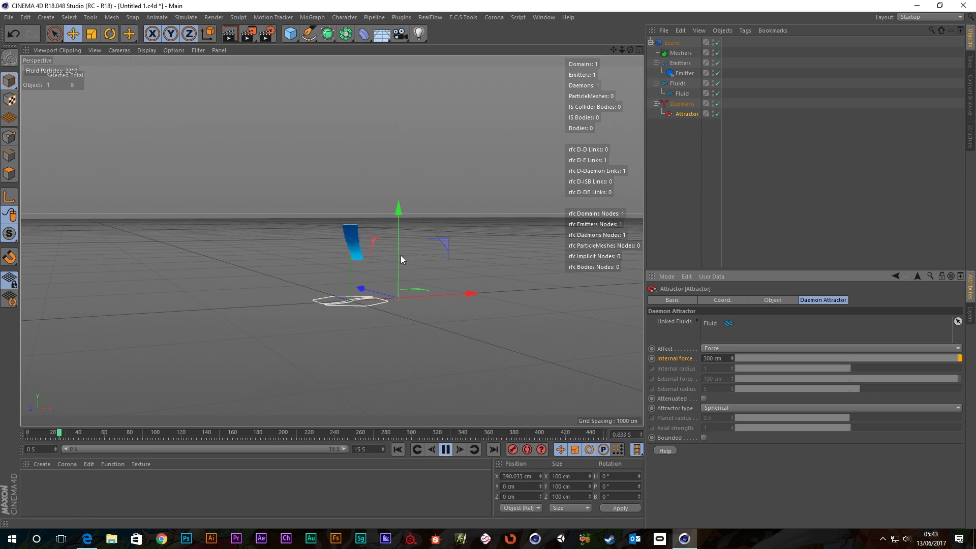
pyautogui.moveTo(401, 255)
pyautogui.keyDown('alt'); pyautogui.mouseDown()
pyautogui.moveTo(365, 270)
pyautogui.moveTo(386, 263)
pyautogui.moveTo(389, 250)
pyautogui.mouseUp(); pyautogui.keyUp('alt')
pyautogui.scroll(5, 381, 289)
pyautogui.click(445, 450)
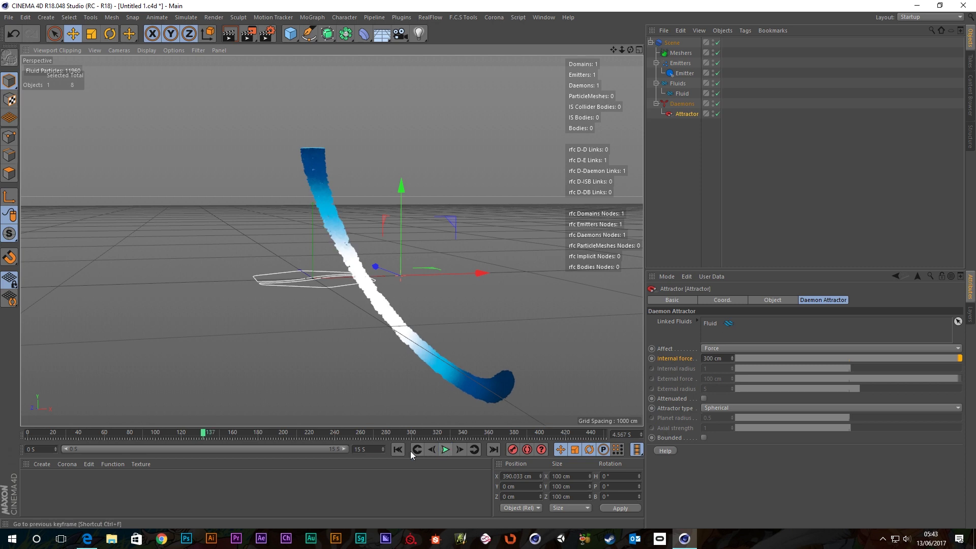
# Return to frame 0, enable Attenuated on the Attractor and run the simulation, examining the fluid around its radius circles up close
pyautogui.click(399, 450)
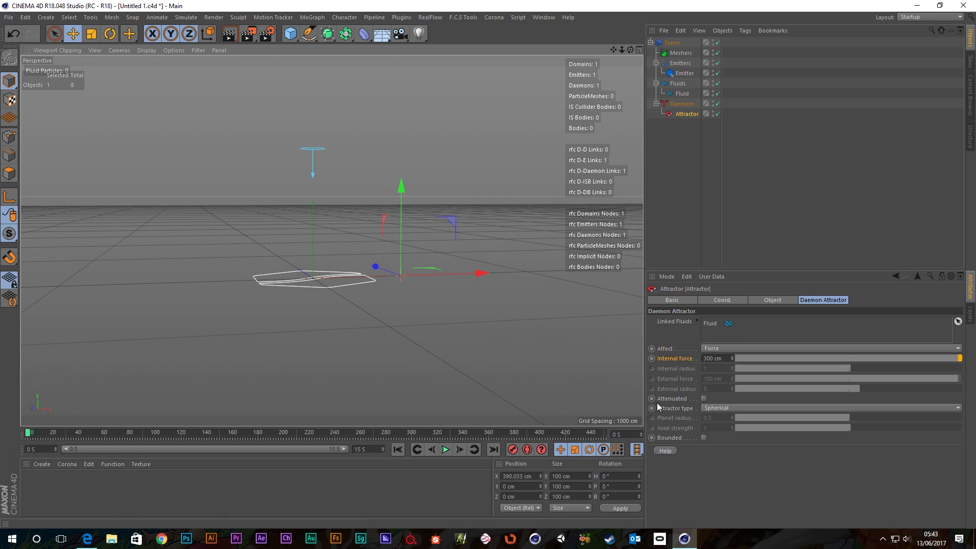
pyautogui.click(704, 399)
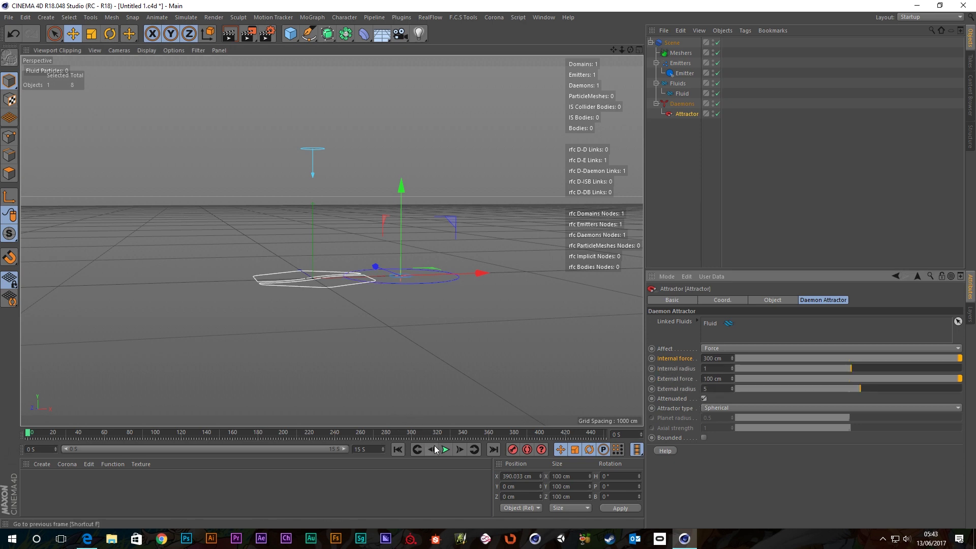
pyautogui.keyDown('alt'); pyautogui.moveTo(505, 232); pyautogui.dragTo(507, 247); pyautogui.keyUp('alt')
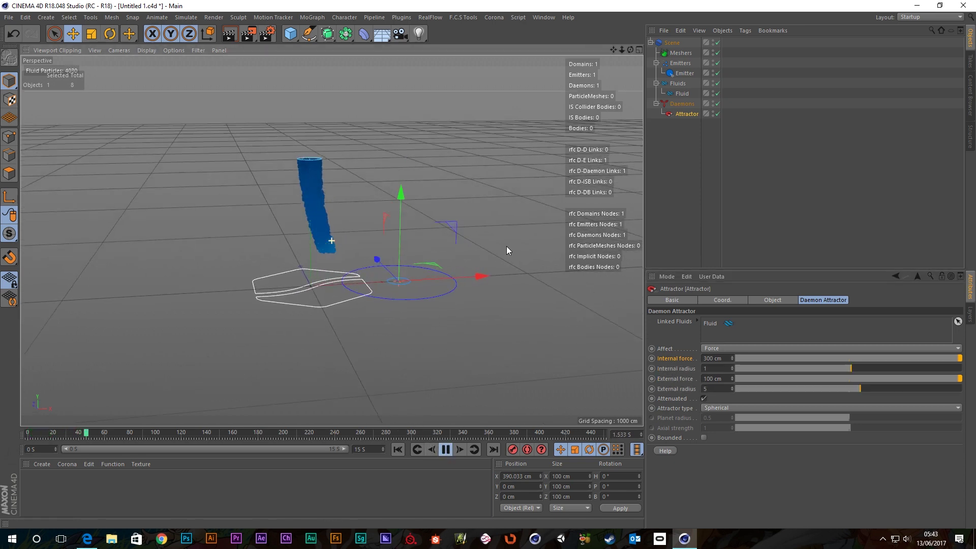
pyautogui.scroll(3, 462, 264)
pyautogui.keyDown('alt'); pyautogui.moveTo(340, 318); pyautogui.dragTo(390, 296); pyautogui.keyUp('alt')
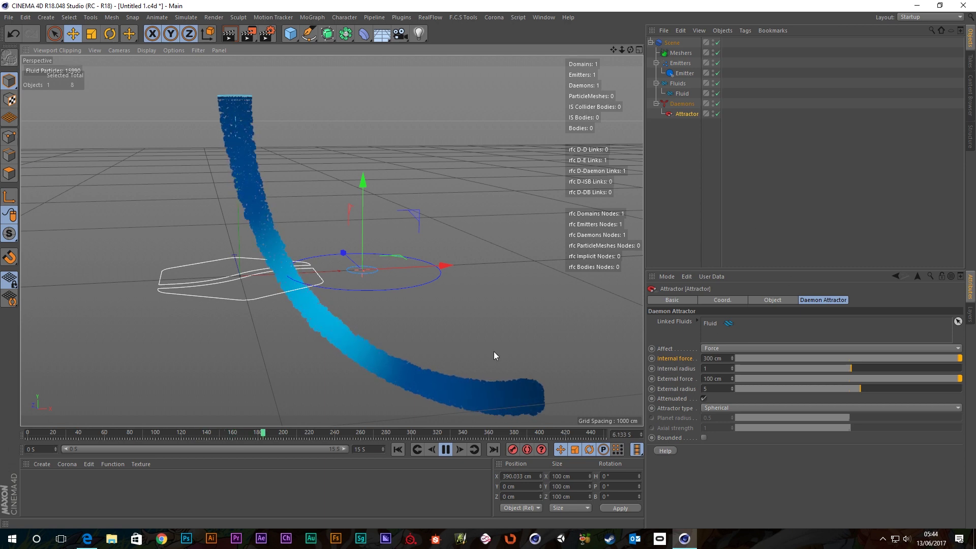
pyautogui.scroll(8, 363, 273)
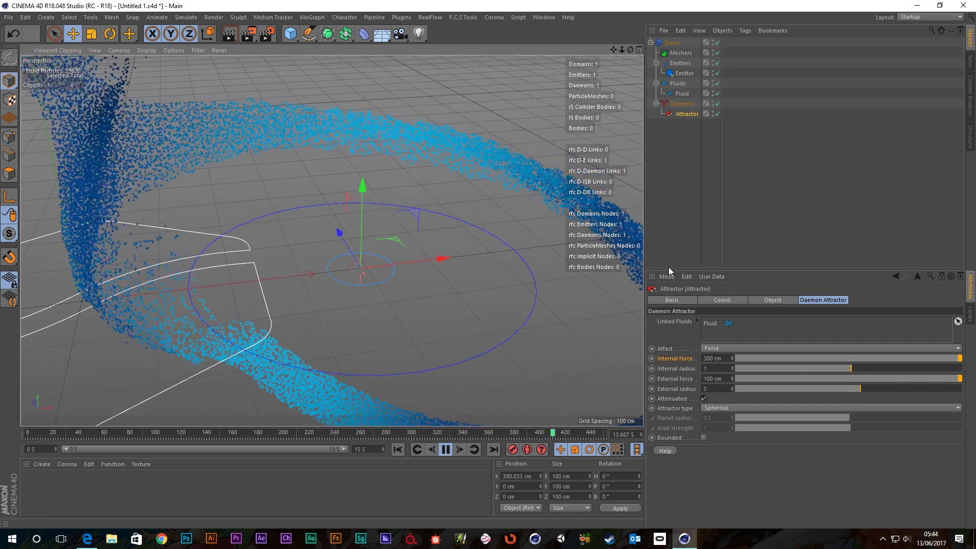
# Try an internal radius of 3.7 on the Attractor and shift it along X to about 312 cm while the fluid plays
pyautogui.moveTo(809, 367); pyautogui.dragTo(861, 374)
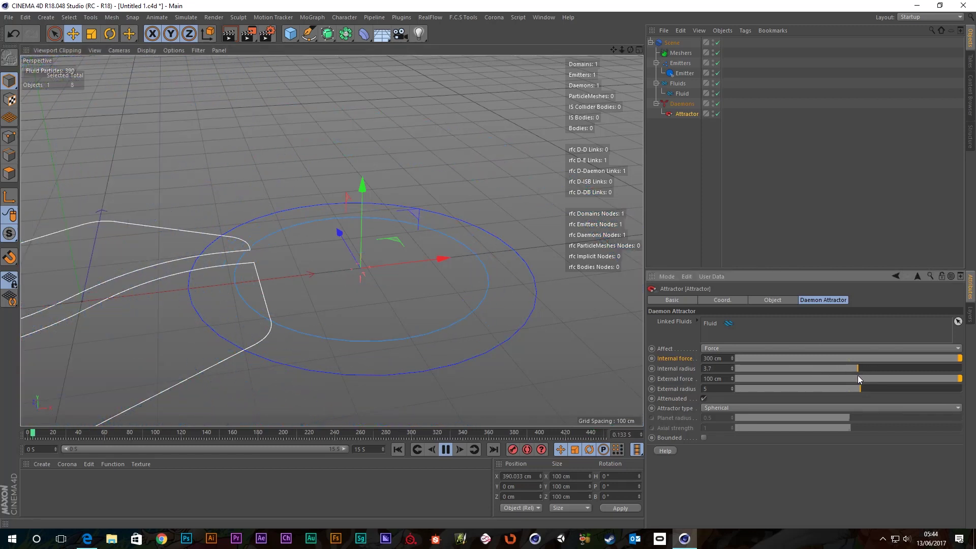
pyautogui.scroll(-6, 287, 302)
pyautogui.moveTo(315, 316)
pyautogui.keyDown('alt'); pyautogui.mouseDown()
pyautogui.moveTo(303, 268)
pyautogui.moveTo(301, 303)
pyautogui.mouseUp(); pyautogui.keyUp('alt')
pyautogui.moveTo(416, 294); pyautogui.dragTo(395, 294)
pyautogui.keyDown('alt'); pyautogui.moveTo(219, 316); pyautogui.dragTo(414, 289); pyautogui.keyUp('alt')
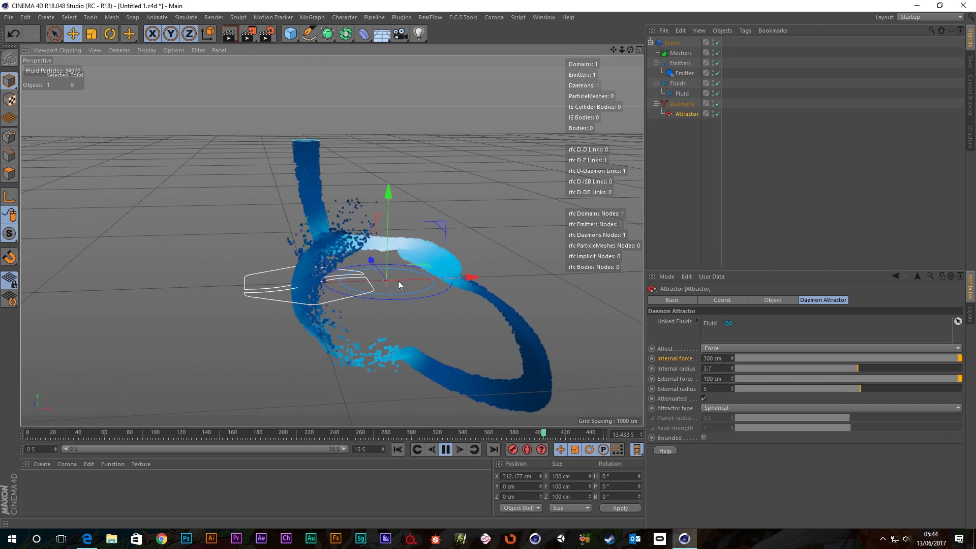
# Examine the fluid's path around the radius circles and undo the Attractor's move and internal radius change
pyautogui.keyDown('alt'); pyautogui.moveTo(392, 292); pyautogui.dragTo(424, 290); pyautogui.keyUp('alt')
pyautogui.scroll(4, 398, 289)
pyautogui.keyDown('alt'); pyautogui.moveTo(357, 282); pyautogui.dragTo(392, 285); pyautogui.keyUp('alt')
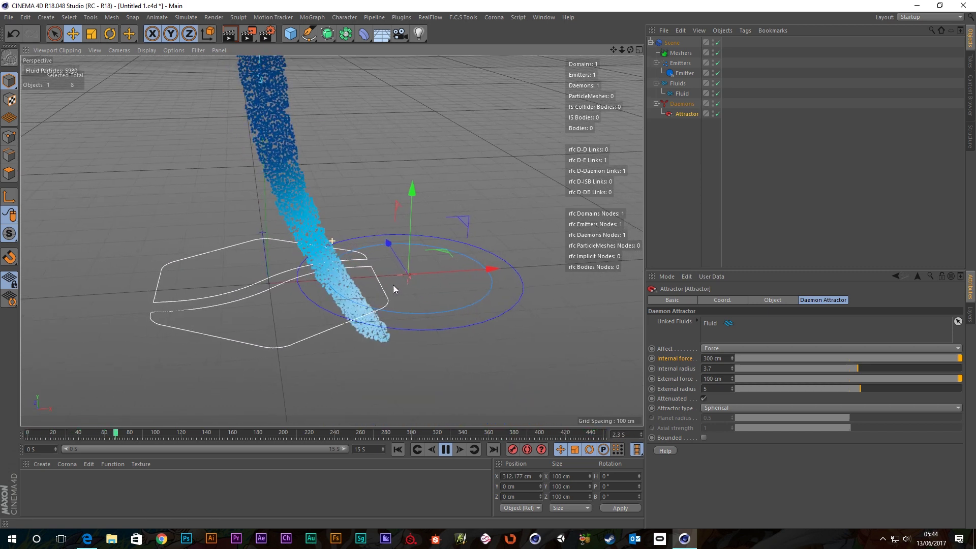
pyautogui.hotkey('ctrl', 'z')
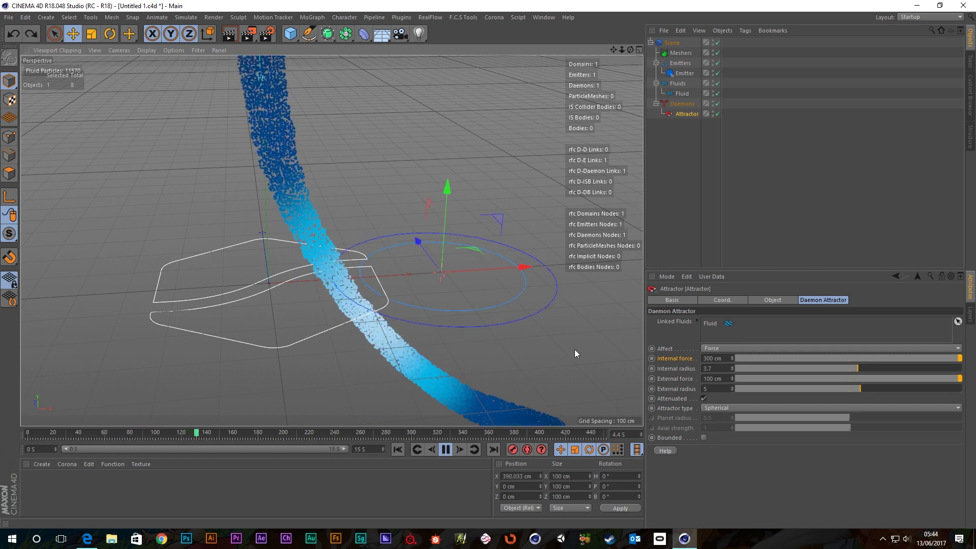
pyautogui.hotkey('ctrl', 'z')
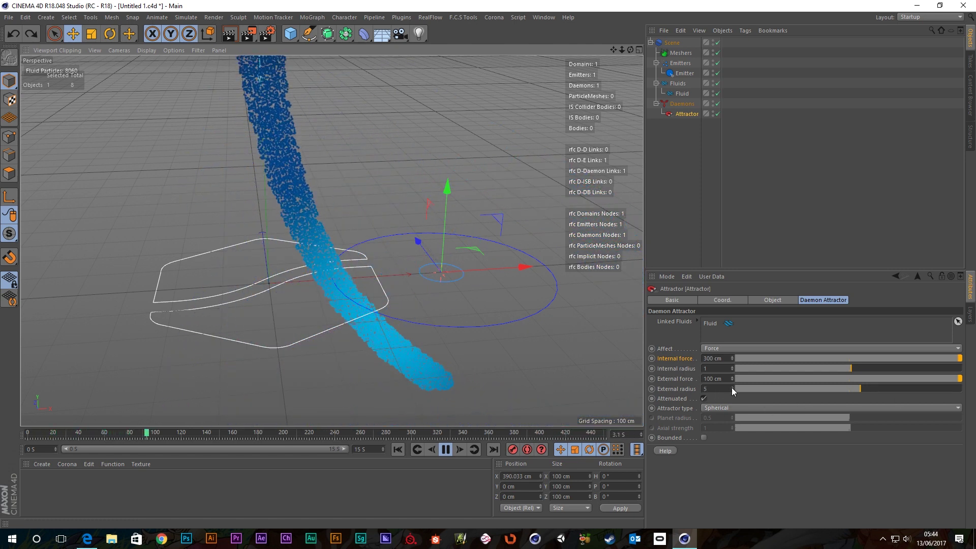
# Set the Attractor's external radius to 12.4 and examine the fluid stream within the wider outer circle
pyautogui.moveTo(731, 388)
pyautogui.mouseDown()
pyautogui.moveTo(732, 374)
pyautogui.moveTo(731, 390)
pyautogui.mouseUp()
pyautogui.scroll(-6, 344, 331)
pyautogui.keyDown('alt'); pyautogui.moveTo(421, 350); pyautogui.dragTo(384, 312, button='middle'); pyautogui.keyUp('alt')
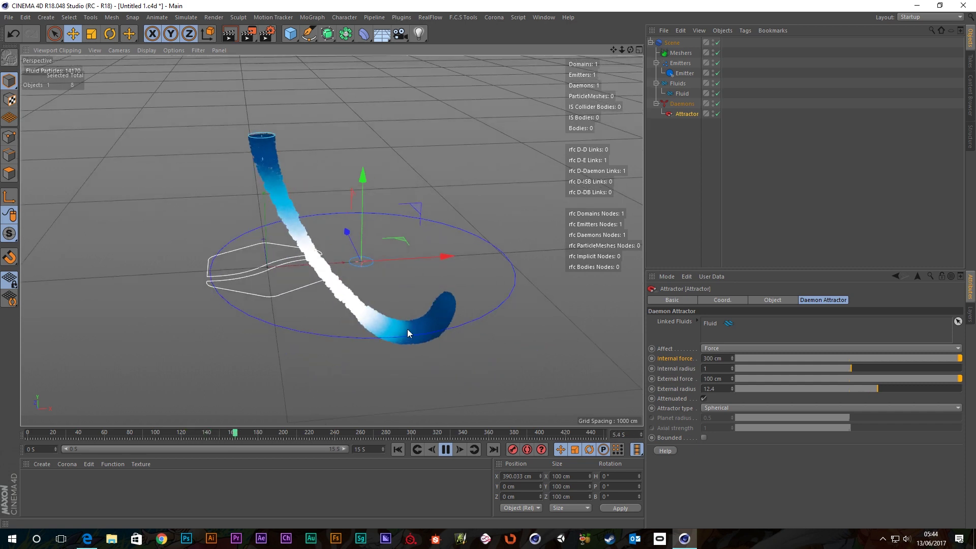
# Set the Attractor's external force to 0 cm
pyautogui.click(850, 379)
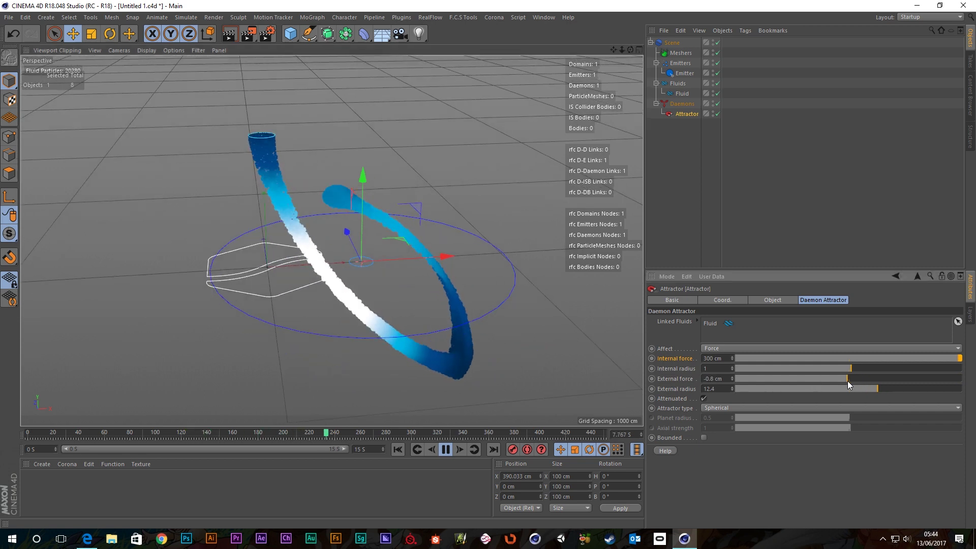
pyautogui.moveTo(847, 380); pyautogui.dragTo(846, 381)
pyautogui.click(713, 379)
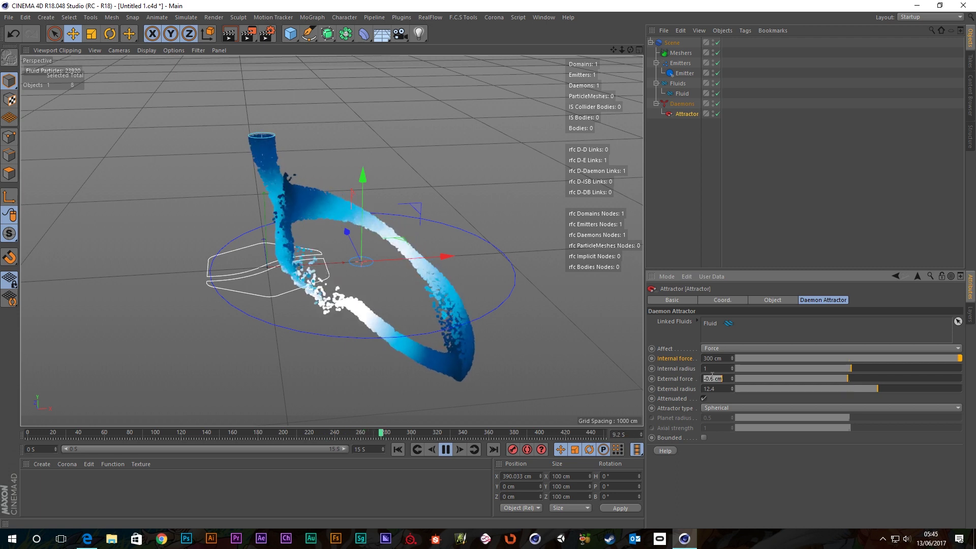
pyautogui.write('0')
pyautogui.press('Return')
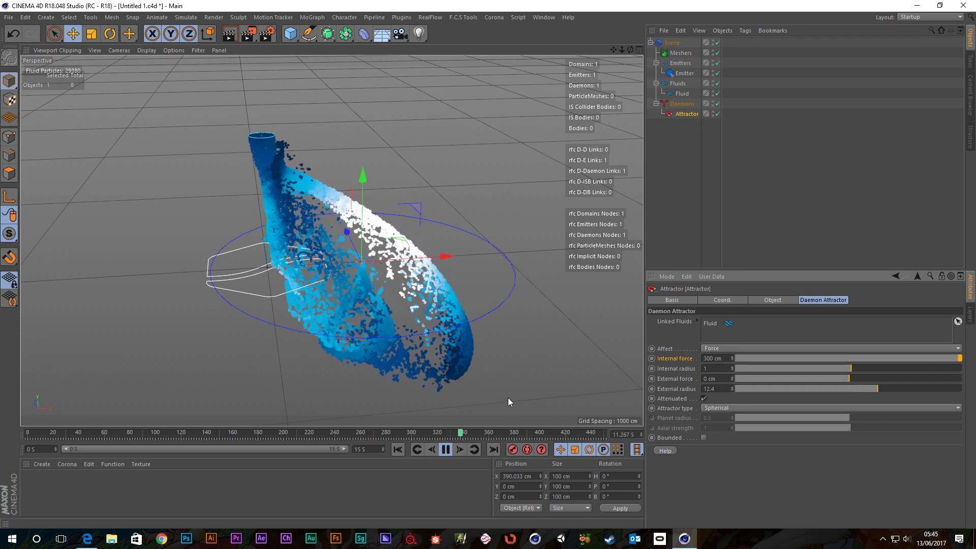
# Move the Attractor away from the emitter to about 1220 cm on X and examine how the fluid circles it
pyautogui.keyDown('alt'); pyautogui.moveTo(393, 262); pyautogui.dragTo(624, 232); pyautogui.keyUp('alt')
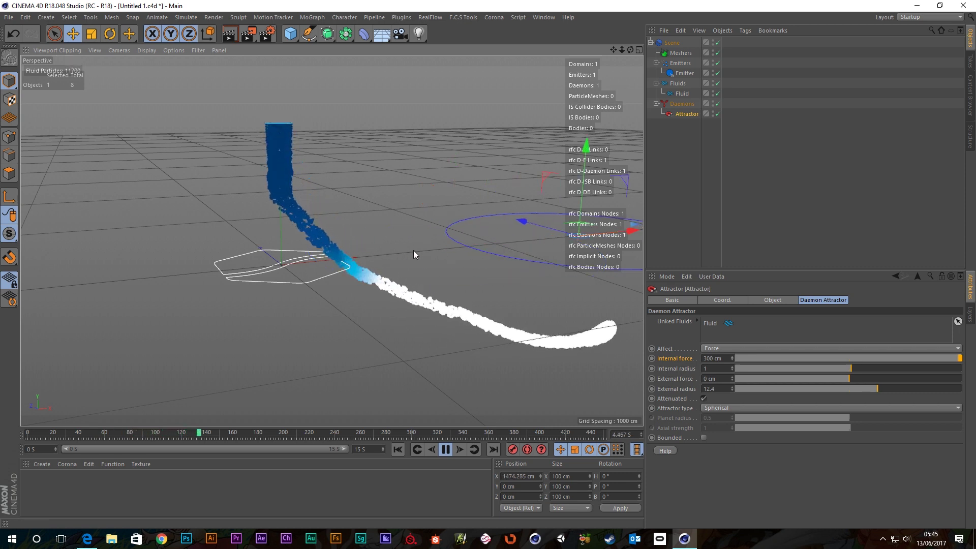
pyautogui.keyDown('alt'); pyautogui.moveTo(413, 251); pyautogui.dragTo(214, 236); pyautogui.keyUp('alt')
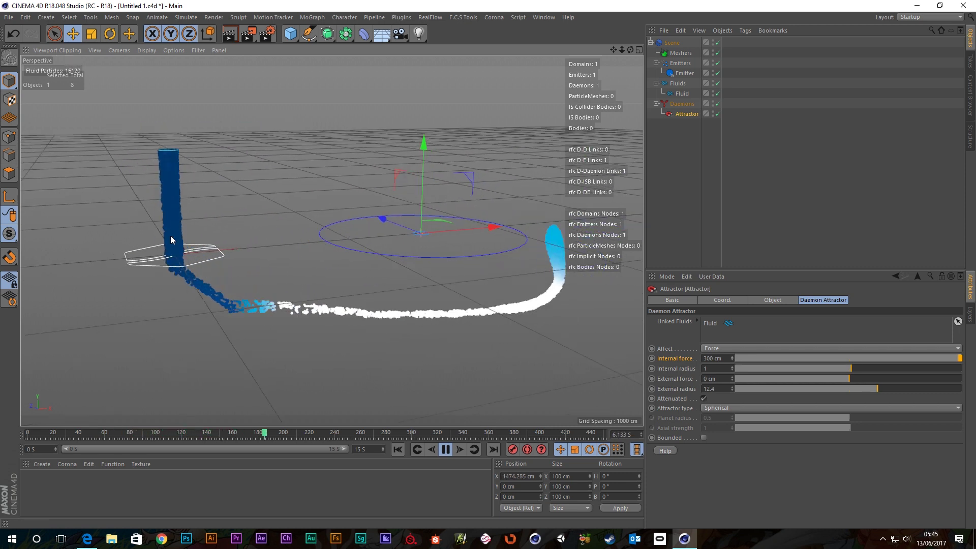
pyautogui.moveTo(484, 224); pyautogui.dragTo(447, 227)
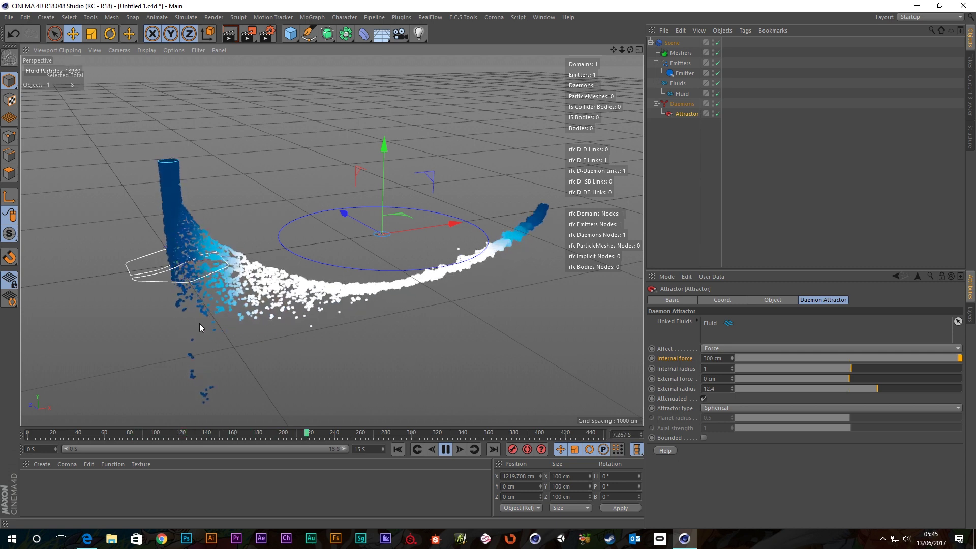
pyautogui.keyDown('alt'); pyautogui.moveTo(306, 252); pyautogui.dragTo(292, 228); pyautogui.keyUp('alt')
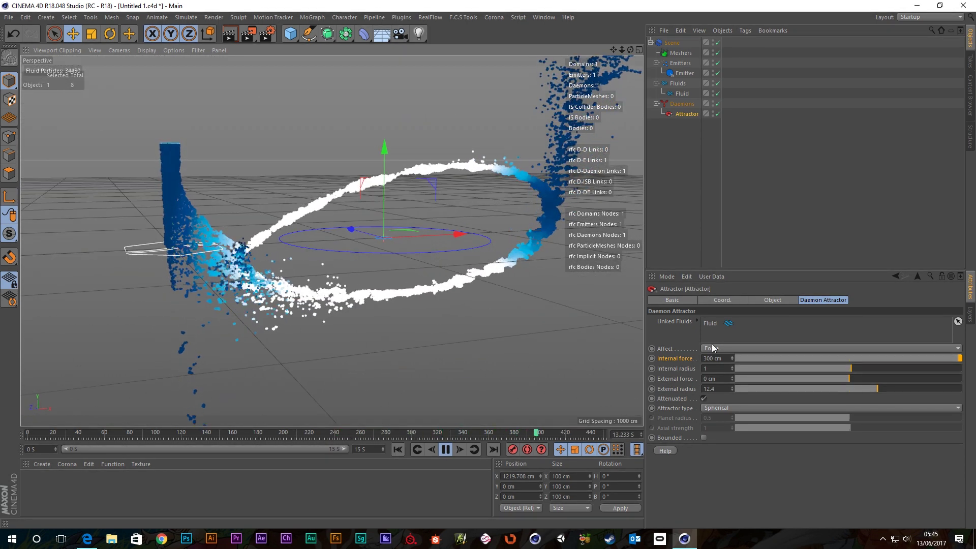
# Restore the Attractor's external force to 100 cm and view the resulting stream from above
pyautogui.rightClick(669, 381)
pyautogui.click(696, 413)
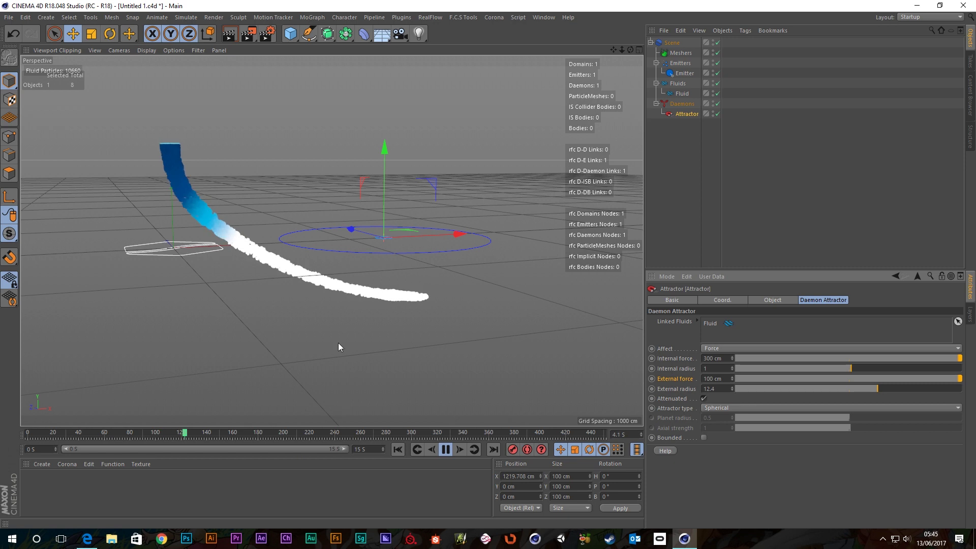
pyautogui.keyDown('alt'); pyautogui.moveTo(338, 342); pyautogui.dragTo(324, 317); pyautogui.keyUp('alt')
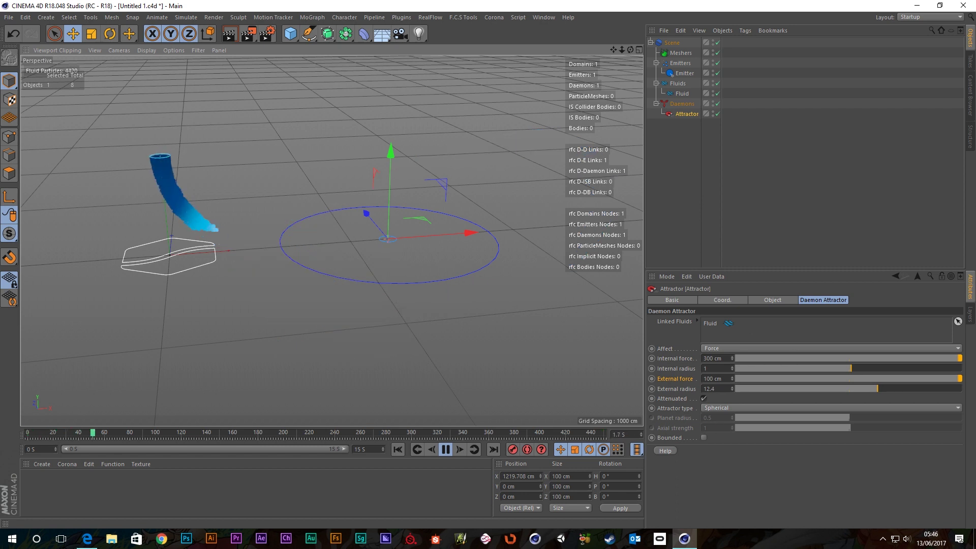
# Disable Attenuated on the Attractor, move it closer to the emitter at about 622 cm on X, and examine the fluid
pyautogui.click(703, 399)
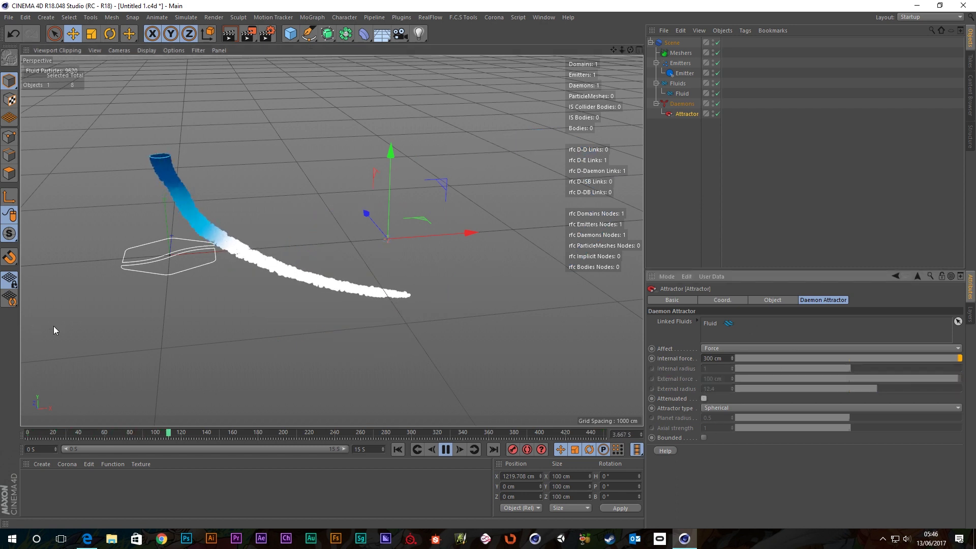
pyautogui.moveTo(464, 229); pyautogui.dragTo(386, 237)
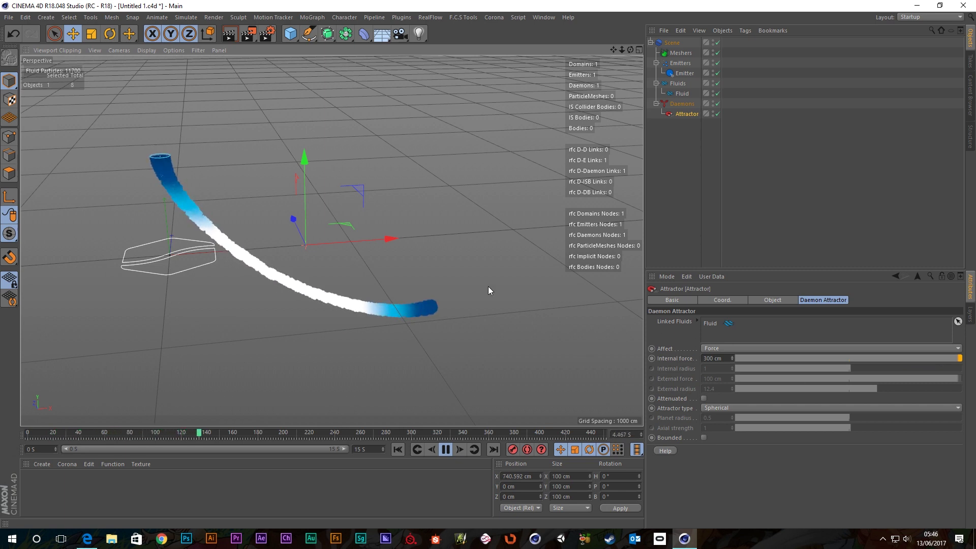
pyautogui.moveTo(386, 241); pyautogui.dragTo(368, 260)
pyautogui.keyDown('alt'); pyautogui.moveTo(301, 305); pyautogui.dragTo(324, 277); pyautogui.keyUp('alt')
pyautogui.scroll(2, 258, 224)
pyautogui.keyDown('alt'); pyautogui.moveTo(363, 236); pyautogui.dragTo(380, 263); pyautogui.keyUp('alt')
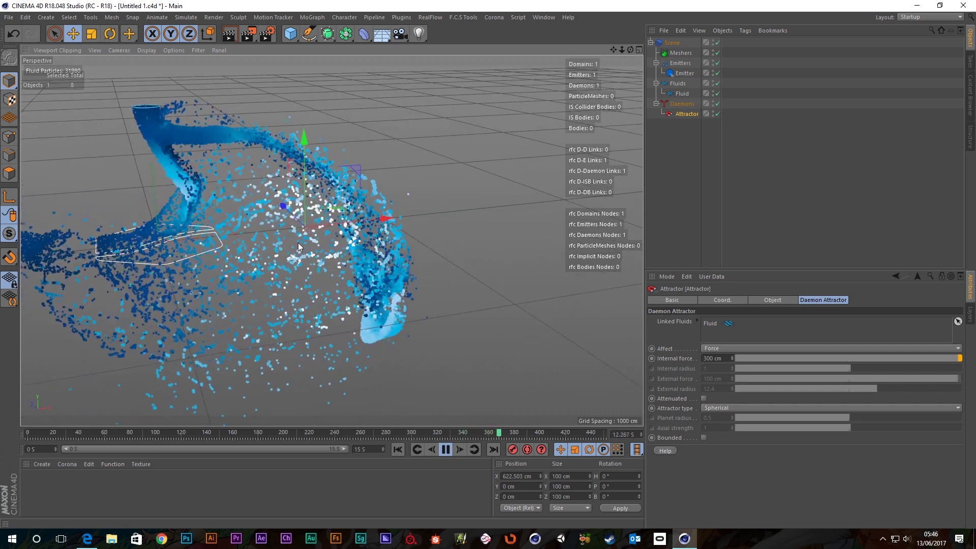
pyautogui.scroll(1, 382, 264)
pyautogui.keyDown('alt'); pyautogui.moveTo(379, 295); pyautogui.dragTo(419, 319, button='middle'); pyautogui.keyUp('alt')
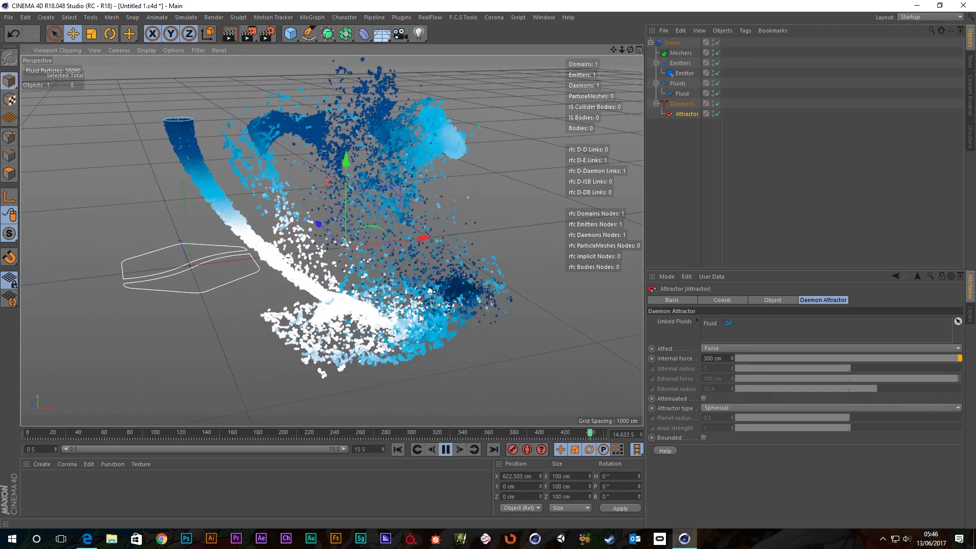
# Set the Attractor type to Axial and restart the simulation from the first frame
pyautogui.click(911, 409)
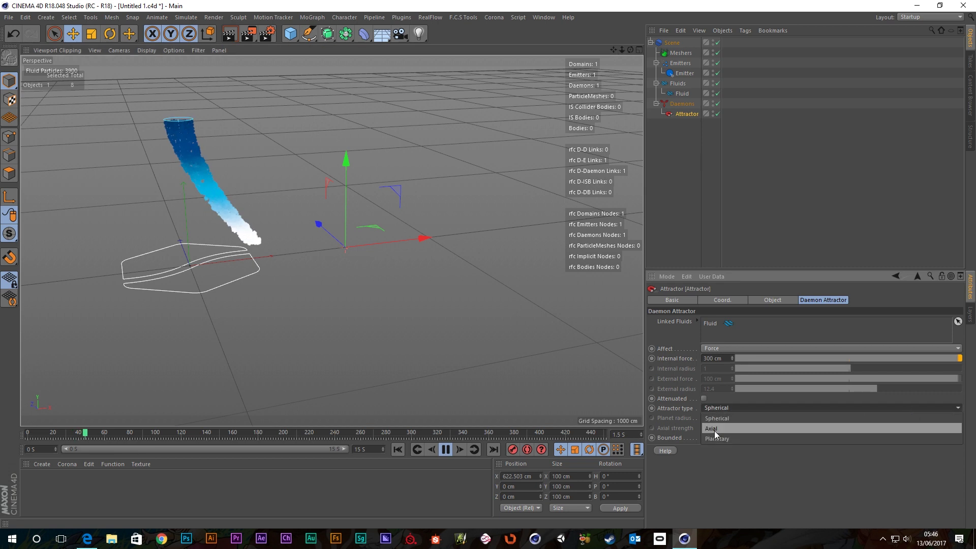
pyautogui.click(714, 429)
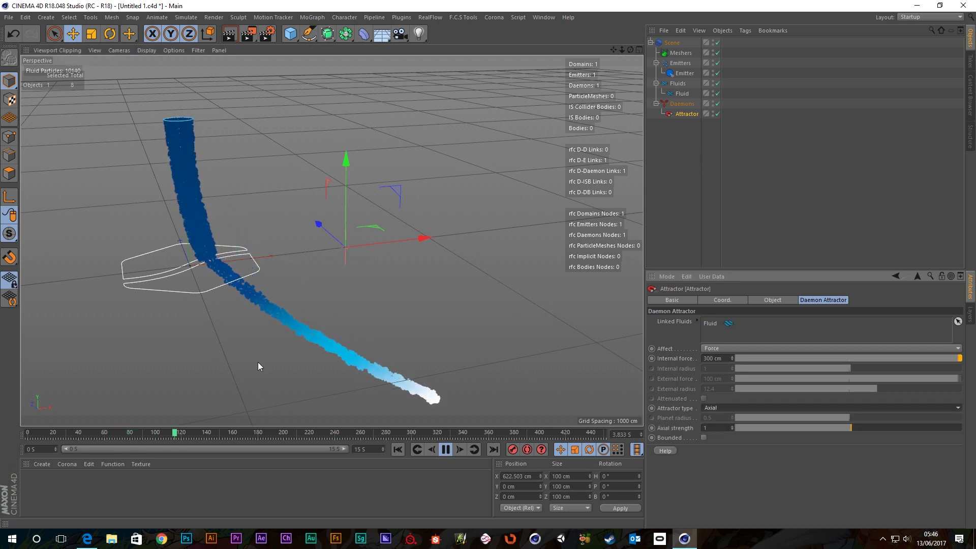
pyautogui.scroll(-4, 281, 329)
pyautogui.moveTo(287, 337)
pyautogui.keyDown('alt'); pyautogui.mouseDown()
pyautogui.moveTo(282, 304)
pyautogui.moveTo(285, 319)
pyautogui.mouseUp(); pyautogui.keyUp('alt')
pyautogui.click(399, 450)
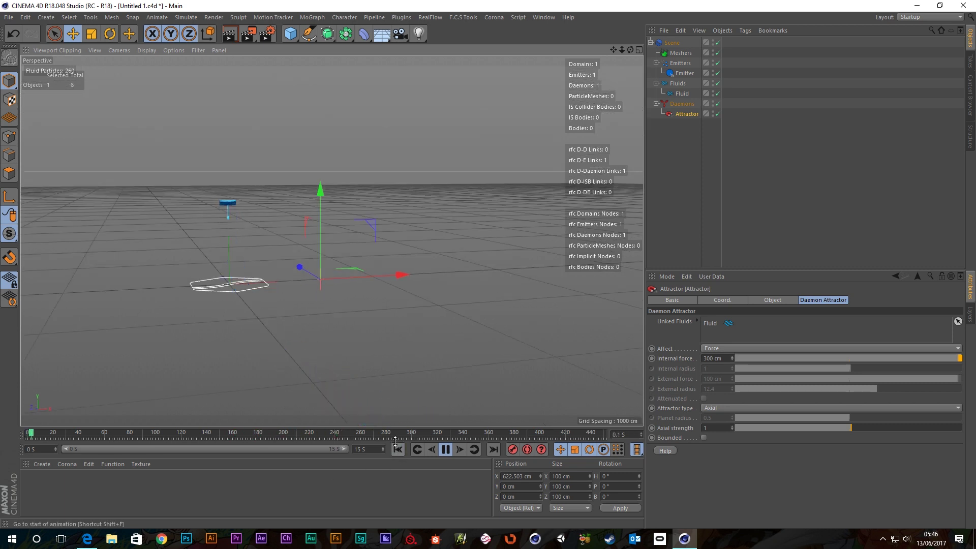
# Move the Attractor along X to about 362 cm and examine its axis marker up close, both deselected and selected
pyautogui.moveTo(382, 273); pyautogui.dragTo(355, 282)
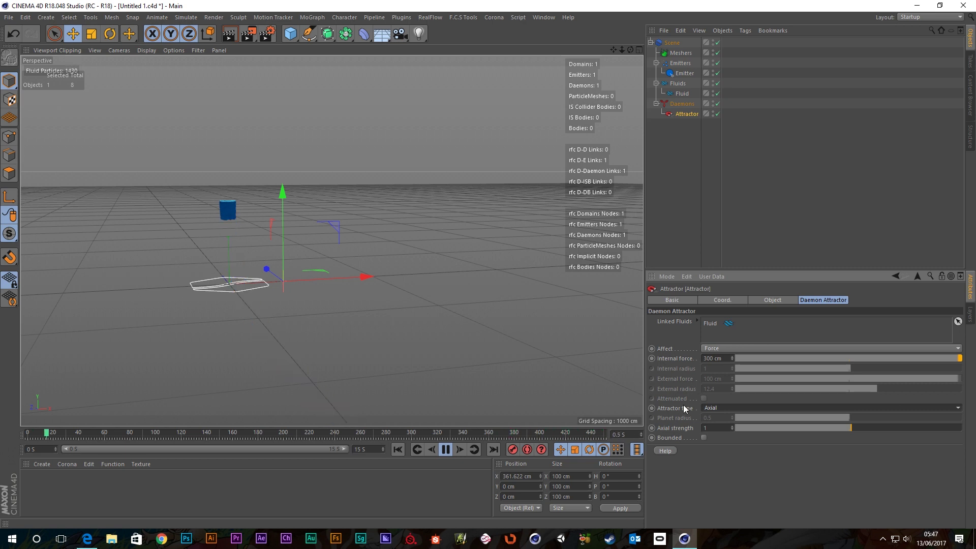
pyautogui.scroll(5, 327, 297)
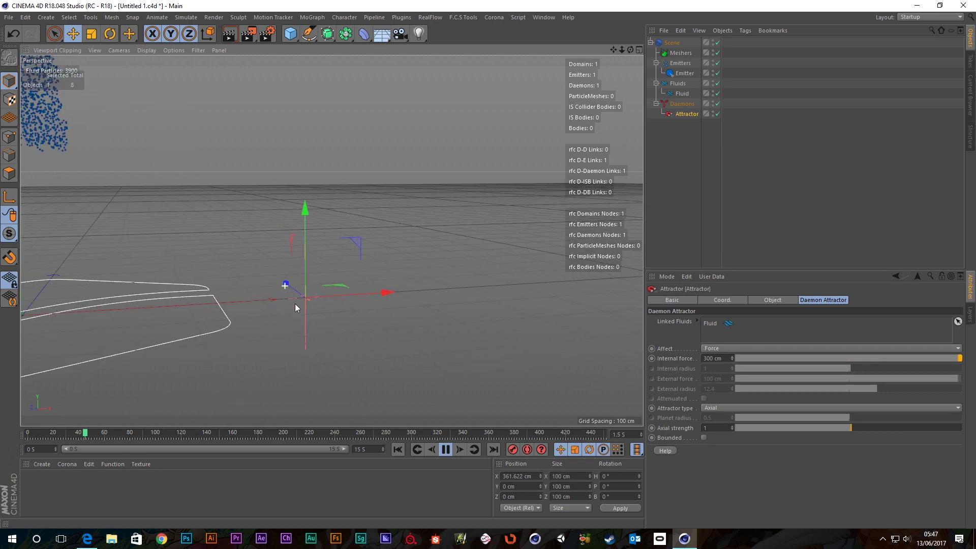
pyautogui.scroll(3, 301, 292)
pyautogui.keyDown('alt'); pyautogui.moveTo(301, 290); pyautogui.dragTo(356, 290); pyautogui.keyUp('alt')
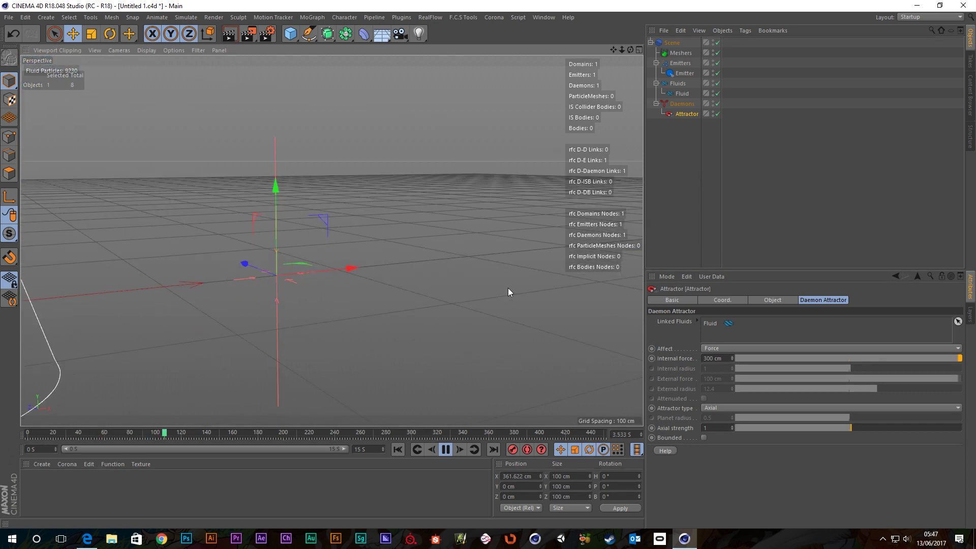
pyautogui.click(508, 288)
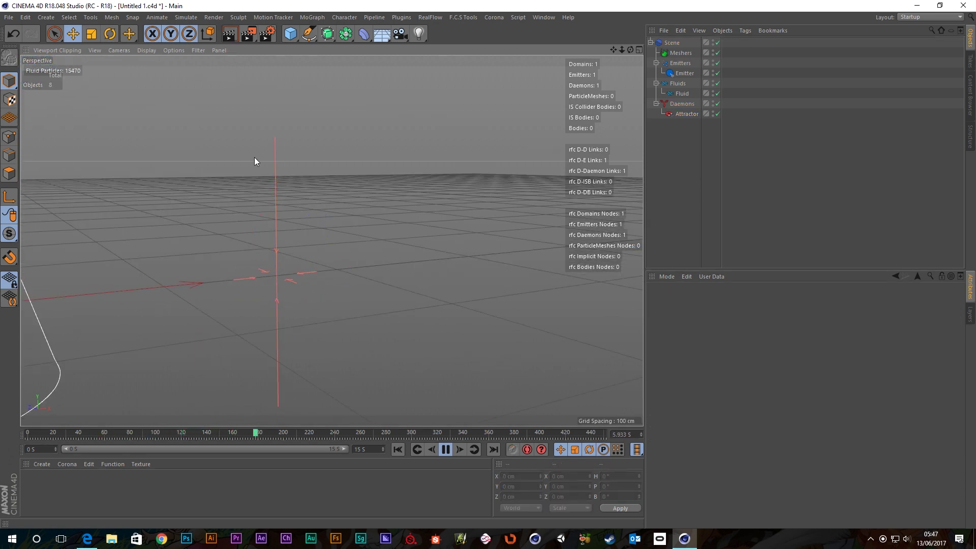
pyautogui.click(682, 114)
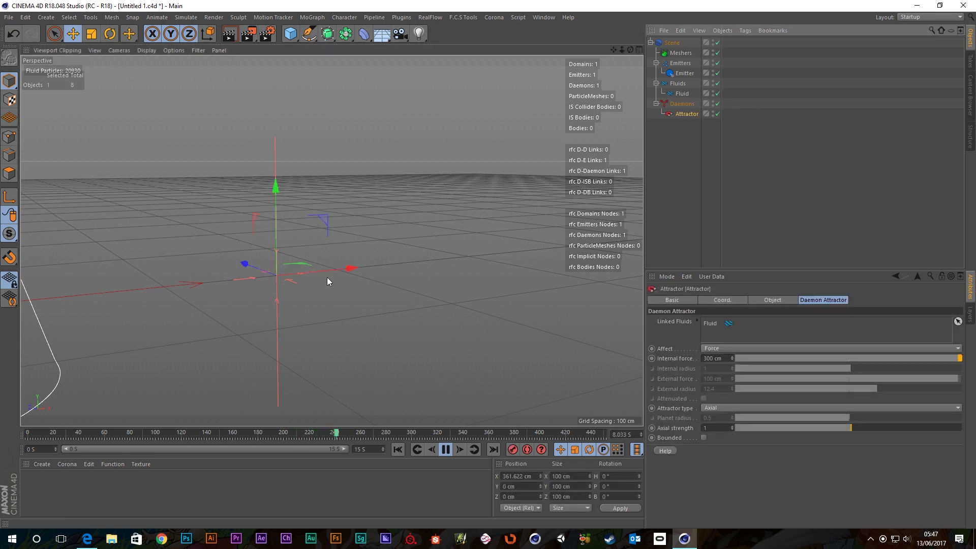
pyautogui.keyDown('alt'); pyautogui.moveTo(328, 276); pyautogui.dragTo(348, 297); pyautogui.keyUp('alt')
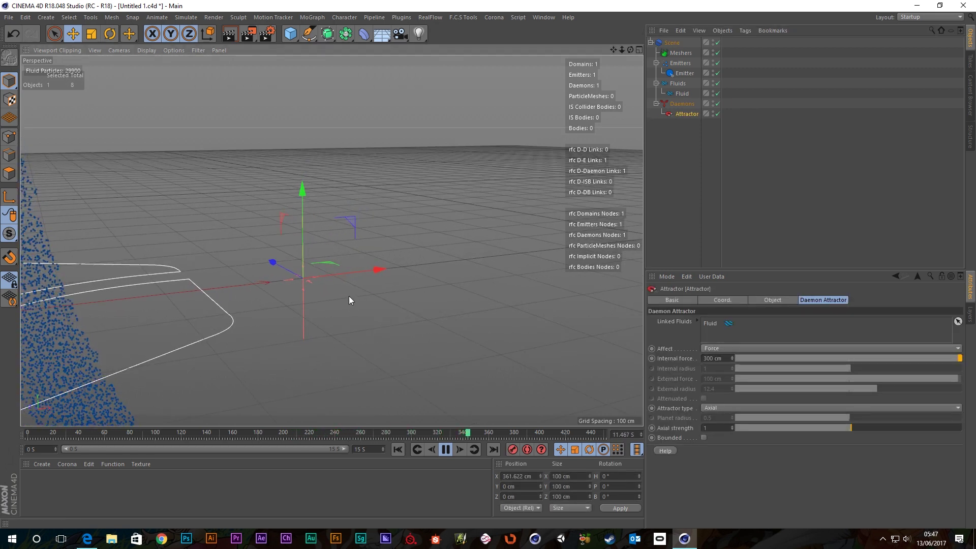
pyautogui.keyDown('alt'); pyautogui.moveTo(349, 294); pyautogui.dragTo(312, 289); pyautogui.keyUp('alt')
pyautogui.click(110, 33)
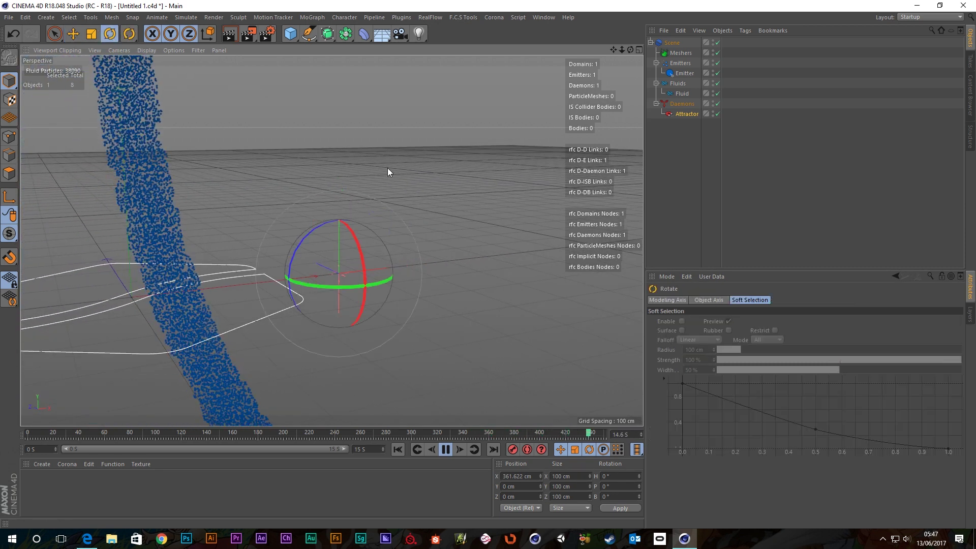
pyautogui.moveTo(298, 249); pyautogui.dragTo(364, 220)
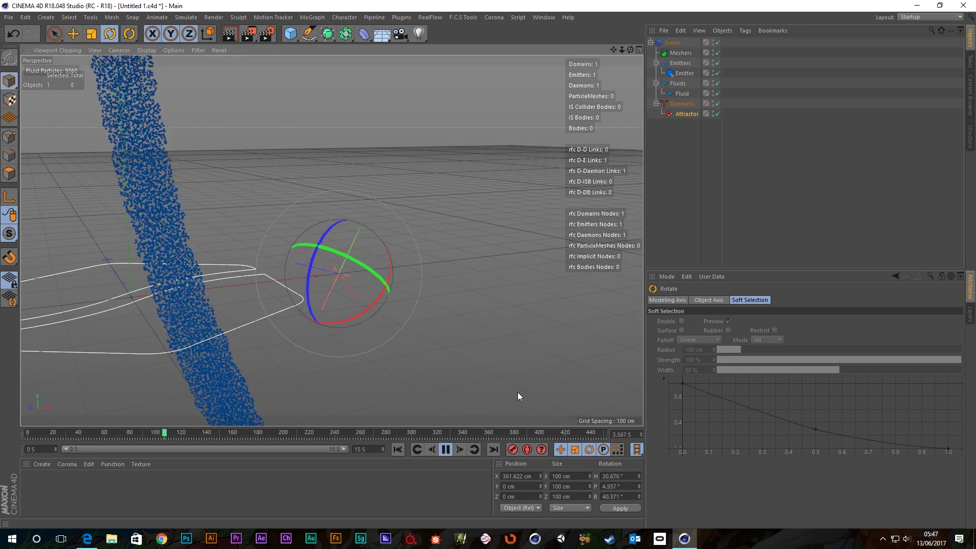
pyautogui.hotkey('ctrl', 'z')
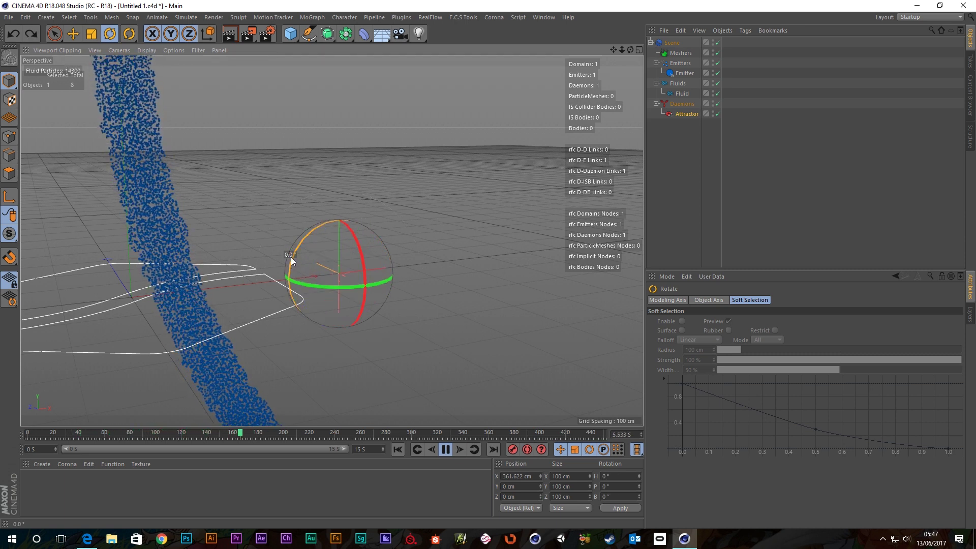
# Try rotating the Attractor's bank to about 90°, examine the fluid stream, and undo the rotation
pyautogui.moveTo(291, 257); pyautogui.dragTo(360, 178)
pyautogui.scroll(-7, 258, 319)
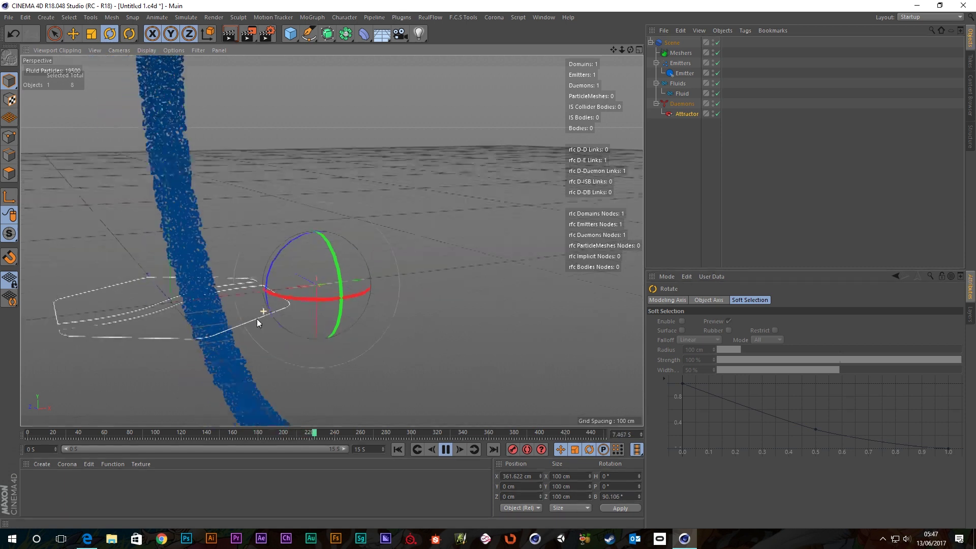
pyautogui.keyDown('alt'); pyautogui.moveTo(268, 325); pyautogui.dragTo(255, 198, button='middle'); pyautogui.keyUp('alt')
pyautogui.scroll(-6, 307, 277)
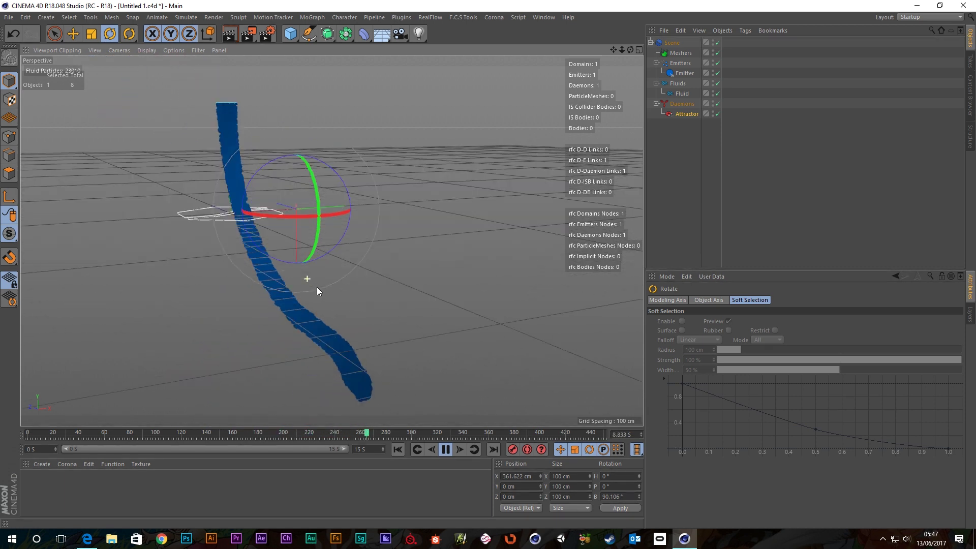
pyautogui.hotkey('ctrl', 'z')
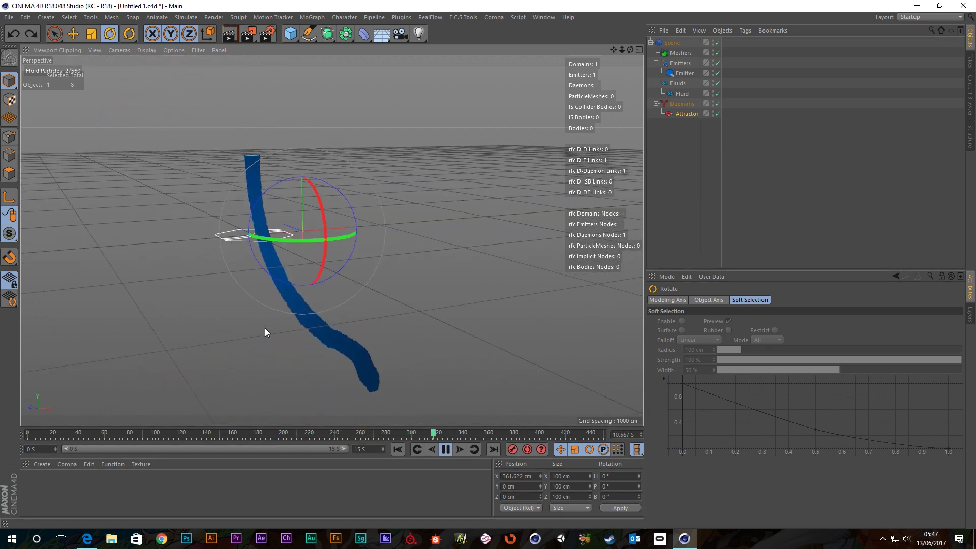
pyautogui.scroll(6, 253, 204)
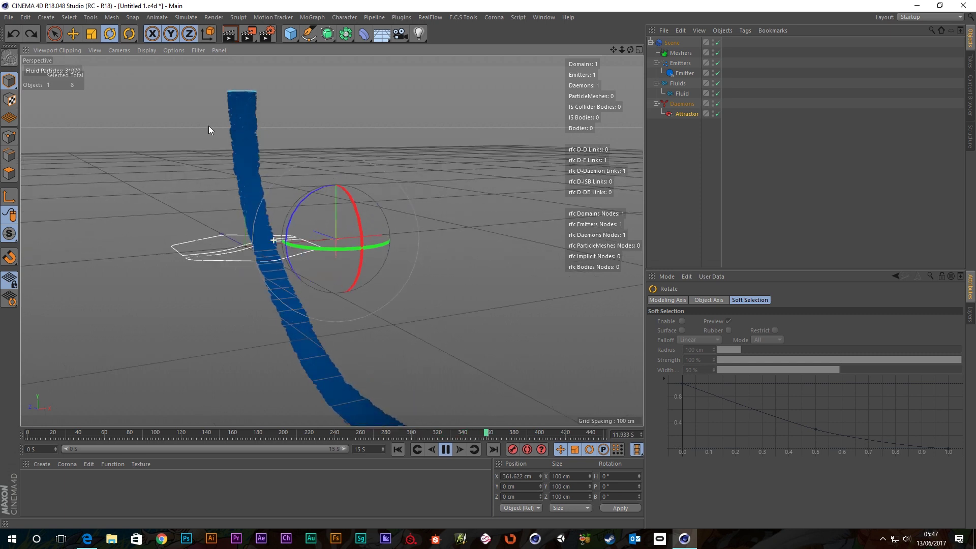
# Switch to the Move tool, show the Attractor's settings, and set its Axial strength to 5
pyautogui.click(73, 37)
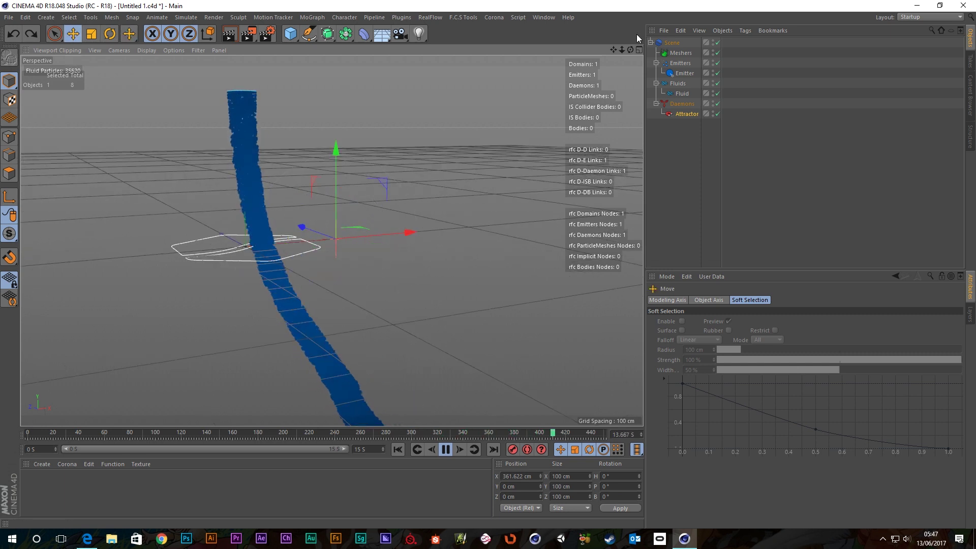
pyautogui.click(684, 113)
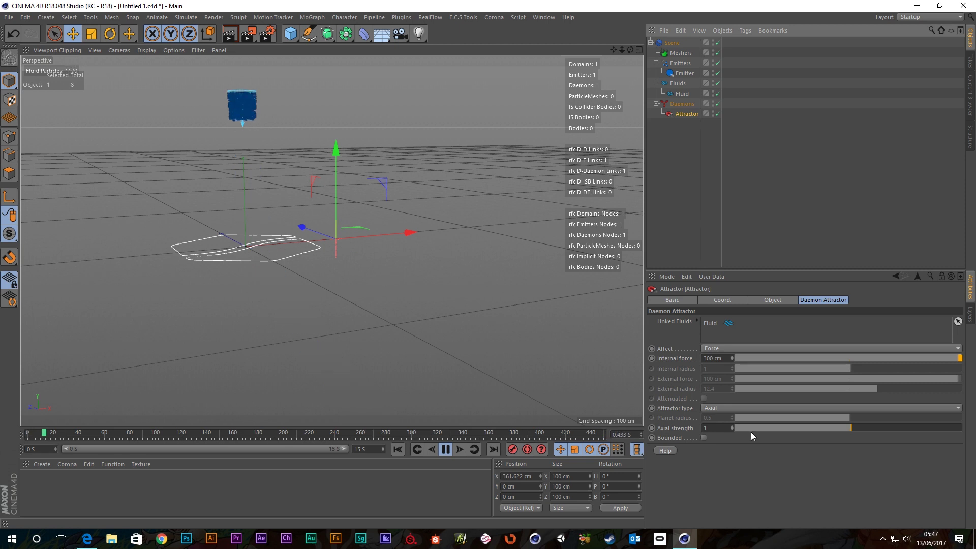
pyautogui.moveTo(725, 428); pyautogui.dragTo(699, 428)
pyautogui.write('5')
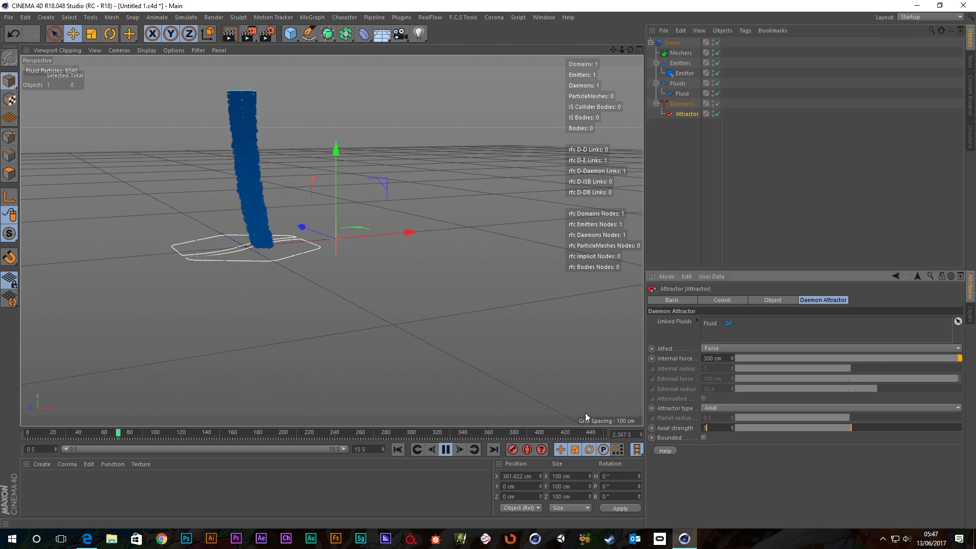
# Move the Attractor along X to about 376 cm and examine the fluid stream from several angles
pyautogui.scroll(-4, 331, 323)
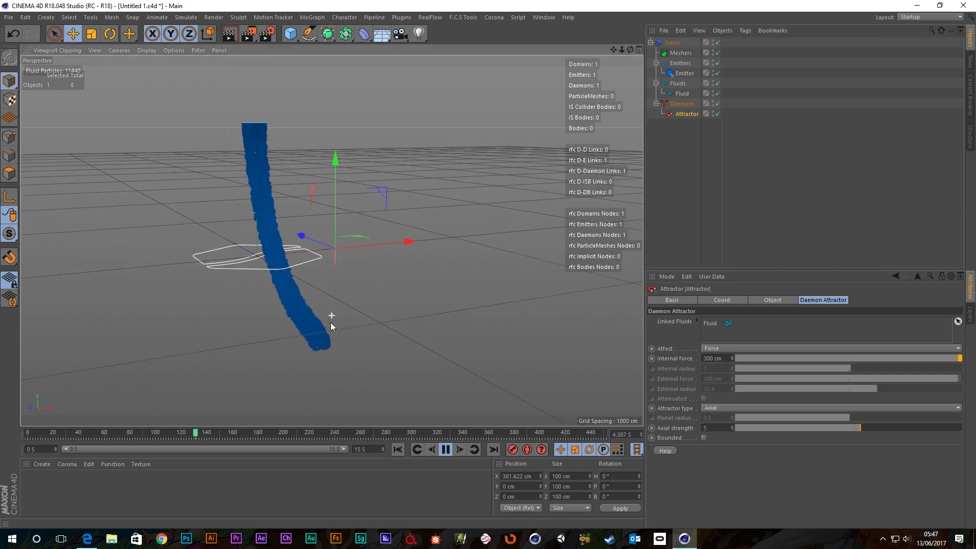
pyautogui.moveTo(406, 255)
pyautogui.mouseDown()
pyautogui.moveTo(361, 275)
pyautogui.moveTo(399, 239)
pyautogui.moveTo(586, 244)
pyautogui.moveTo(566, 264)
pyautogui.moveTo(316, 269)
pyautogui.moveTo(389, 247)
pyautogui.mouseUp()
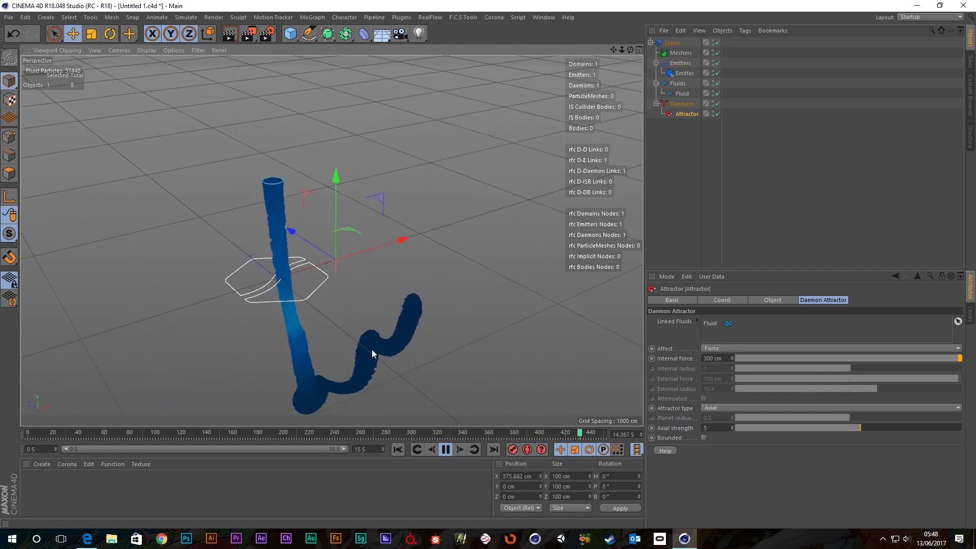
pyautogui.moveTo(342, 342)
pyautogui.keyDown('alt'); pyautogui.mouseDown()
pyautogui.moveTo(329, 321)
pyautogui.moveTo(339, 324)
pyautogui.mouseUp(); pyautogui.keyUp('alt')
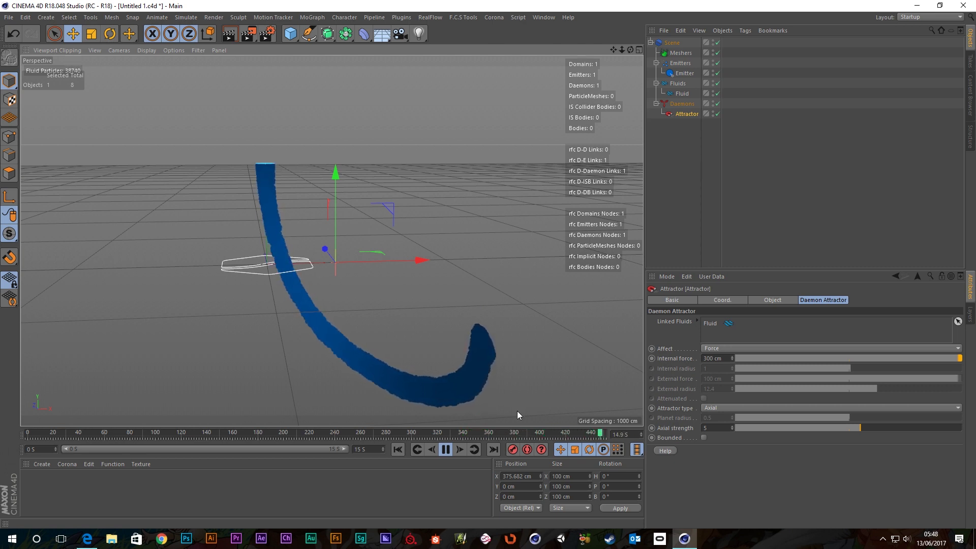
# Raise the Attractor's Axial strength to 10, then to 20, and examine how the fluid curves
pyautogui.moveTo(719, 428); pyautogui.dragTo(582, 420)
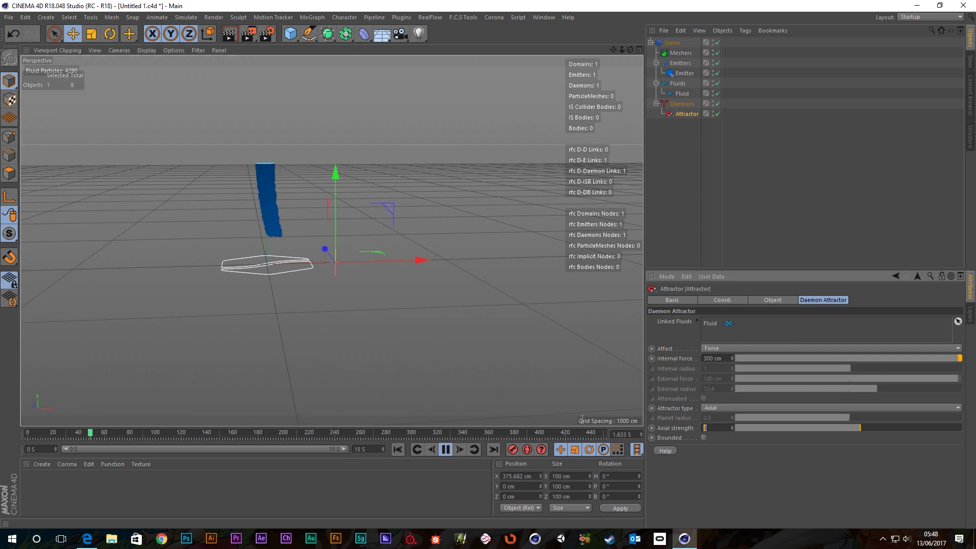
pyautogui.write('10')
pyautogui.press('Return')
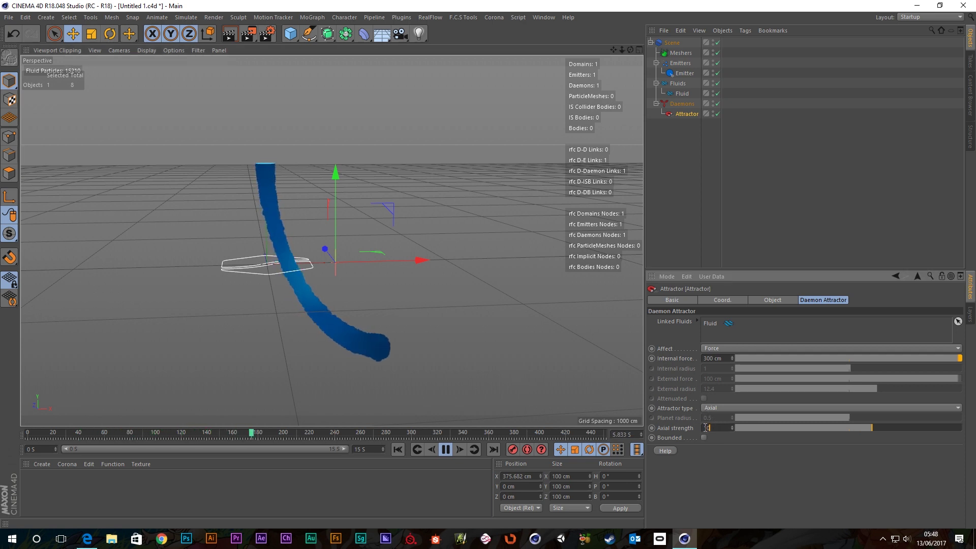
pyautogui.write('20')
pyautogui.press('Return')
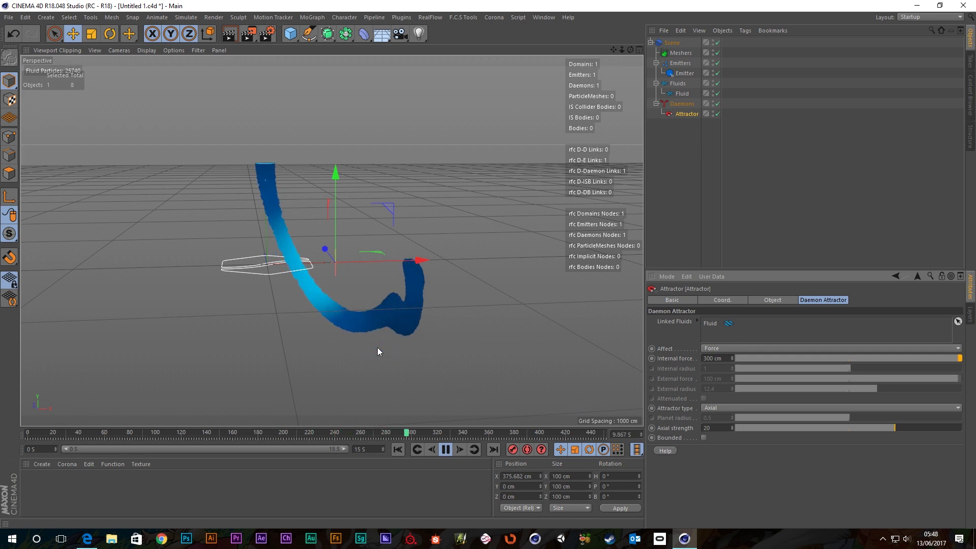
pyautogui.keyDown('alt'); pyautogui.moveTo(394, 307); pyautogui.dragTo(323, 276); pyautogui.keyUp('alt')
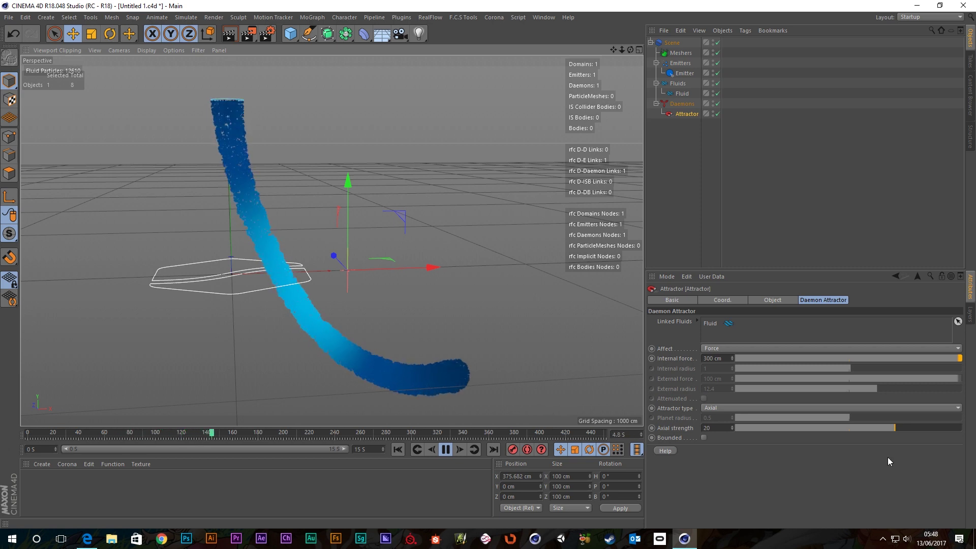
# Set the Attractor type to Planetary, restart the simulation from the first frame, and examine the fluid
pyautogui.click(743, 409)
pyautogui.click(726, 439)
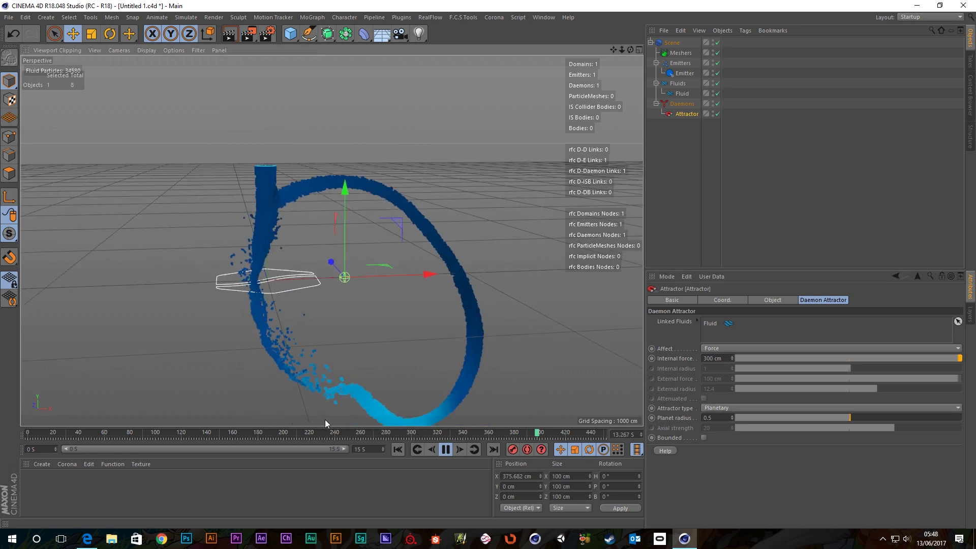
pyautogui.click(398, 450)
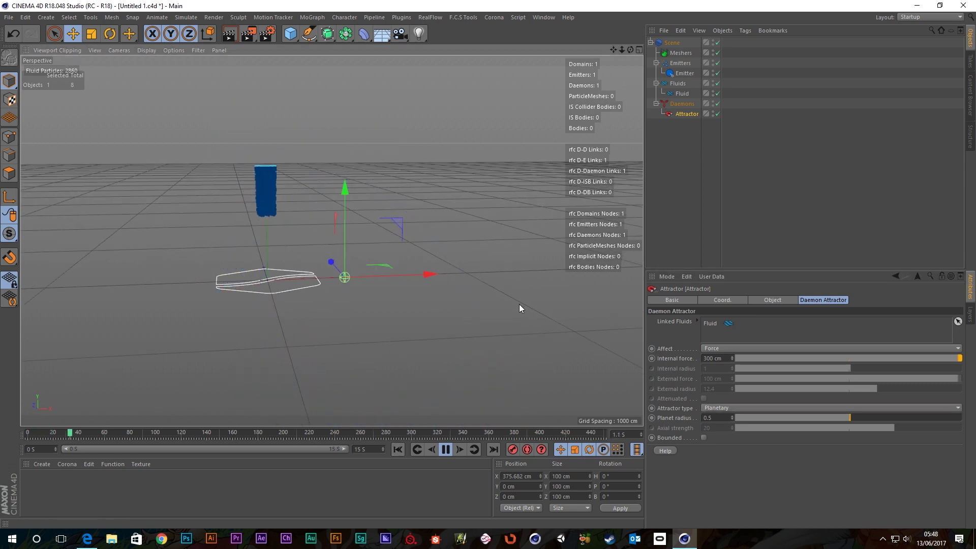
pyautogui.scroll(2, 319, 317)
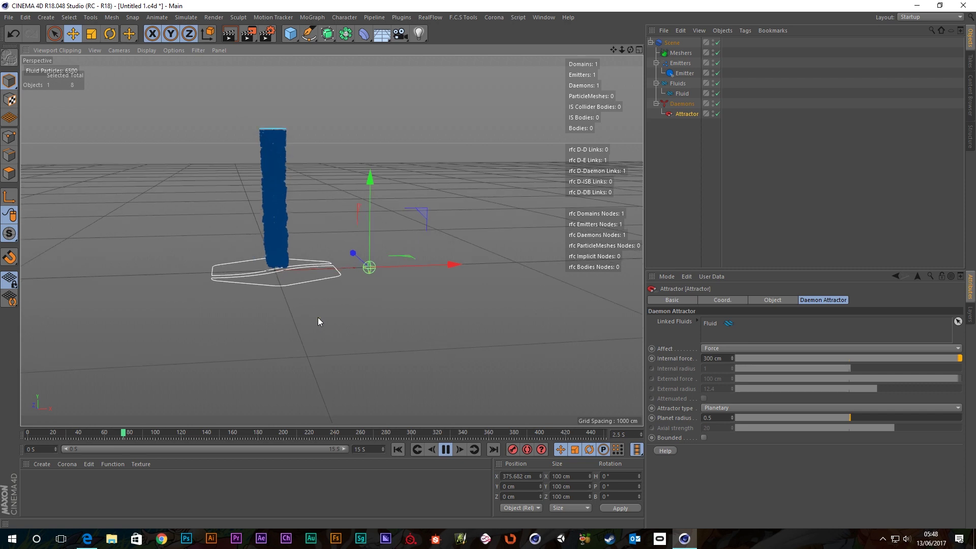
pyautogui.keyDown('alt'); pyautogui.moveTo(318, 317); pyautogui.dragTo(346, 321, button='middle'); pyautogui.keyUp('alt')
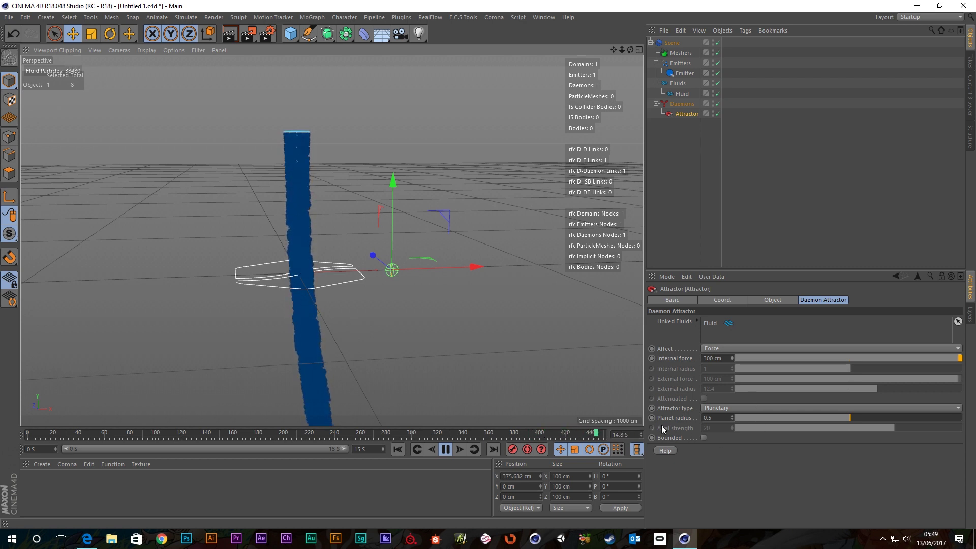
# Set the Attractor's Planet radius to 4.4 and its Internal force to 500 cm
pyautogui.moveTo(850, 413); pyautogui.dragTo(859, 418)
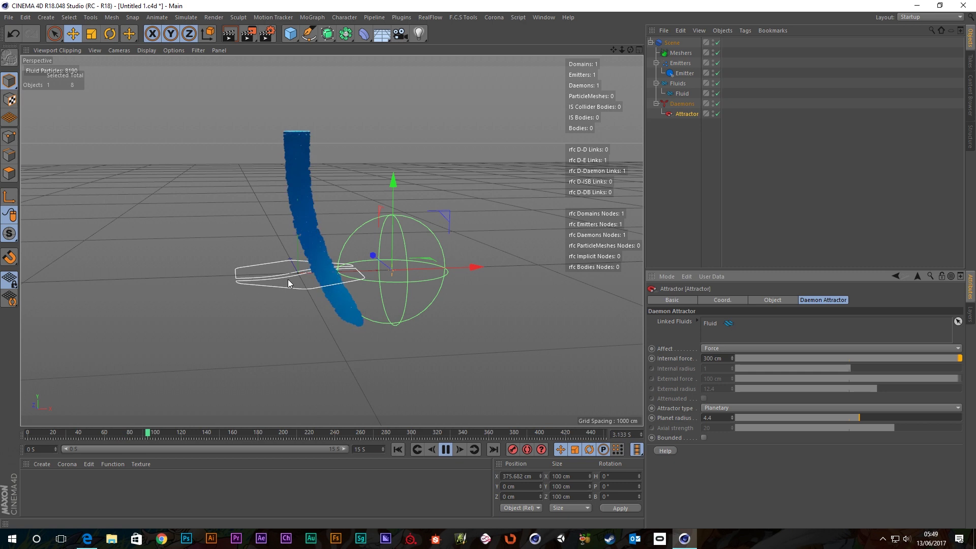
pyautogui.keyDown('alt'); pyautogui.moveTo(283, 279); pyautogui.dragTo(374, 287); pyautogui.keyUp('alt')
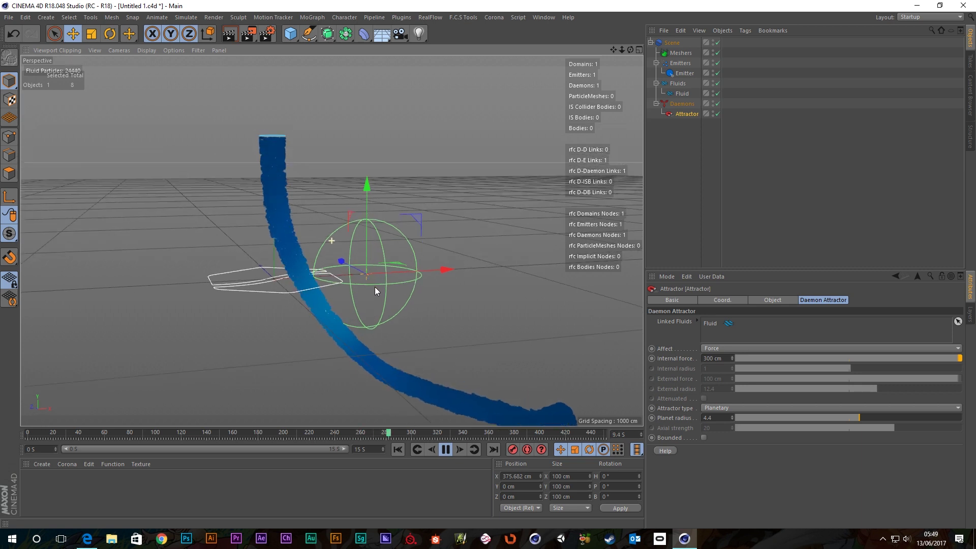
pyautogui.click(727, 359)
pyautogui.write('500')
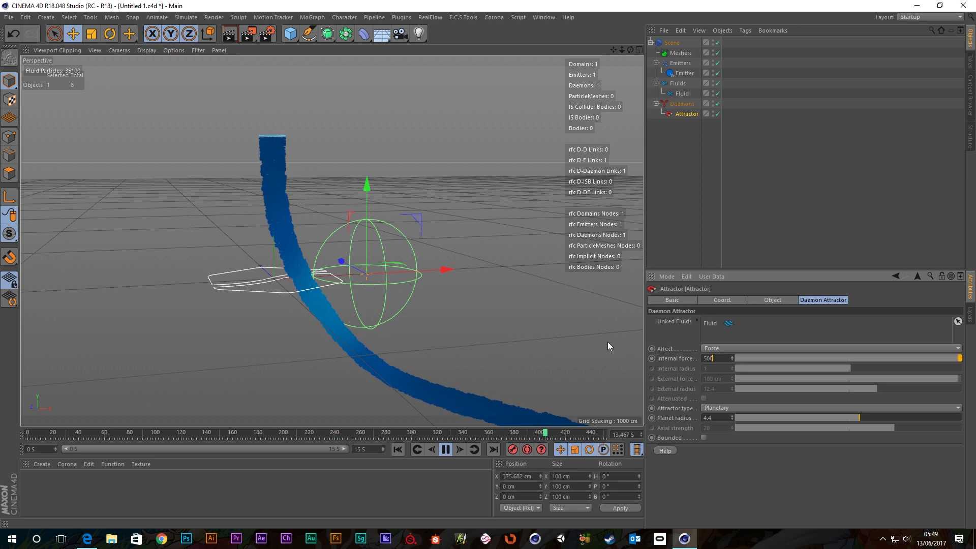
pyautogui.press('Return')
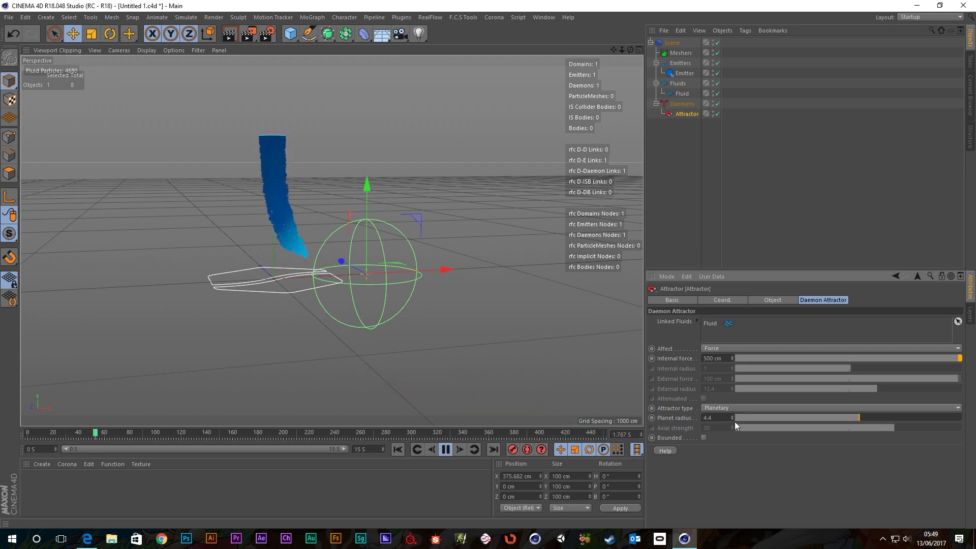
# Move the Attractor along X to about 535 cm and increase its Planet radius to 5
pyautogui.moveTo(443, 273); pyautogui.dragTo(475, 267)
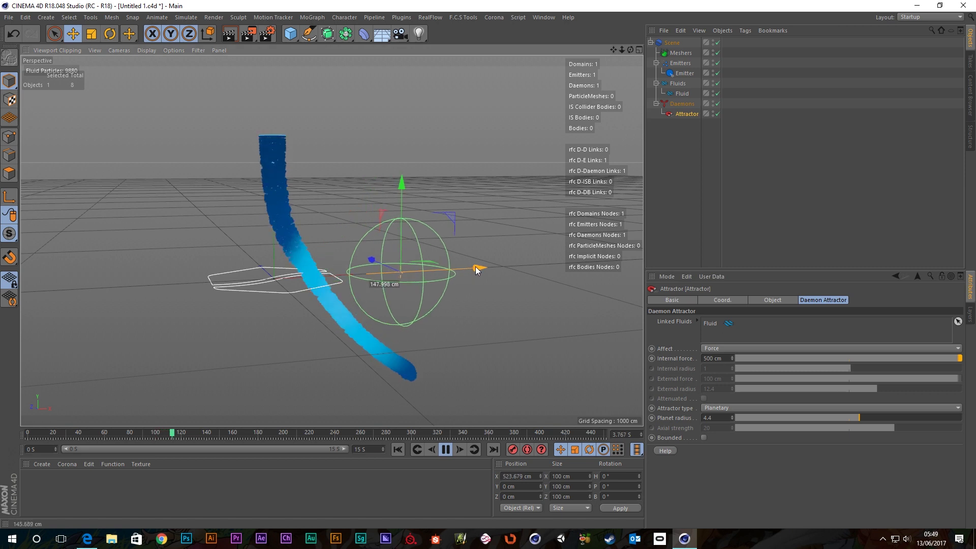
pyautogui.click(731, 416)
pyautogui.click(732, 416)
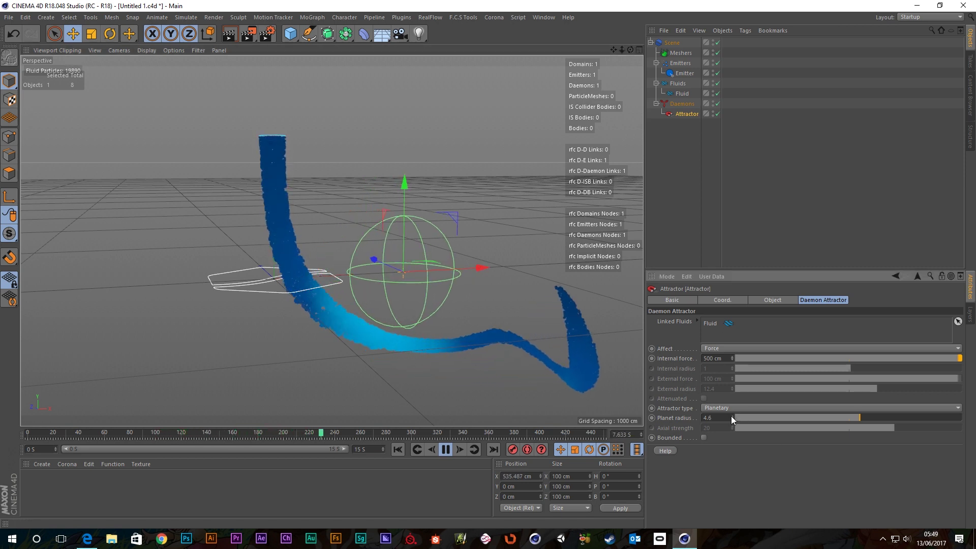
pyautogui.click(731, 416)
pyautogui.click(731, 416)
pyautogui.click(732, 416)
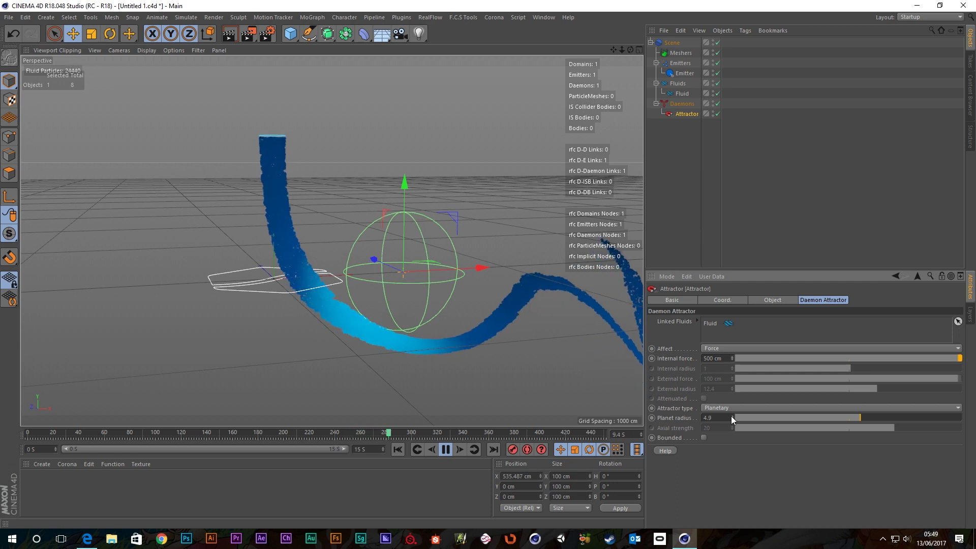
pyautogui.click(731, 416)
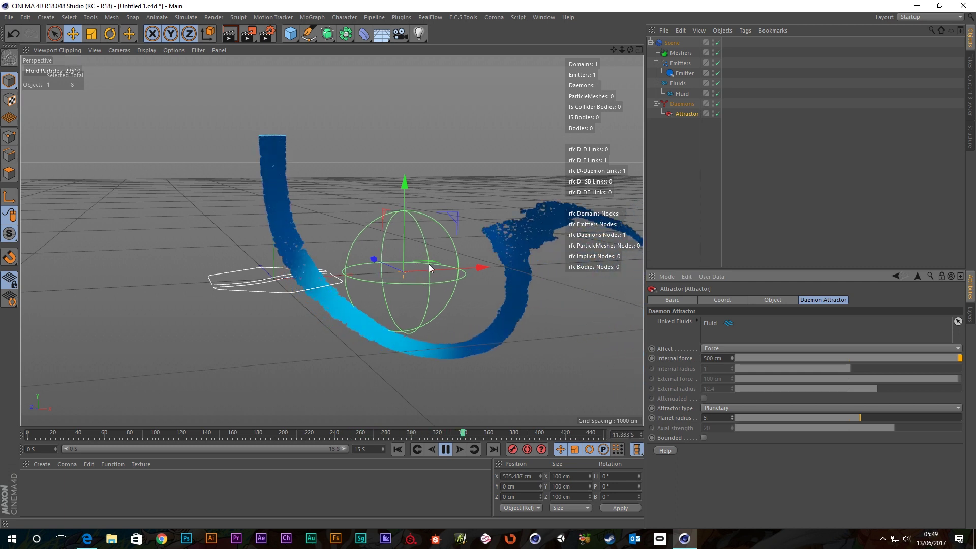
# Examine the fluid around the planetary Attractor and move it farther along X to about 738 cm
pyautogui.keyDown('alt'); pyautogui.moveTo(412, 270); pyautogui.dragTo(404, 291, button='right'); pyautogui.keyUp('alt')
pyautogui.moveTo(412, 298)
pyautogui.keyDown('alt'); pyautogui.mouseDown()
pyautogui.moveTo(340, 309)
pyautogui.moveTo(394, 299)
pyautogui.mouseUp(); pyautogui.keyUp('alt')
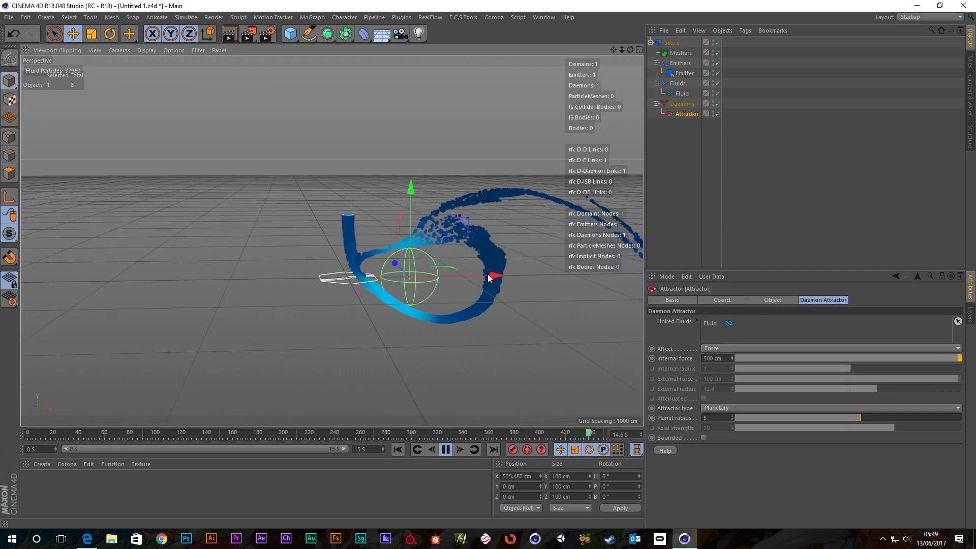
pyautogui.moveTo(487, 273); pyautogui.dragTo(511, 279)
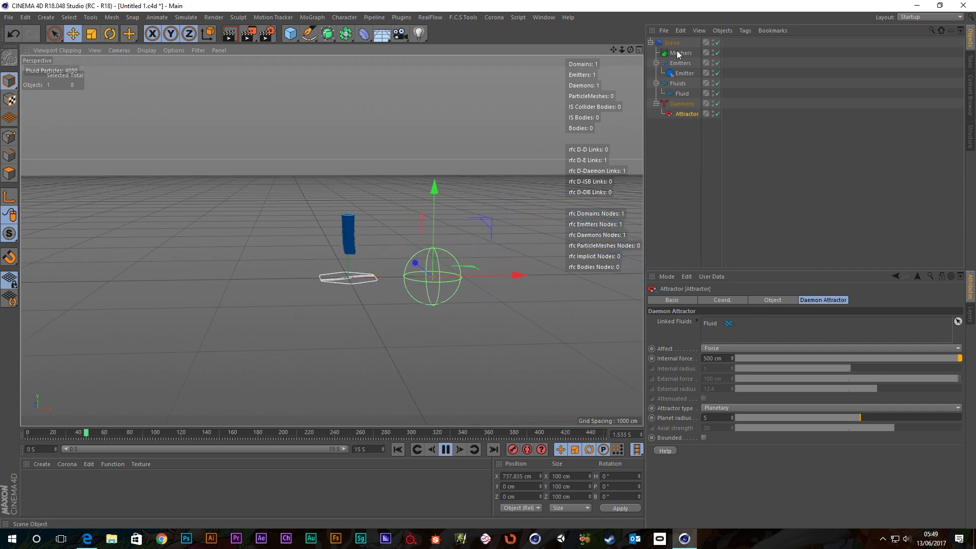
# Look at the Emitter's emission settings, return to the Attractor's settings, and examine the fluid stream
pyautogui.click(684, 73)
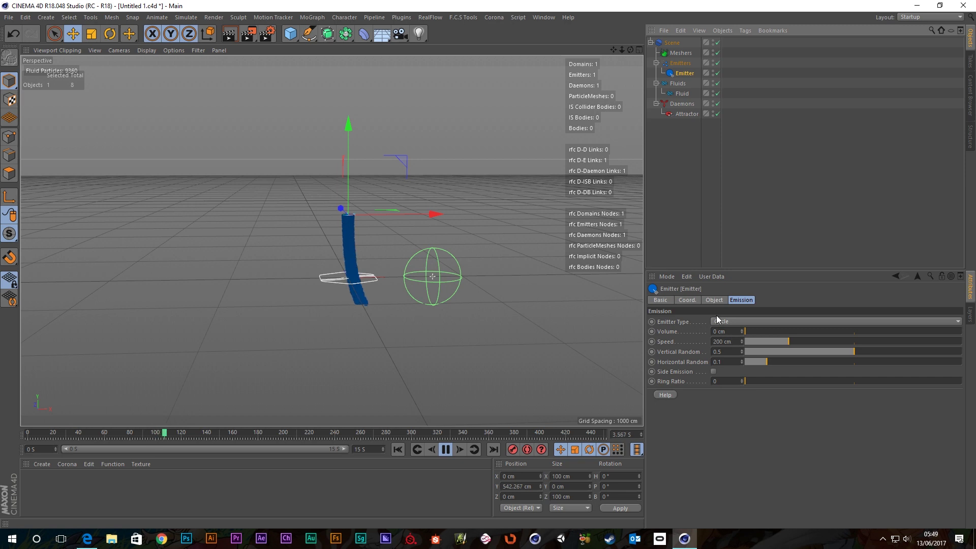
pyautogui.click(688, 114)
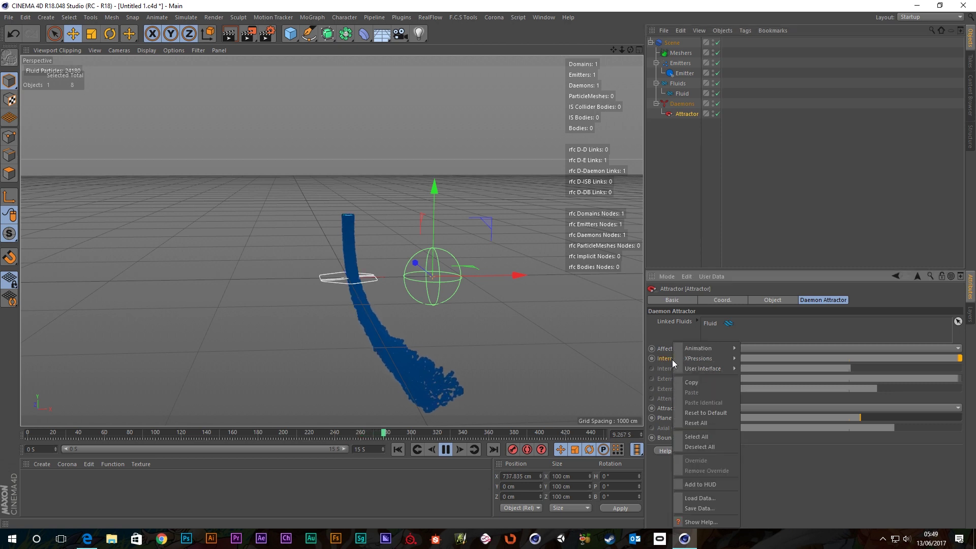
pyautogui.click(688, 360)
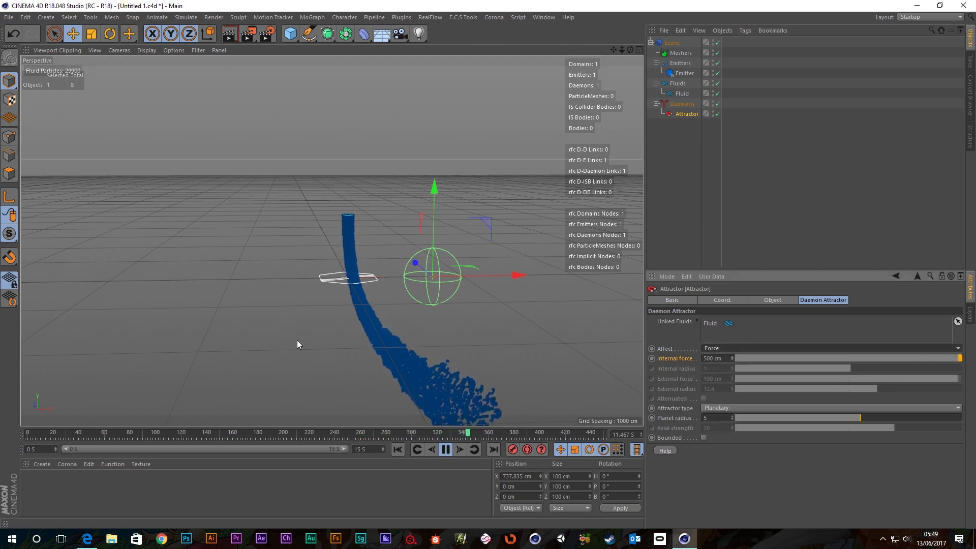
pyautogui.scroll(2, 420, 319)
pyautogui.scroll(-2, 420, 315)
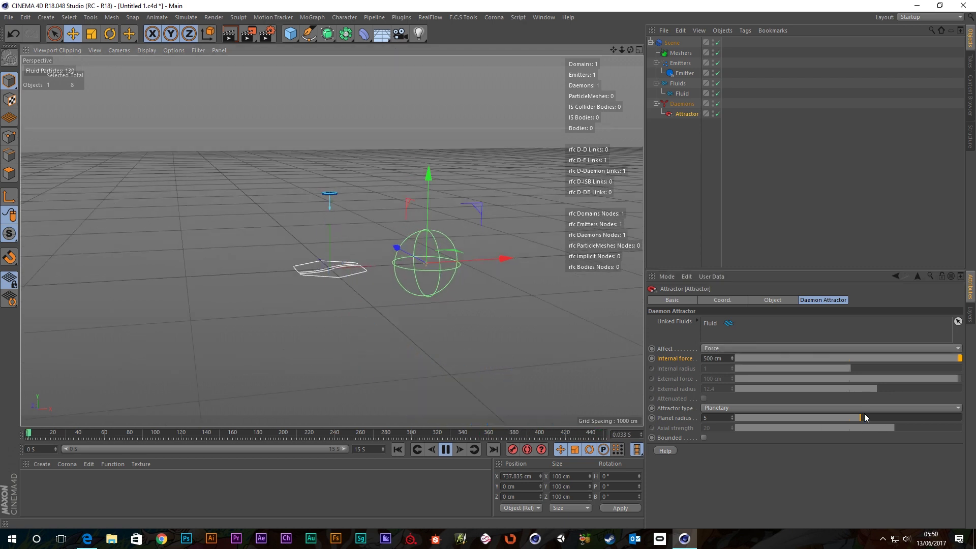
# Increase the Attractor's Planet radius to about 10.4 and examine the fluid's path around the sphere
pyautogui.moveTo(864, 417); pyautogui.dragTo(872, 422)
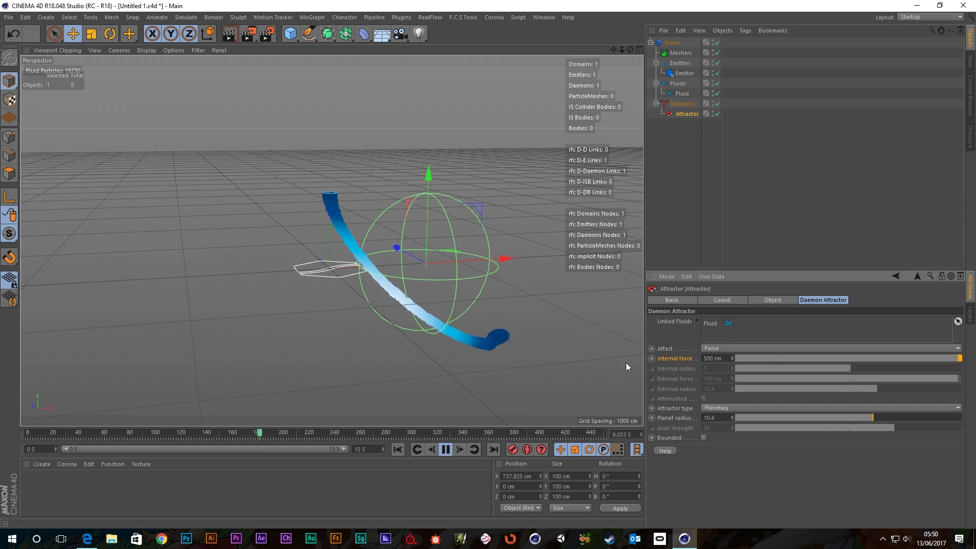
pyautogui.rightClick(676, 368)
pyautogui.click(707, 411)
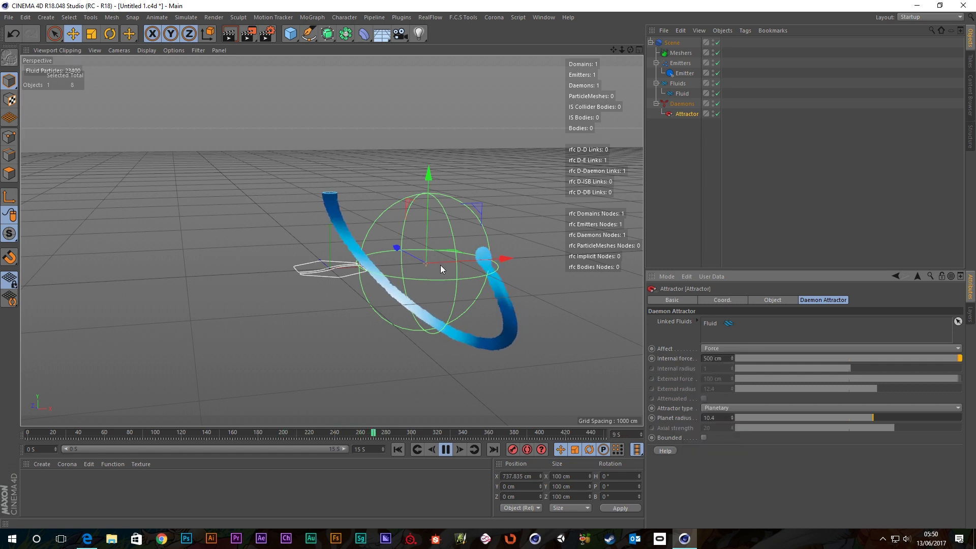
pyautogui.moveTo(440, 264)
pyautogui.keyDown('alt'); pyautogui.mouseDown()
pyautogui.moveTo(281, 251)
pyautogui.moveTo(407, 241)
pyautogui.moveTo(432, 260)
pyautogui.moveTo(349, 250)
pyautogui.moveTo(447, 248)
pyautogui.moveTo(325, 245)
pyautogui.moveTo(439, 254)
pyautogui.mouseUp(); pyautogui.keyUp('alt')
pyautogui.scroll(4, 468, 261)
pyautogui.scroll(-5, 446, 265)
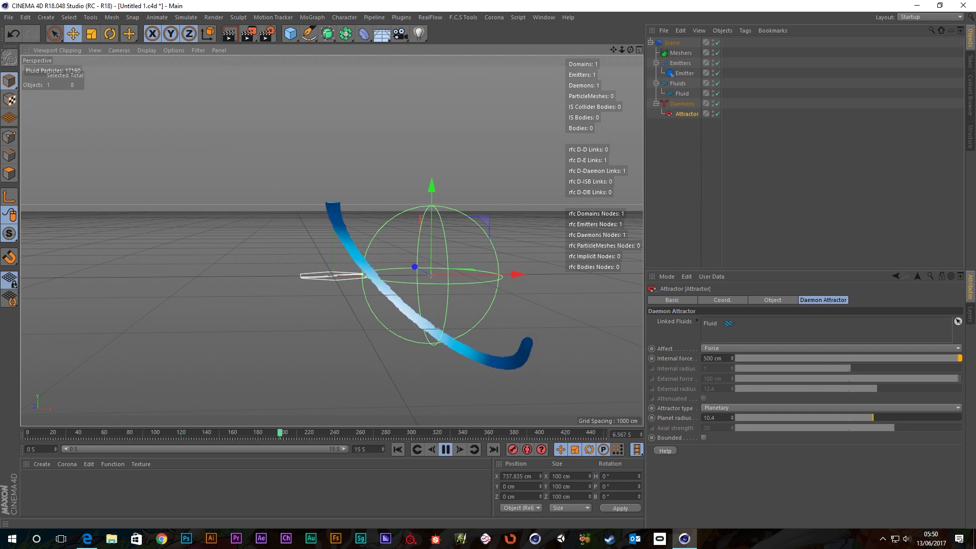
# Enable Bounded on the planetary Attractor and examine its boundary sphere and the fluid up close
pyautogui.click(703, 437)
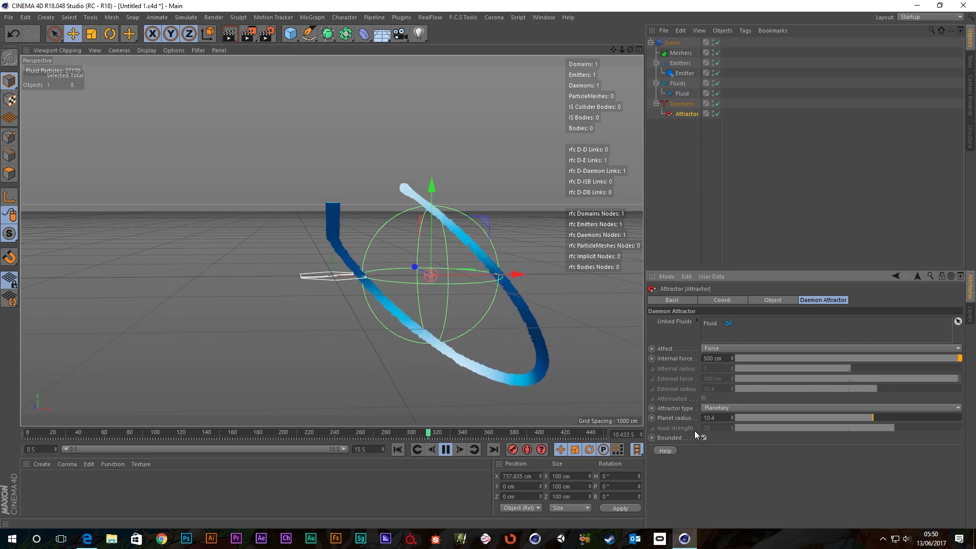
pyautogui.keyDown('alt'); pyautogui.moveTo(417, 286); pyautogui.dragTo(433, 338); pyautogui.keyUp('alt')
pyautogui.scroll(3, 430, 250)
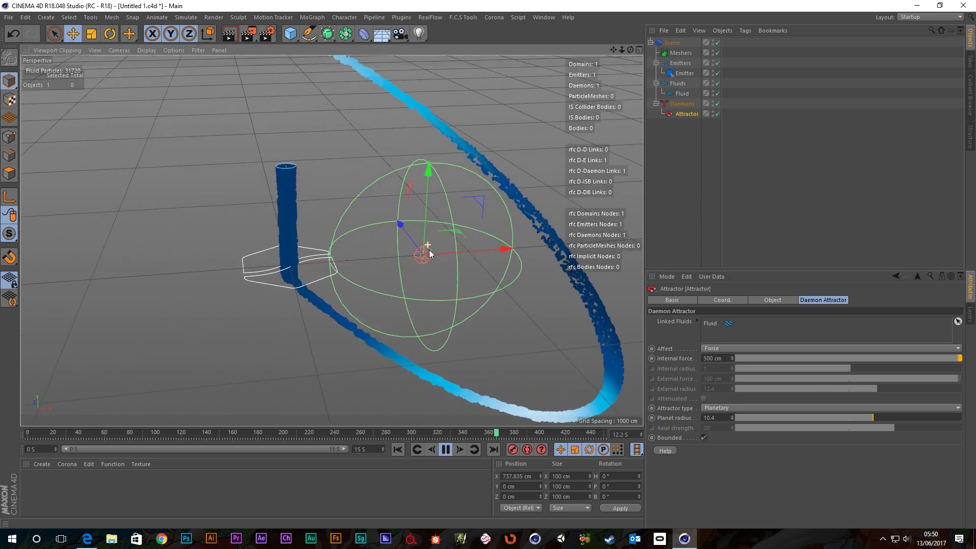
pyautogui.keyDown('alt'); pyautogui.moveTo(431, 260); pyautogui.dragTo(430, 263); pyautogui.keyUp('alt')
pyautogui.scroll(-3, 433, 267)
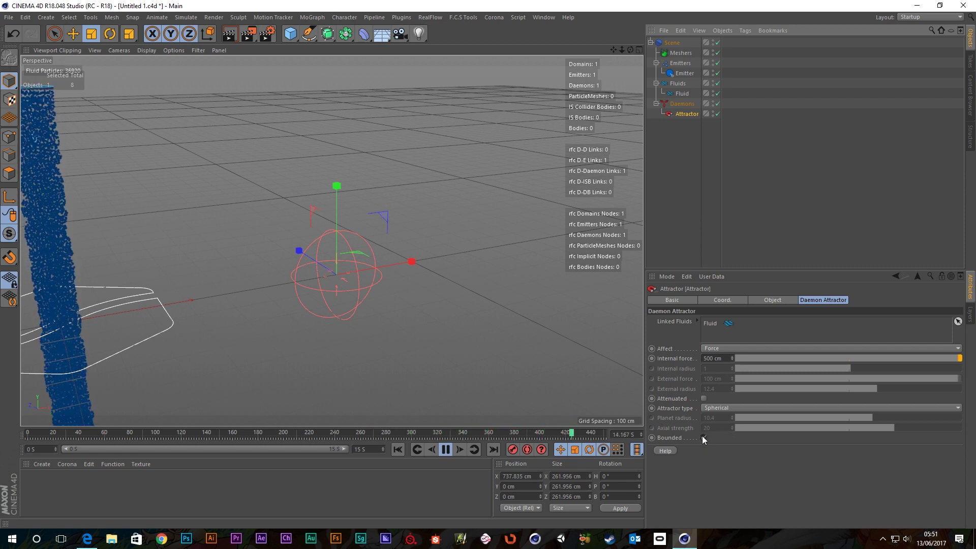
# Disable Bounded on the Spherical Attractor
pyautogui.click(703, 437)
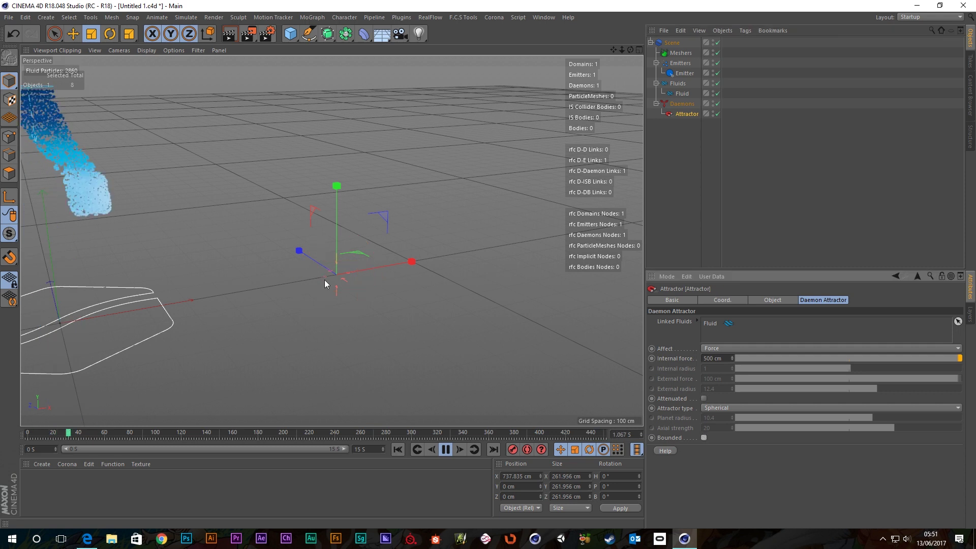
# Examine the unbounded fluid's path around the Spherical Attractor, and enable Bounded on the Attractor
pyautogui.scroll(-6, 317, 299)
pyautogui.keyDown('alt'); pyautogui.moveTo(328, 311); pyautogui.dragTo(351, 317); pyautogui.keyUp('alt')
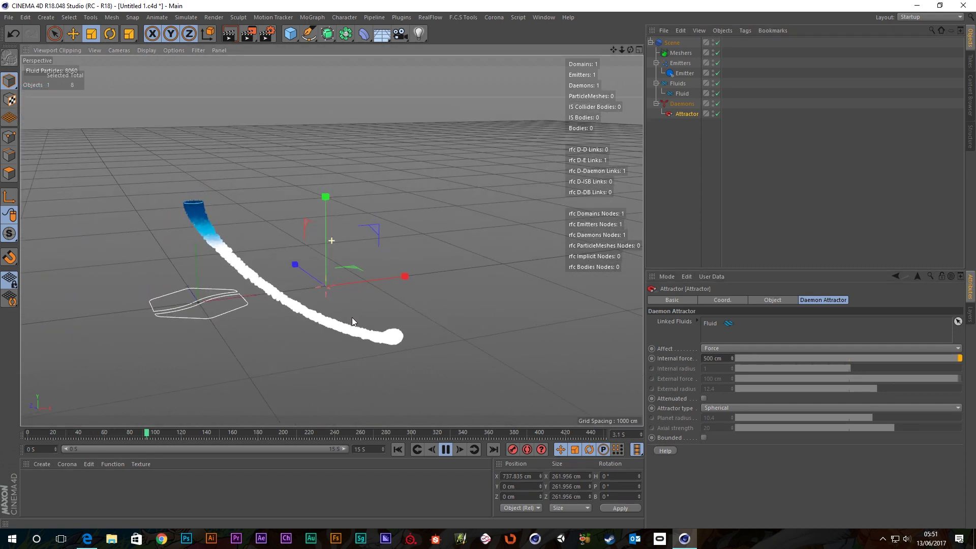
pyautogui.scroll(4, 303, 291)
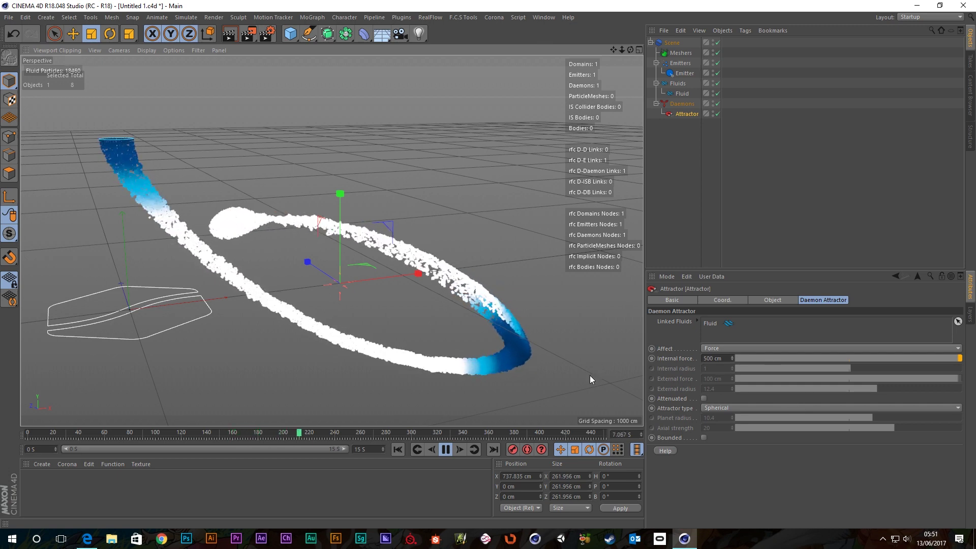
pyautogui.click(703, 438)
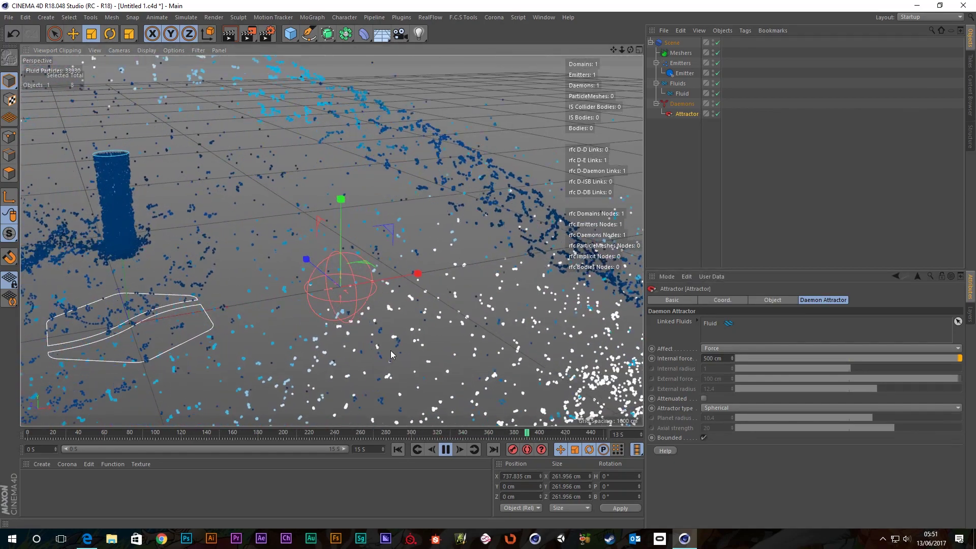
# Set the Attractor's width, height and depth to 1000 cm each to enlarge its boundary sphere
pyautogui.click(772, 301)
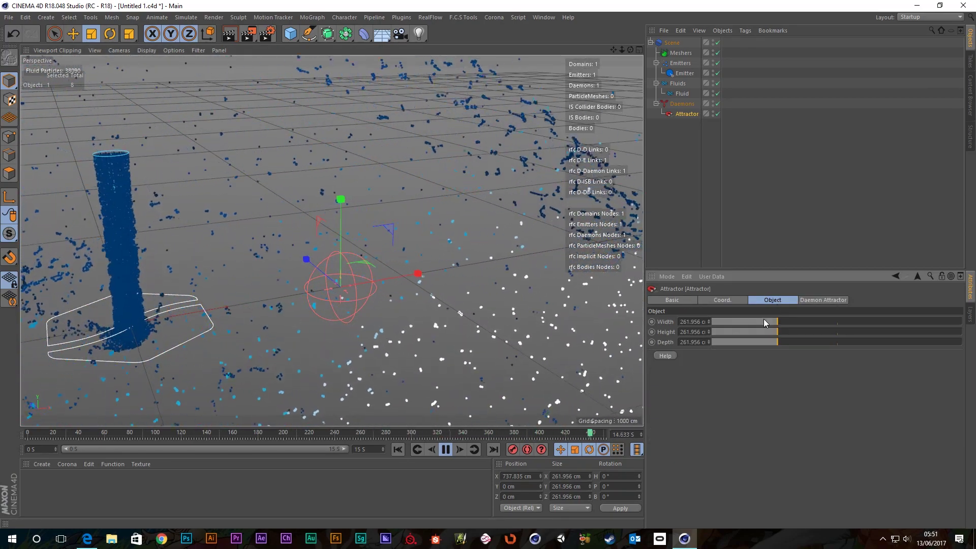
pyautogui.moveTo(764, 322); pyautogui.dragTo(961, 321)
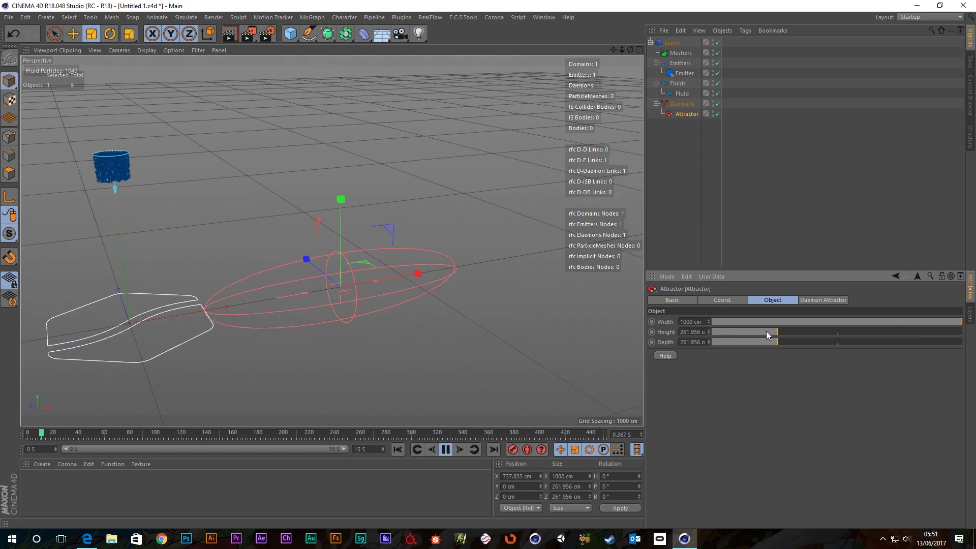
pyautogui.moveTo(766, 332); pyautogui.dragTo(963, 331)
pyautogui.moveTo(854, 342); pyautogui.dragTo(961, 342)
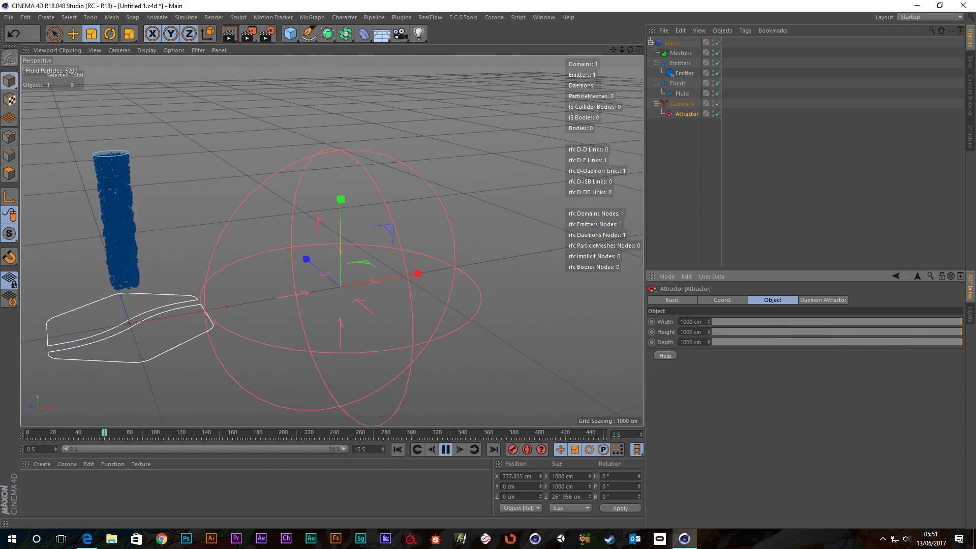
# Move the bounded Attractor along the X axis toward the emitter, to about X 424 cm, and examine the fluid's path through the sphere
pyautogui.scroll(-3, 355, 305)
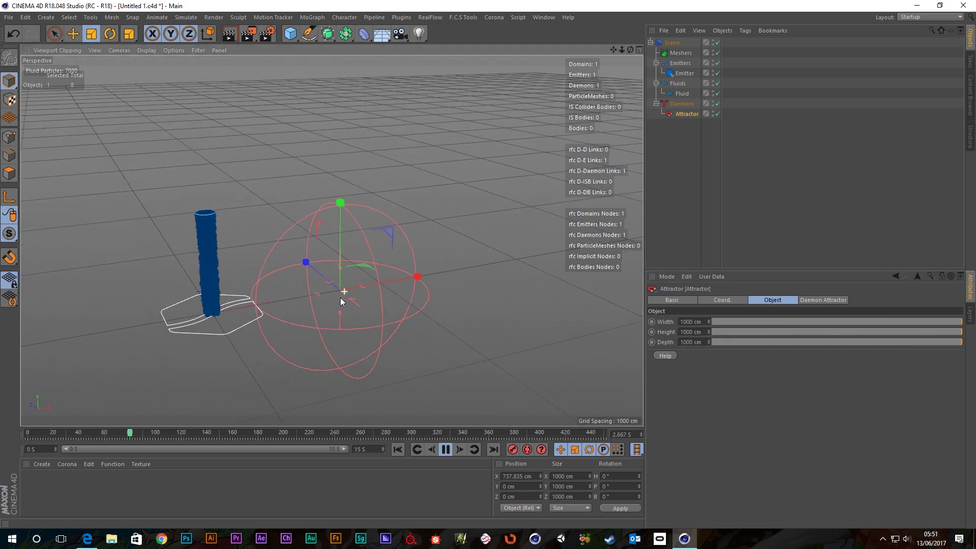
pyautogui.click(73, 34)
pyautogui.moveTo(410, 278); pyautogui.dragTo(337, 306)
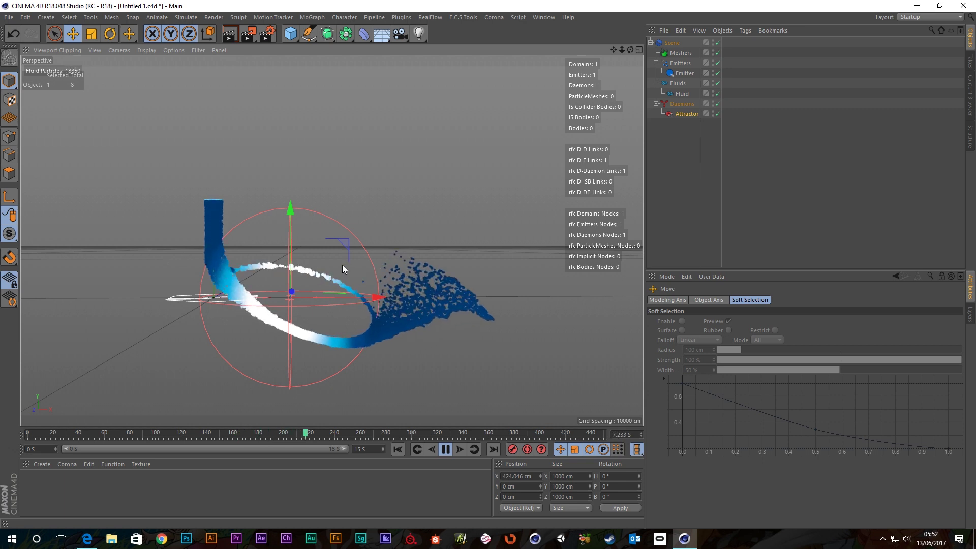
pyautogui.keyDown('alt'); pyautogui.moveTo(322, 300); pyautogui.dragTo(299, 308); pyautogui.keyUp('alt')
# Reopen the selected Attractor's daemon settings containing the Bounded option
pyautogui.click(684, 114)
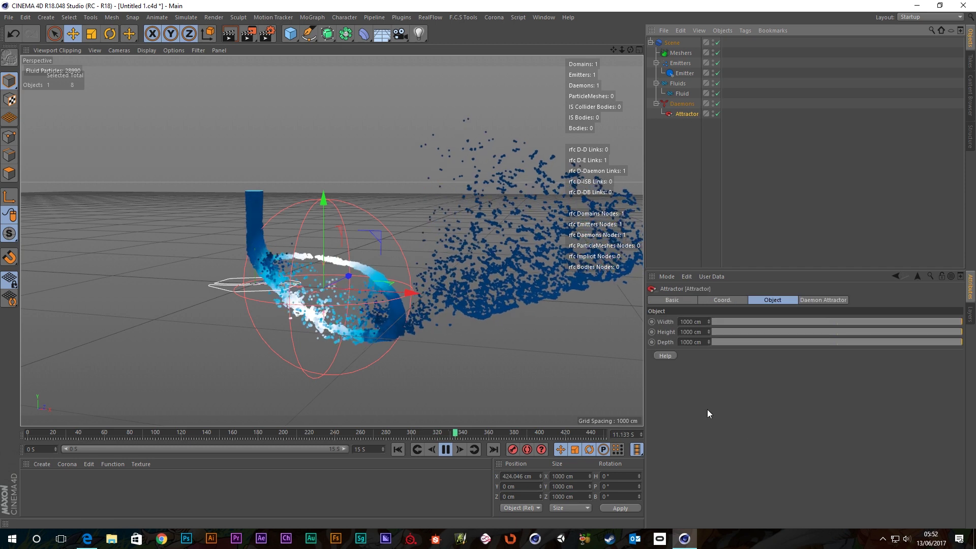
pyautogui.click(813, 301)
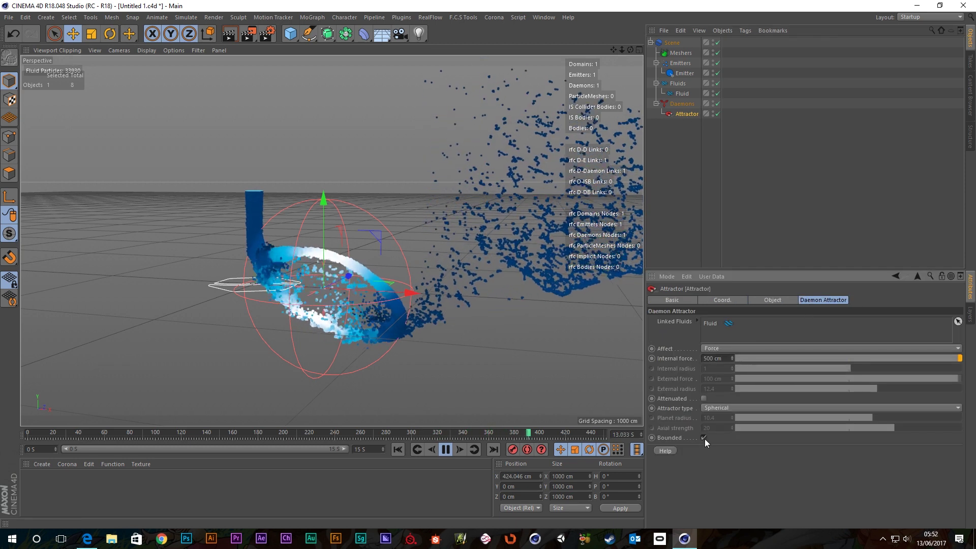